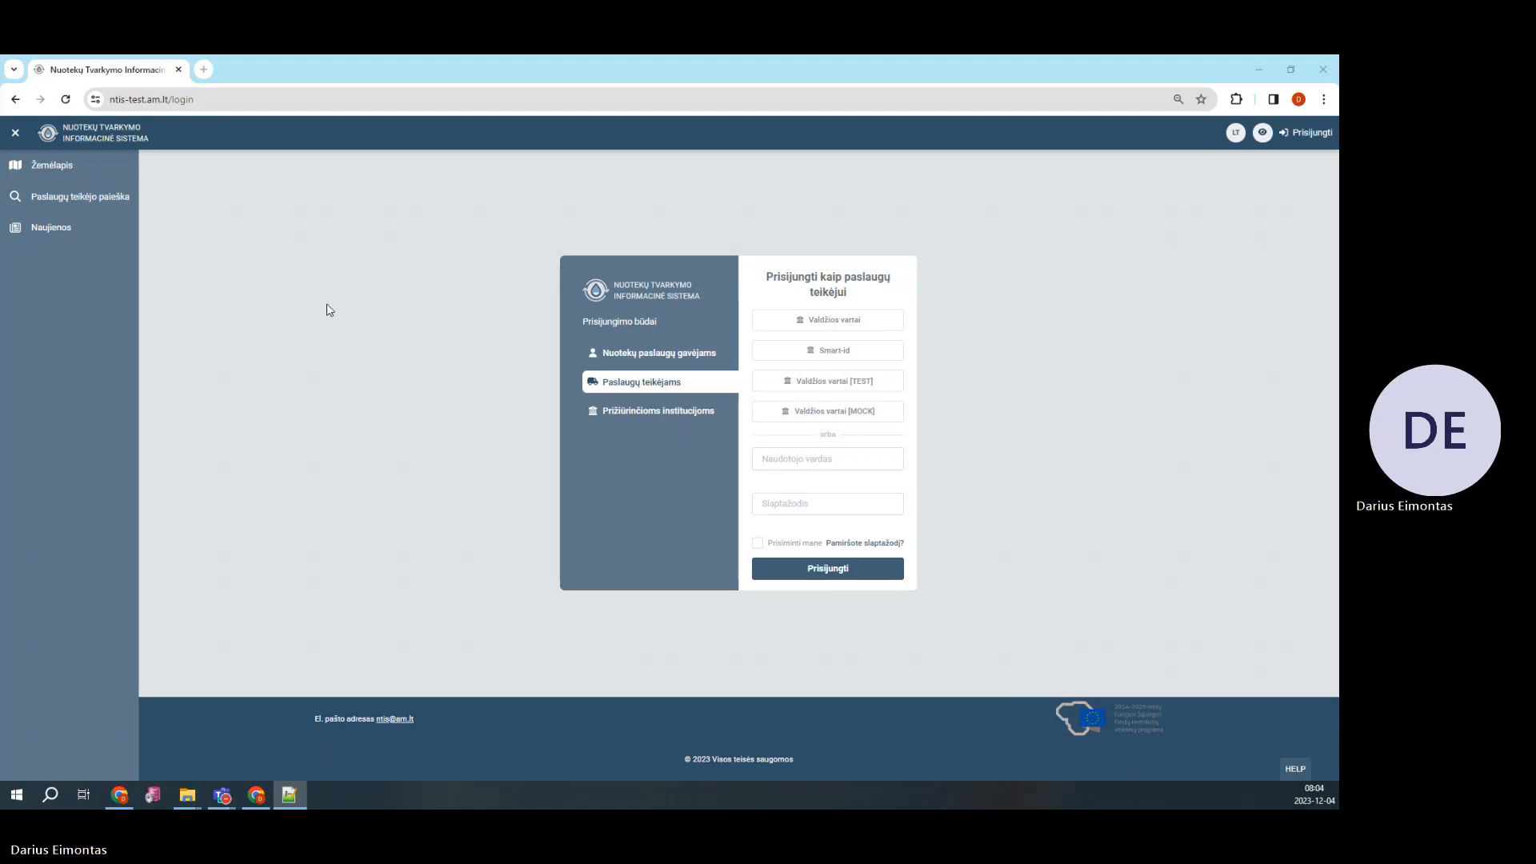
# Enter the representative's first name, surname and personal code in the VIISP test sign-in form
pyautogui.click(800, 415)
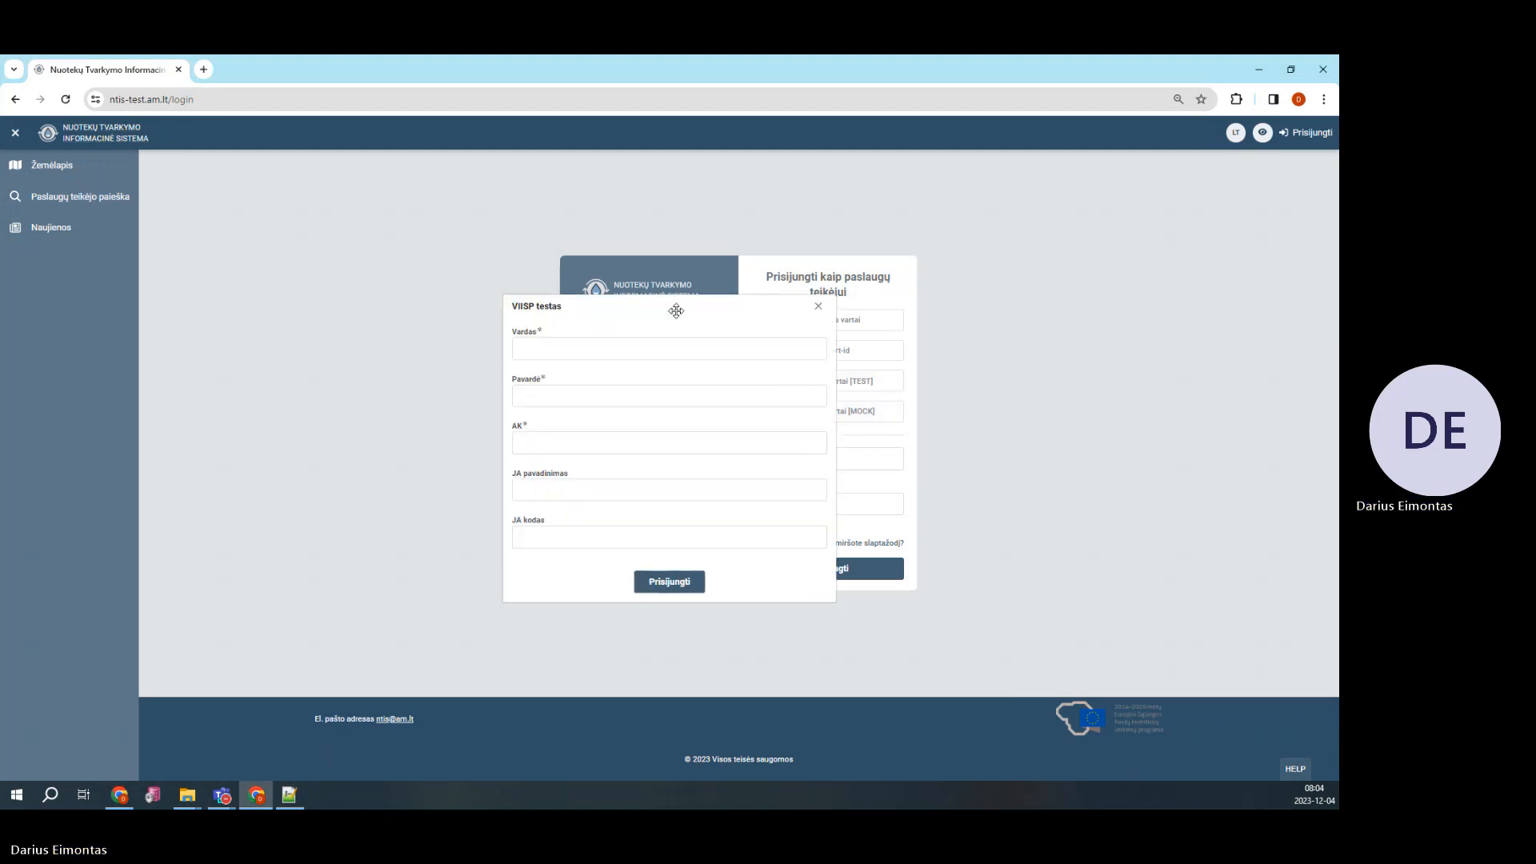
pyautogui.click(627, 350)
pyautogui.press('Tab')
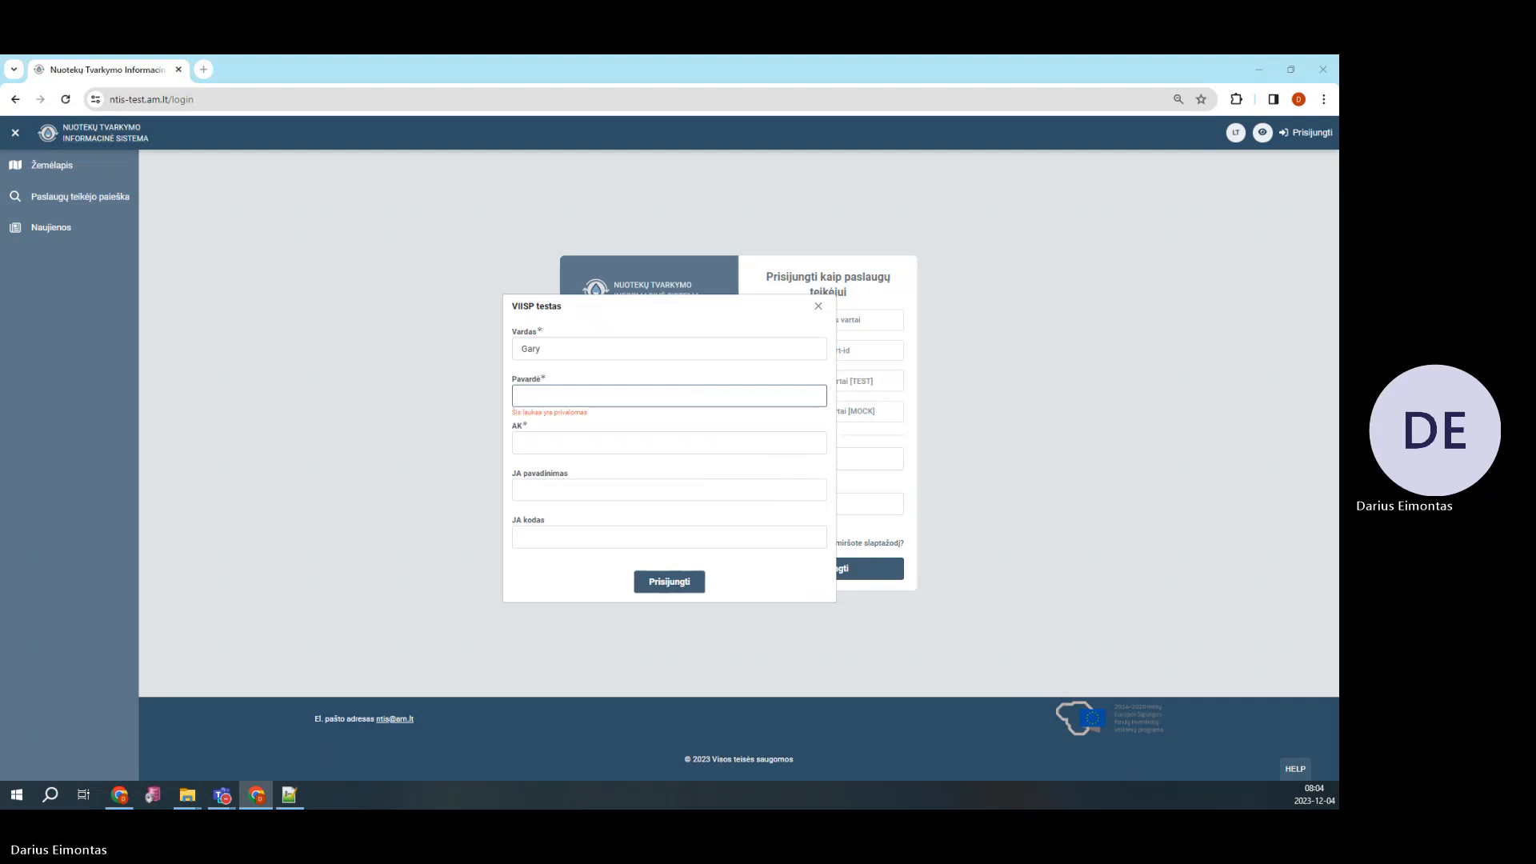
pyautogui.click(554, 396)
pyautogui.press('Tab')
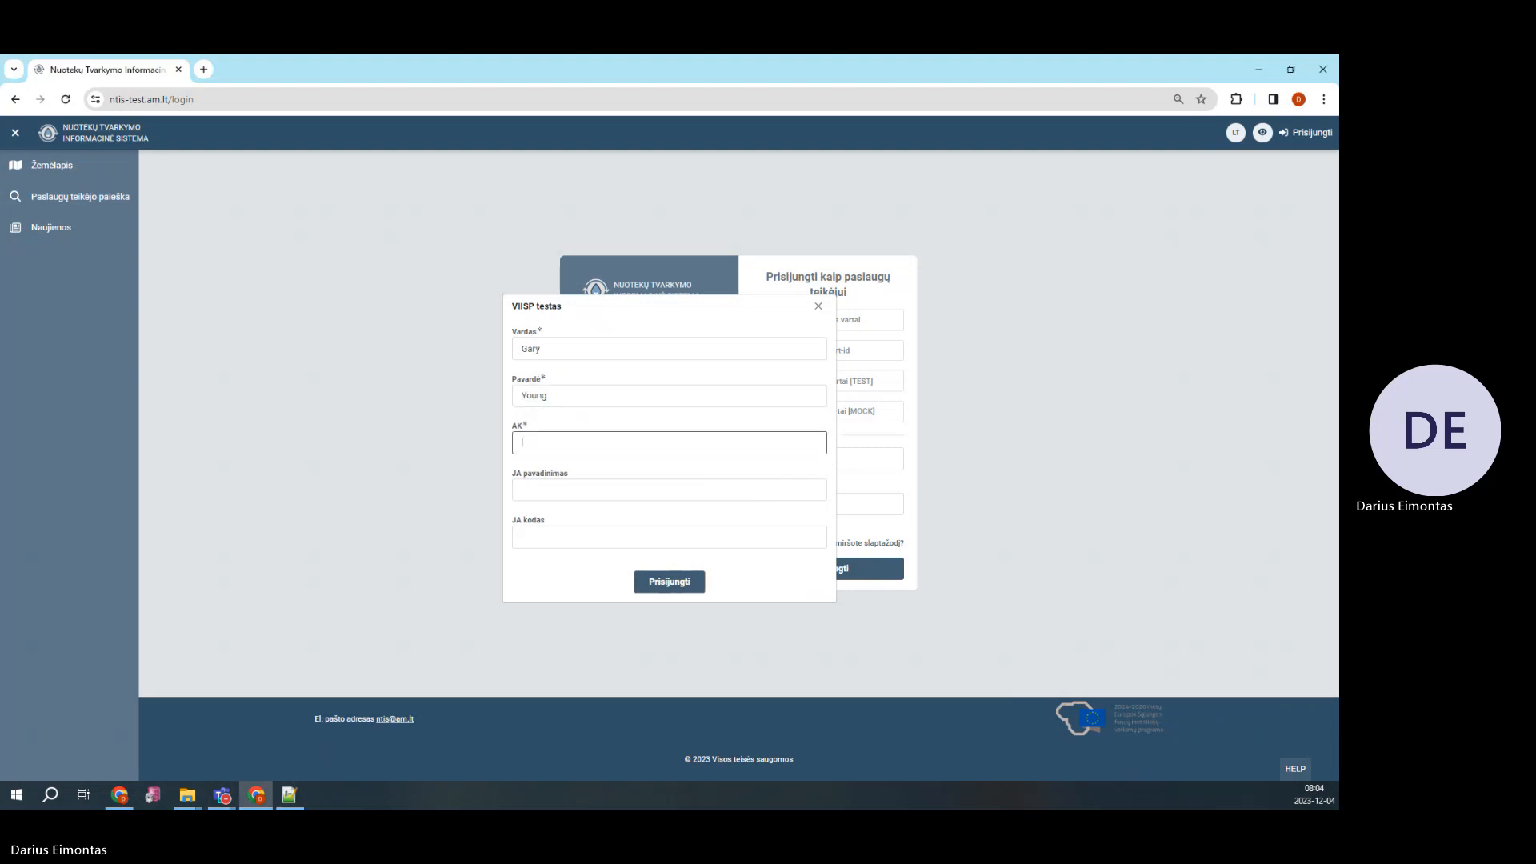
pyautogui.hotkey('alt', 'Tab')
# Fill in the company name and company code, sign in, and expand Administravimas
pyautogui.hotkey('alt', 'Tab')
pyautogui.hotkey('ctrl', 'v')
pyautogui.press('Tab')
pyautogui.hotkey('alt', 'Tab')
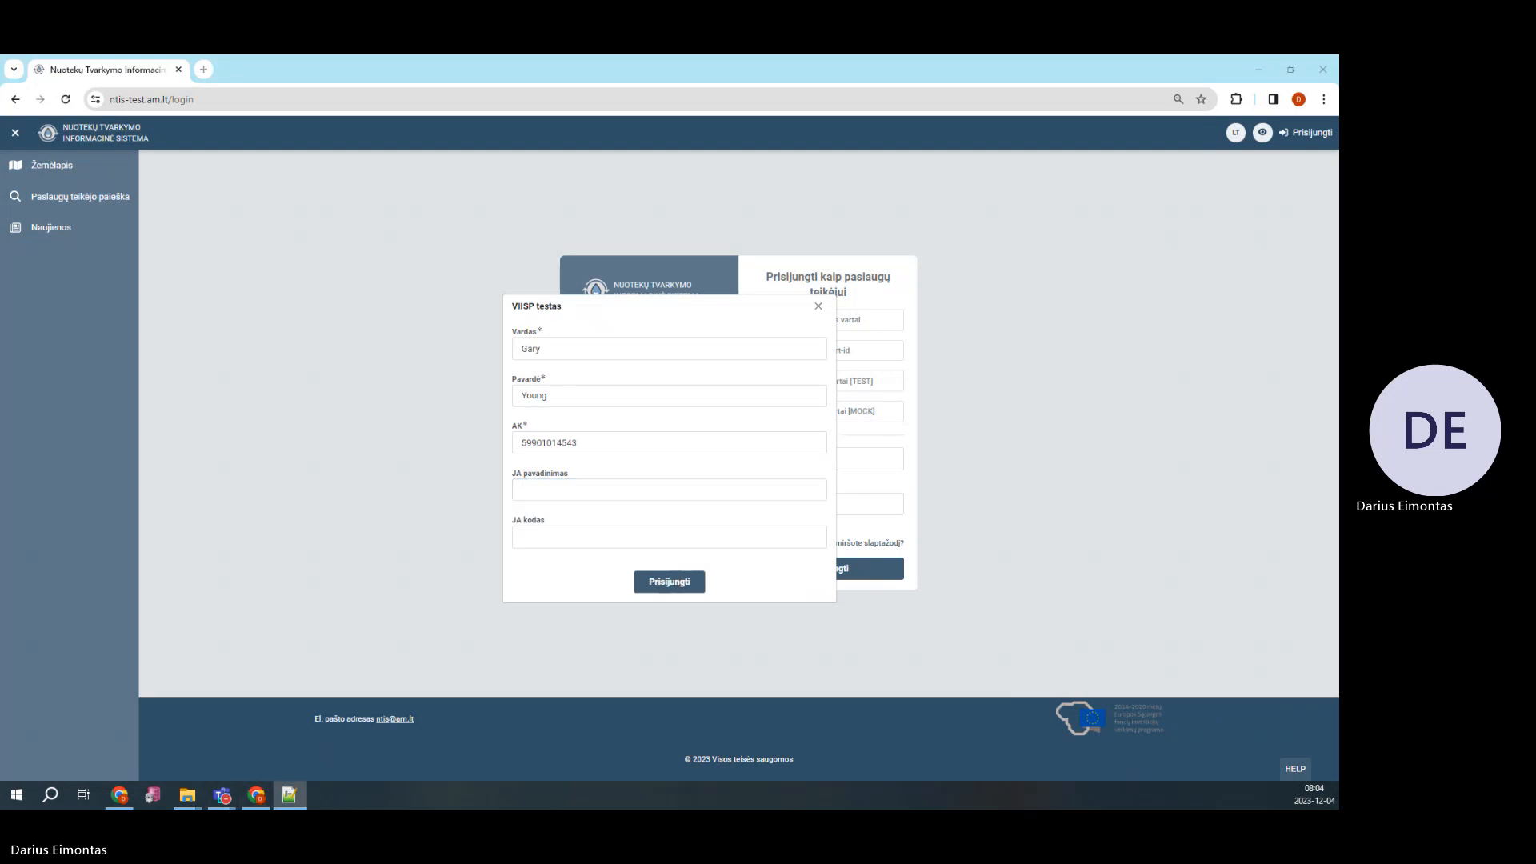
pyautogui.hotkey('alt', 'Tab')
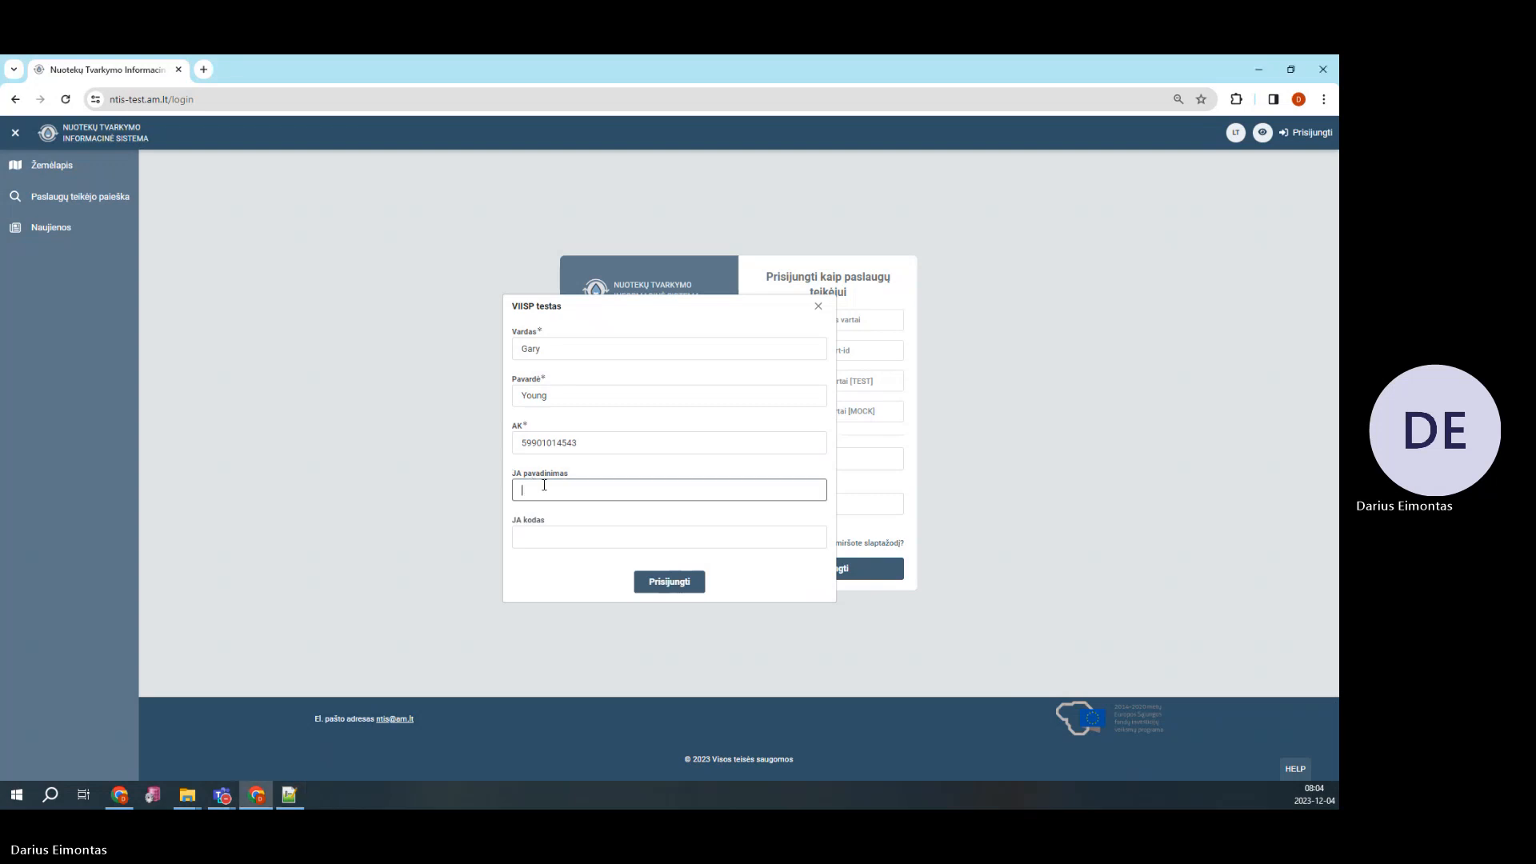
pyautogui.write('UAB "Įvairių paslaugų teikimas visiems"')
pyautogui.press('Tab')
pyautogui.hotkey('alt', 'Tab')
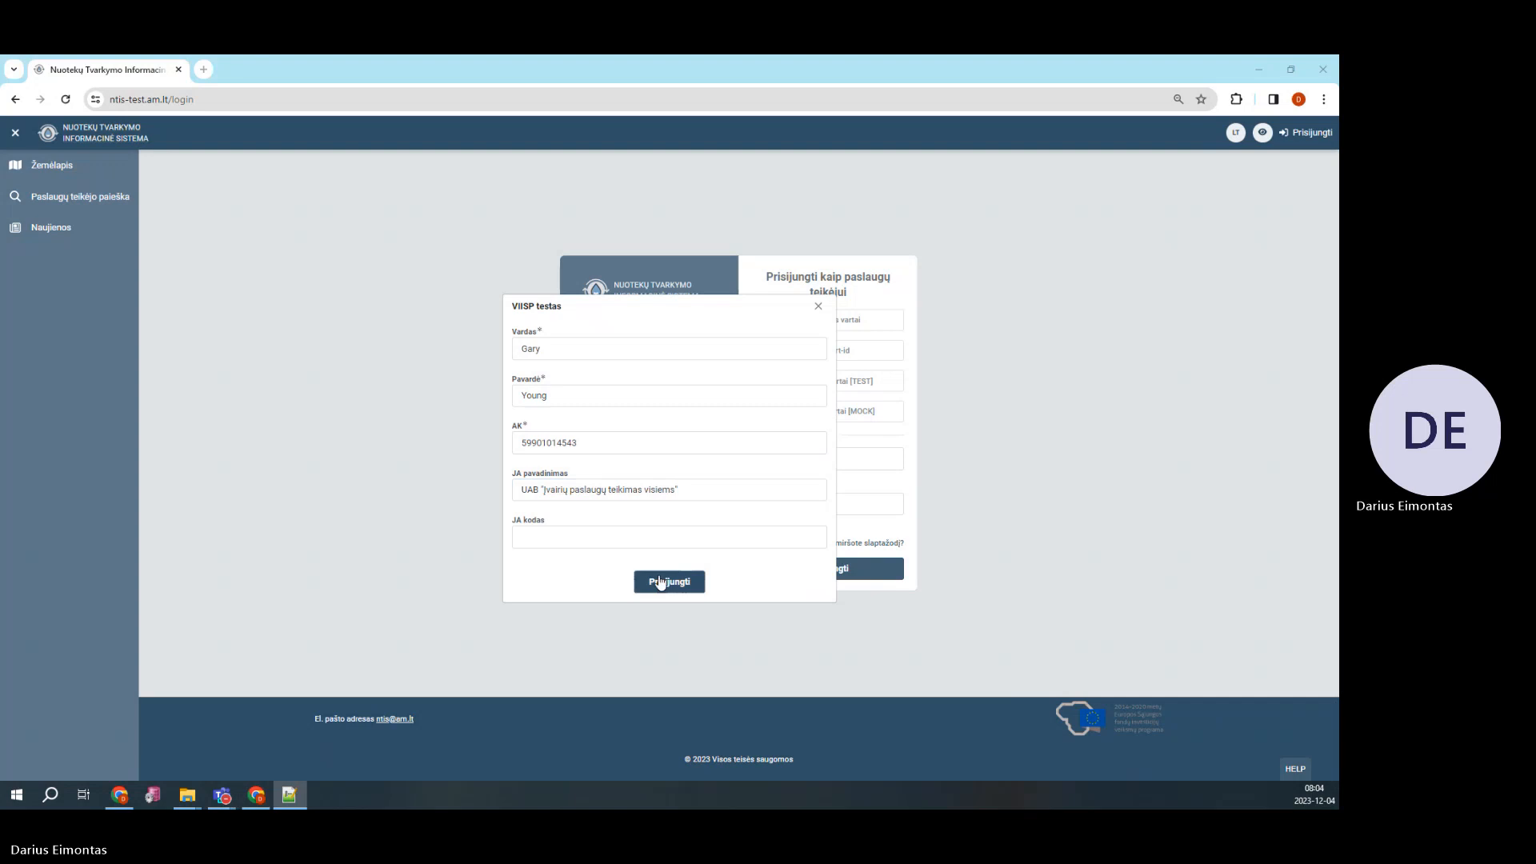
pyautogui.hotkey('alt', 'Tab')
pyautogui.hotkey('ctrl', 'v')
pyautogui.click(658, 582)
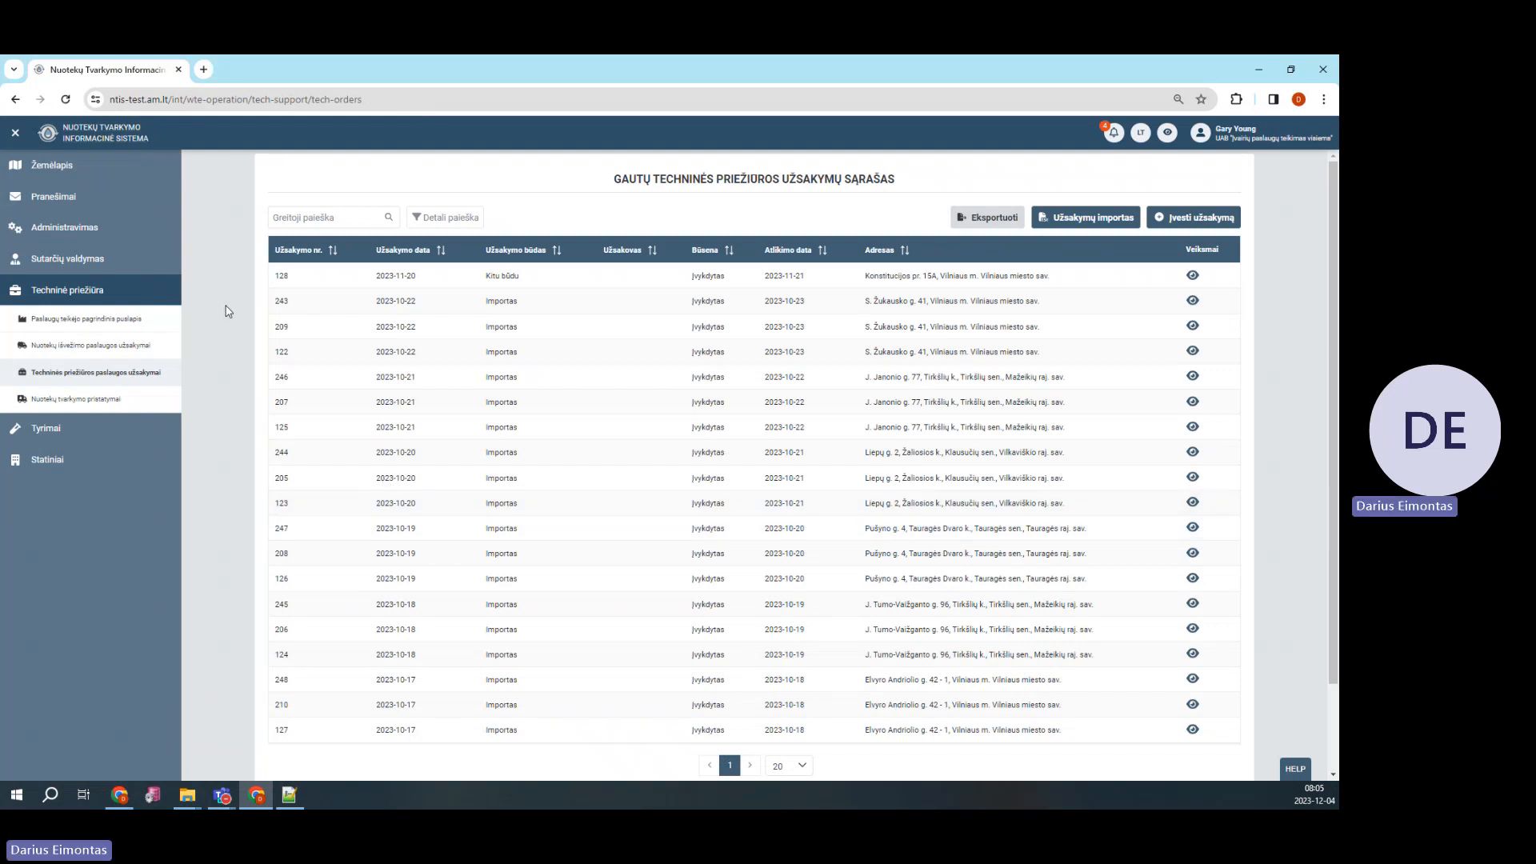
pyautogui.click(77, 231)
# Review the Paslaugų teikėjo profilis, then open Tyrimai > Laboratorinių tyrimų užsakymai
pyautogui.click(90, 285)
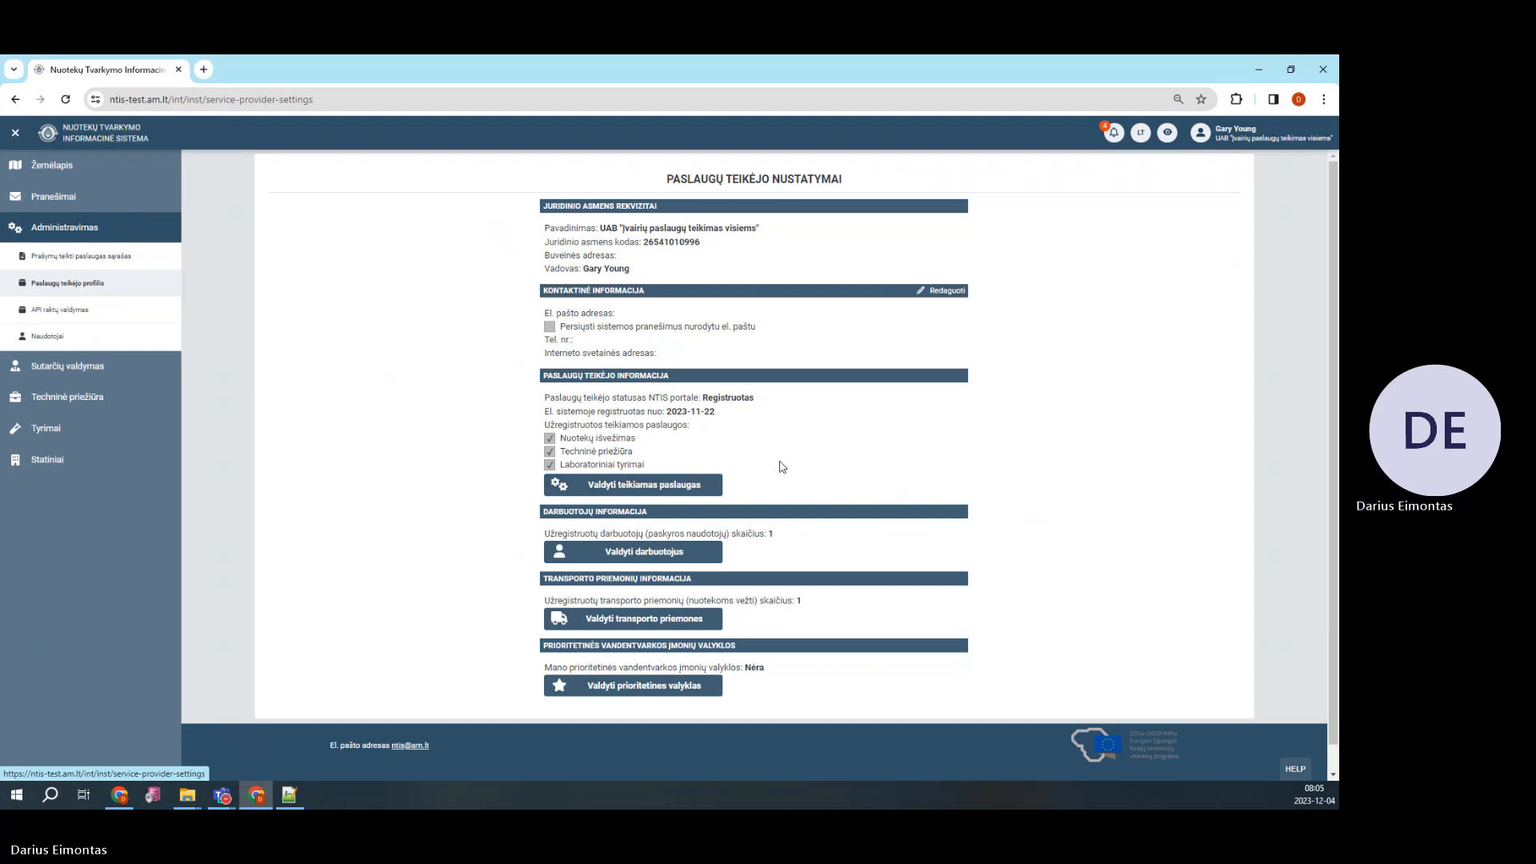
pyautogui.click(84, 436)
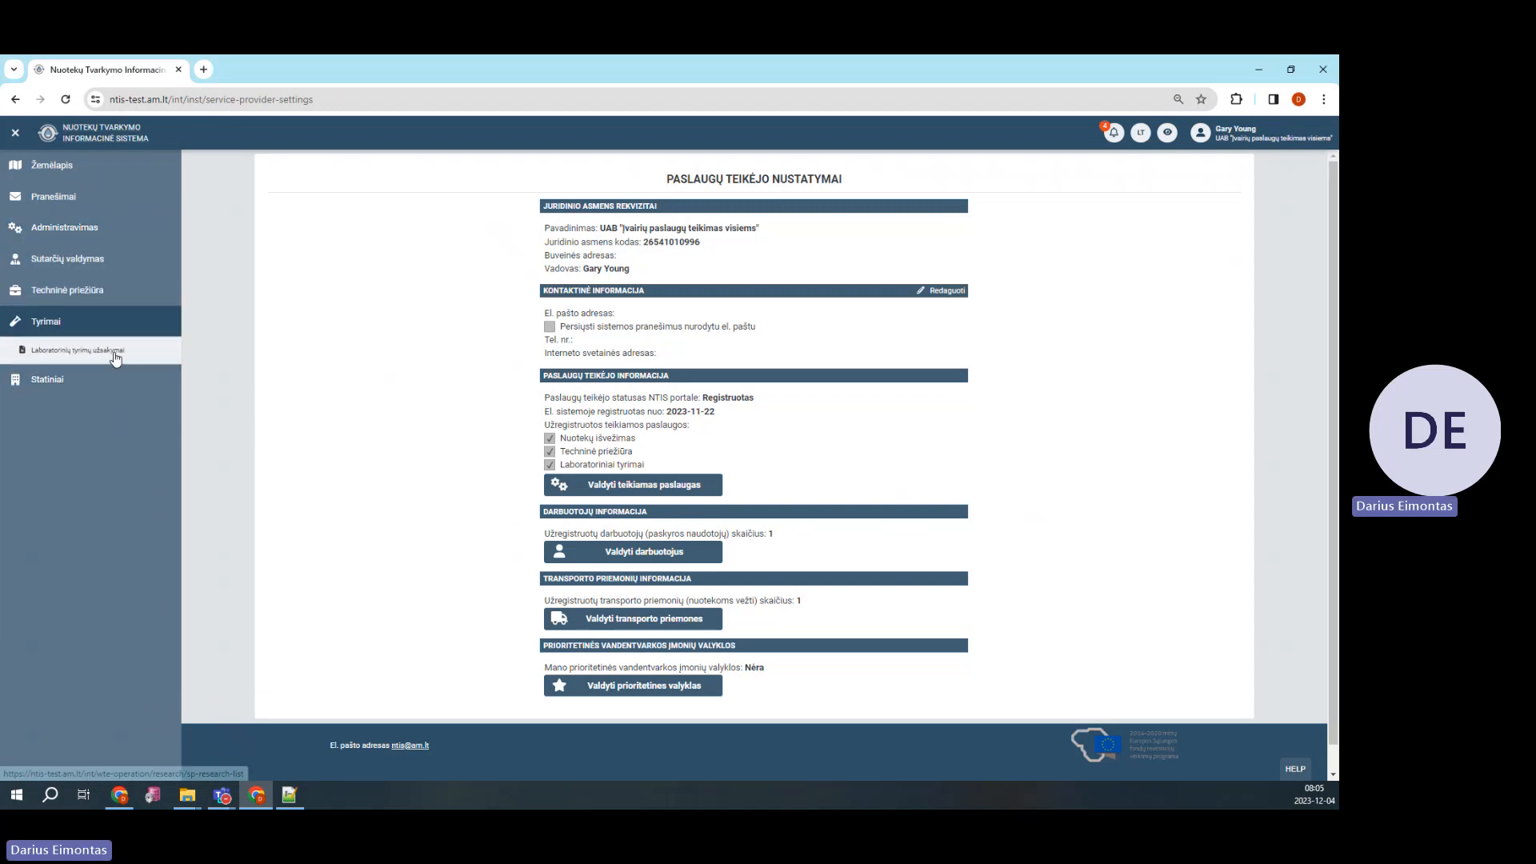
pyautogui.click(116, 358)
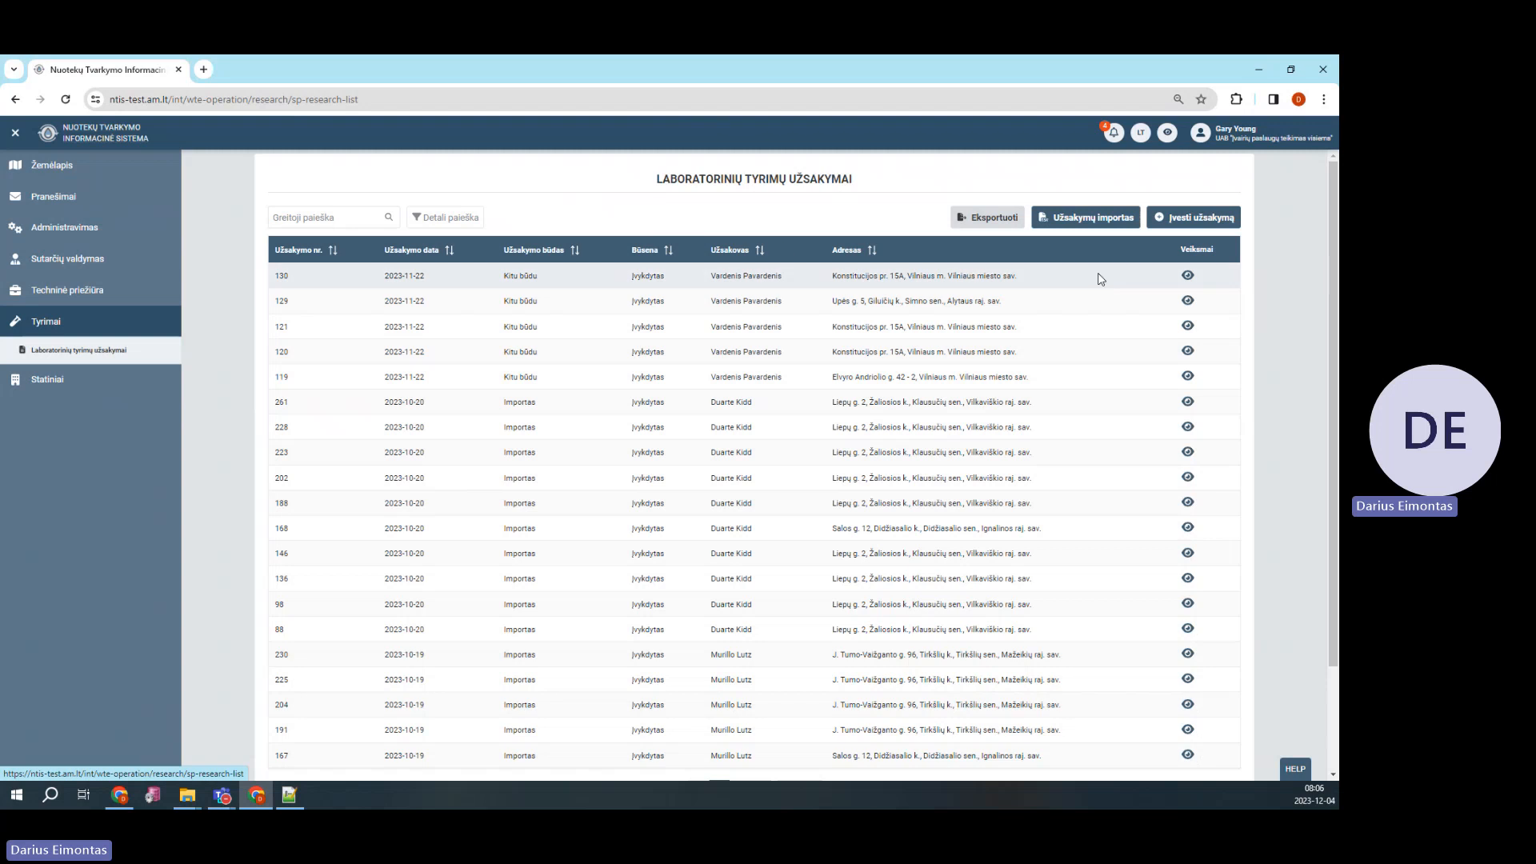
# Open the Užsakymų importas page from the laboratory orders list
pyautogui.click(1099, 221)
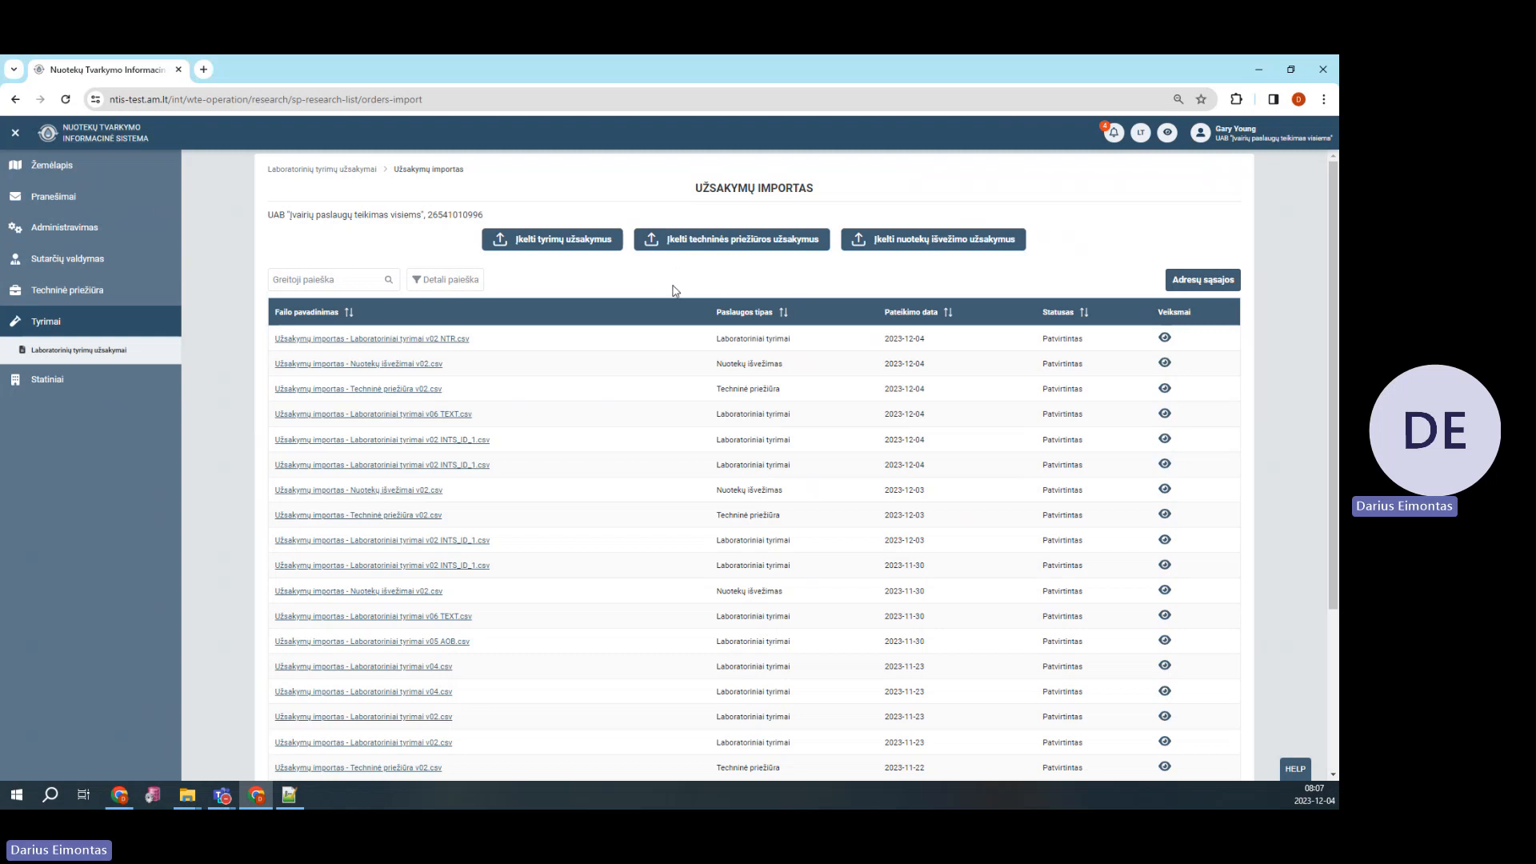
# Upload 'Užsakymų importas - Laboratoriniai tyrimai v02 INTS_ID_1.csv' and view its imported data
pyautogui.click(569, 249)
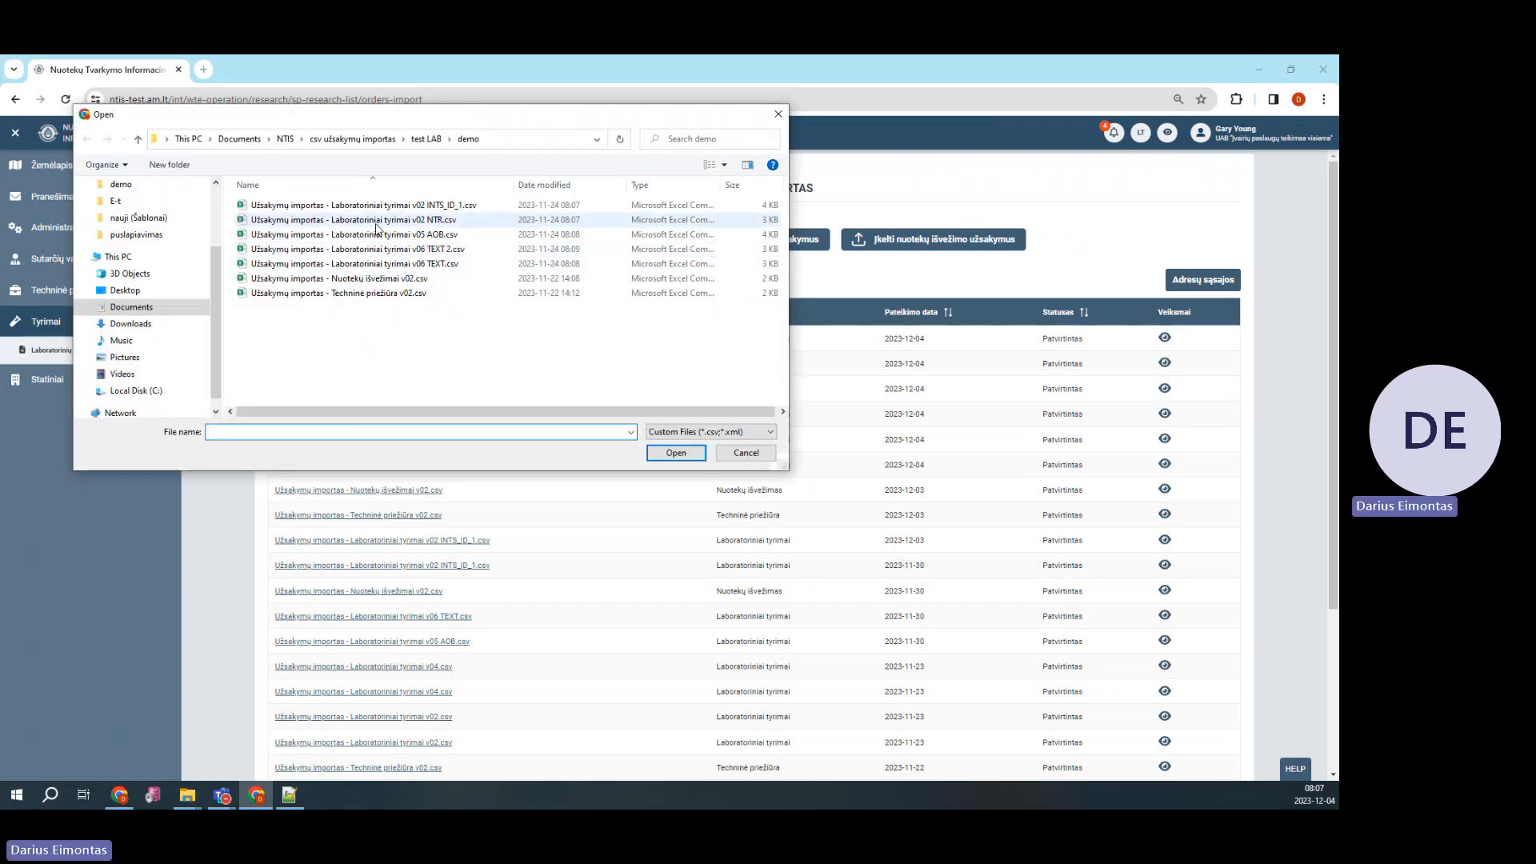
pyautogui.click(383, 206)
pyautogui.doubleClick(383, 209)
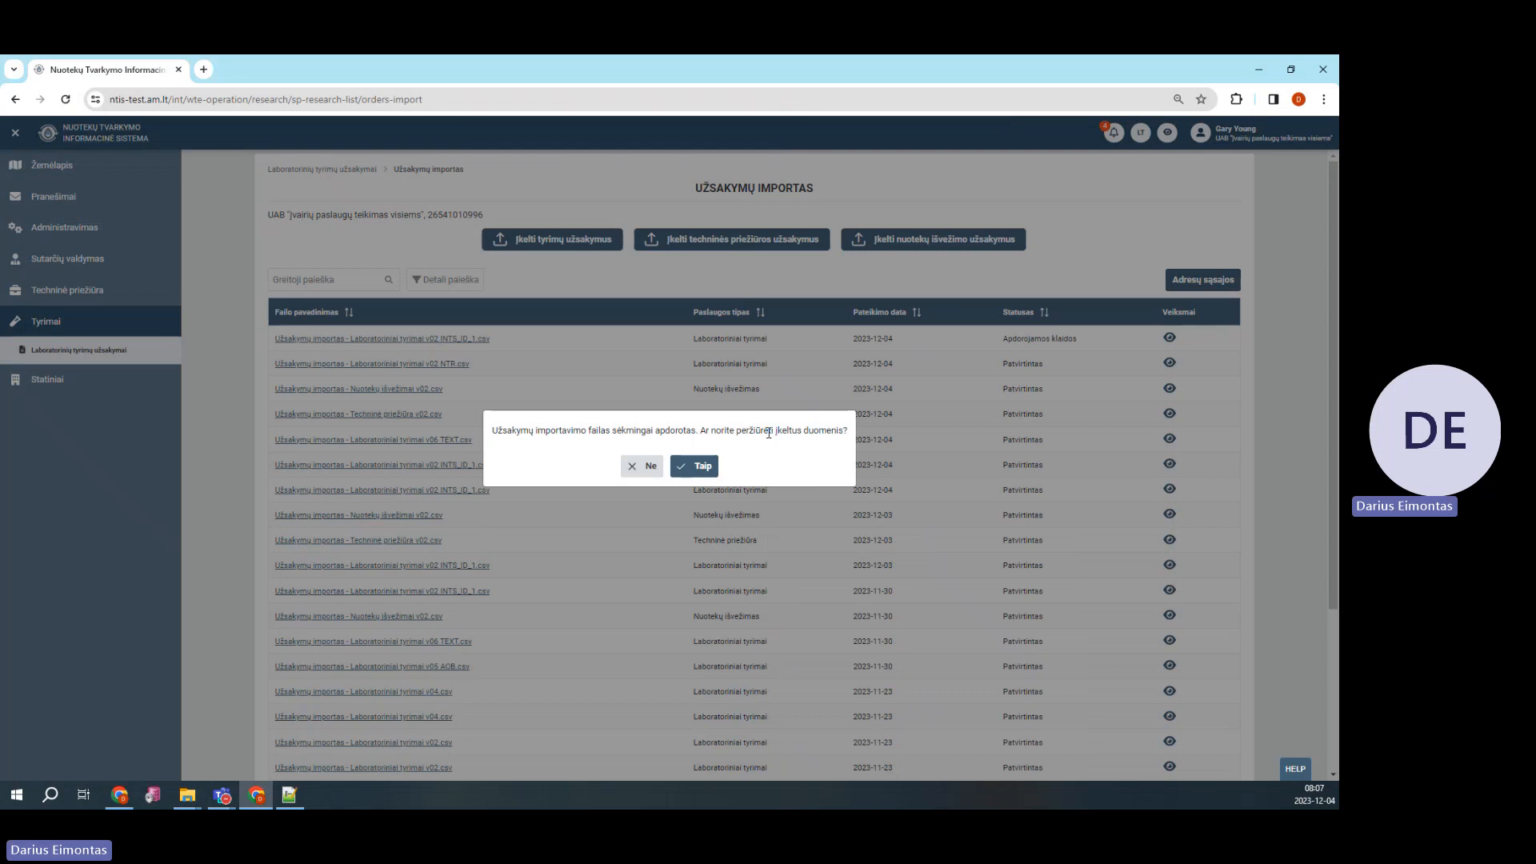
pyautogui.click(703, 467)
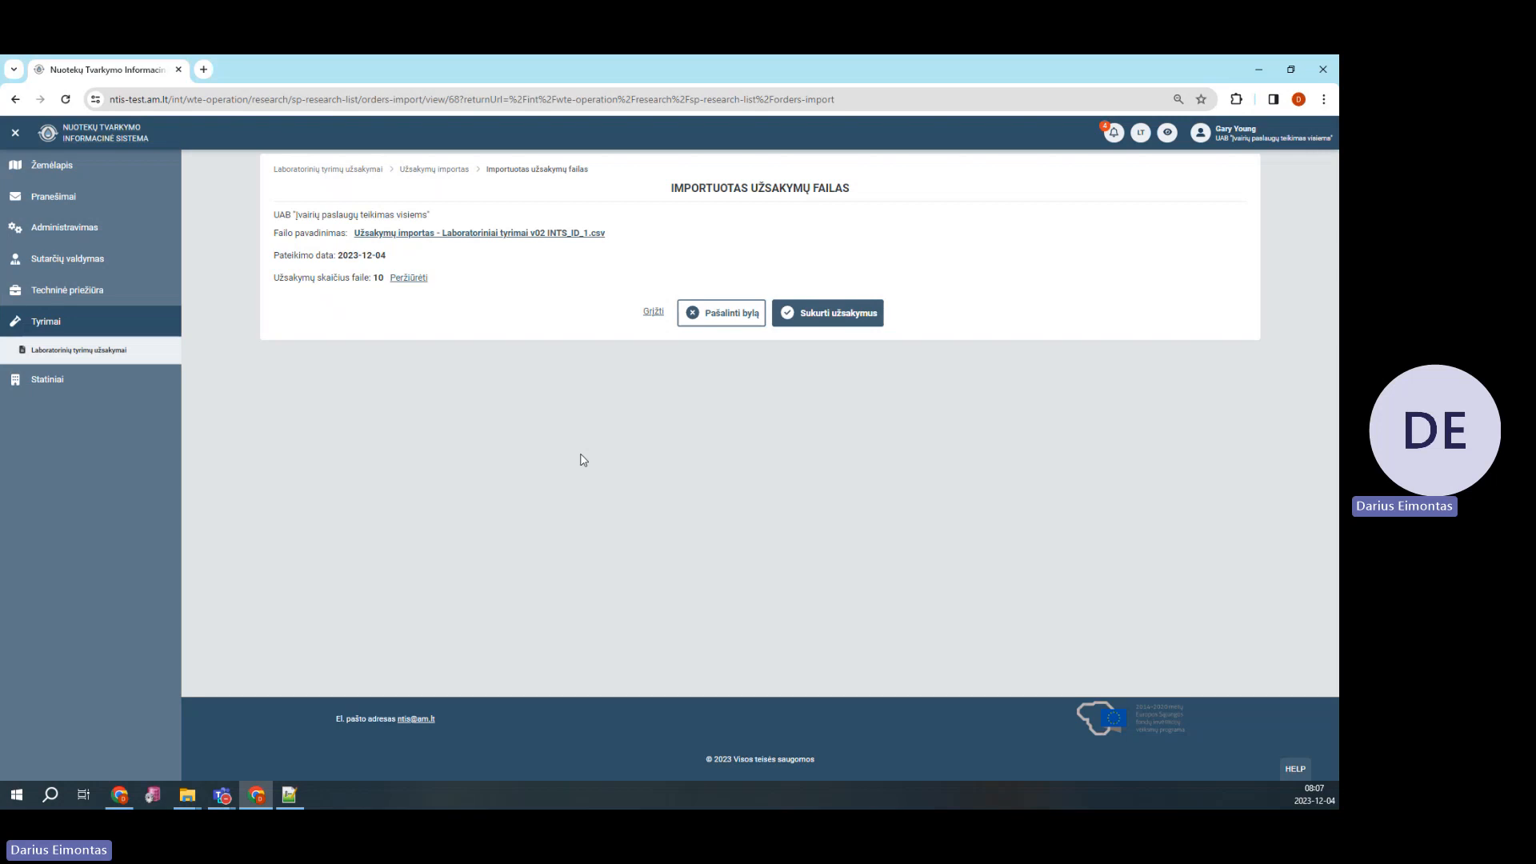
pyautogui.click(412, 279)
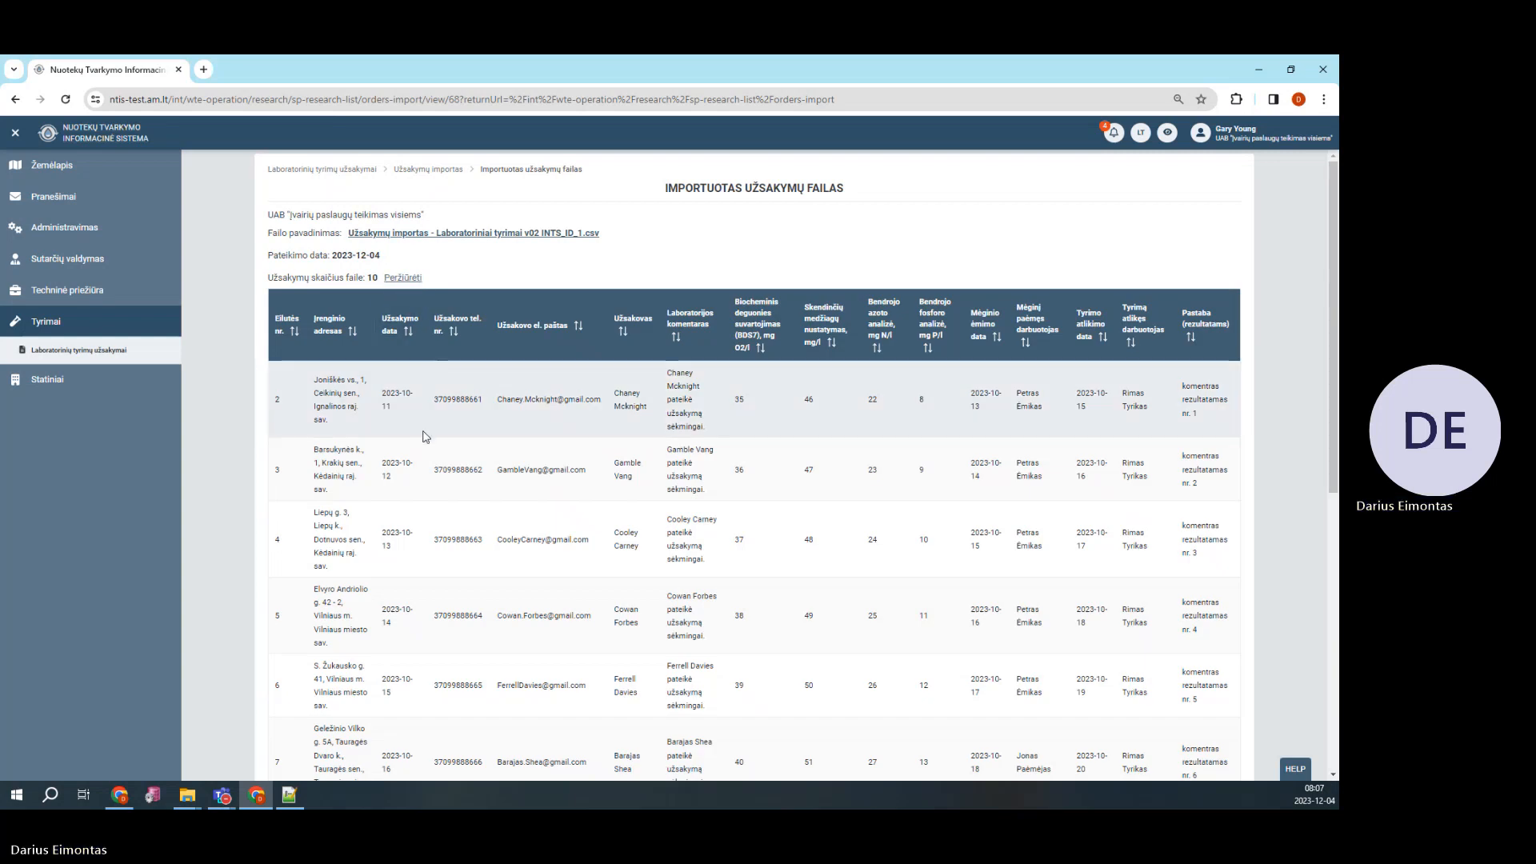
pyautogui.scroll(-1, 416, 435)
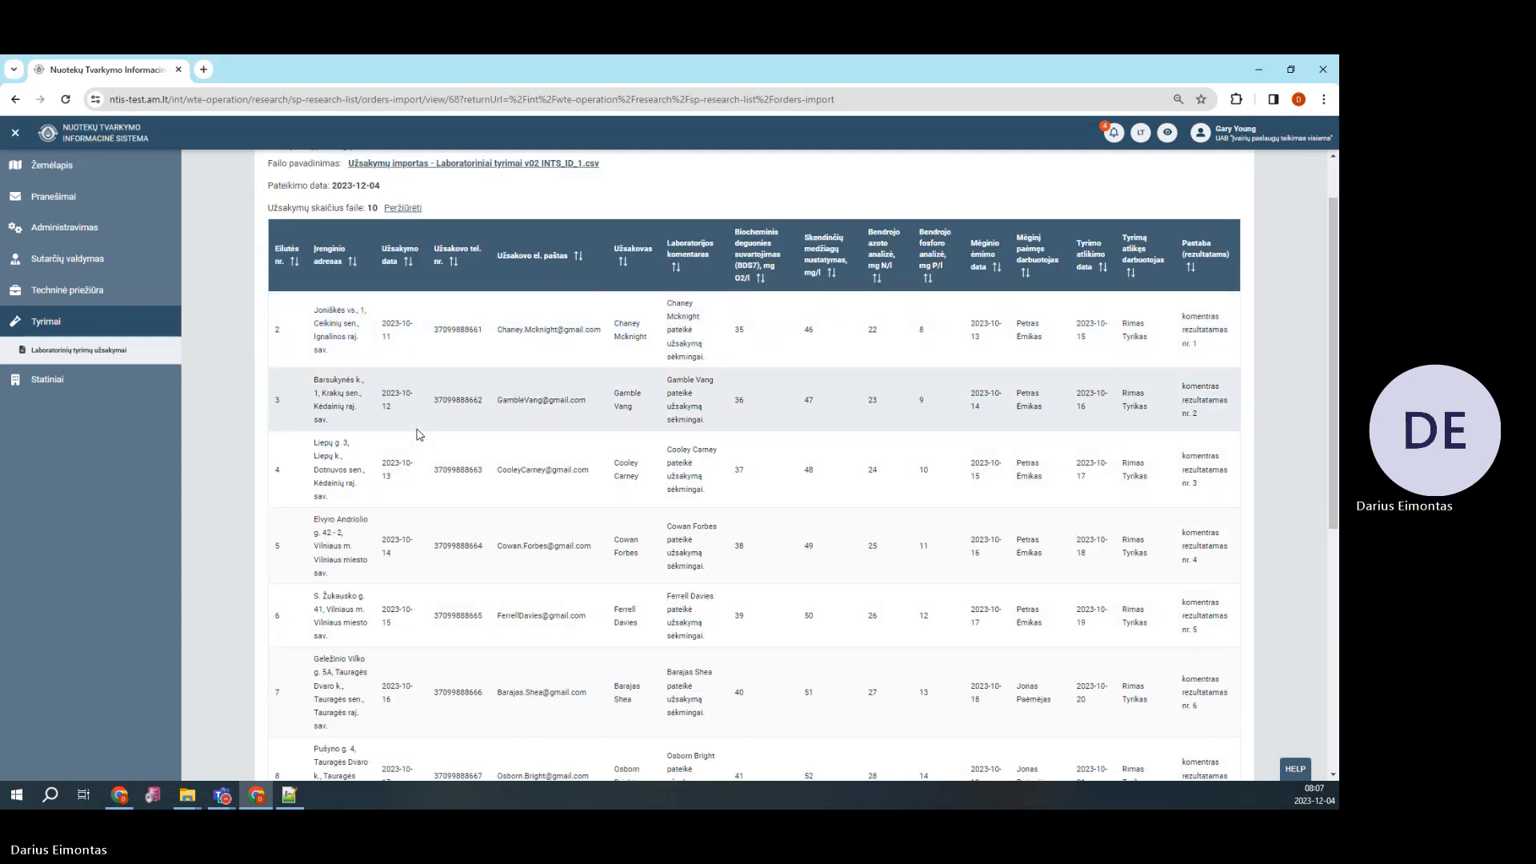
pyautogui.scroll(-1, 416, 434)
pyautogui.scroll(1, 416, 435)
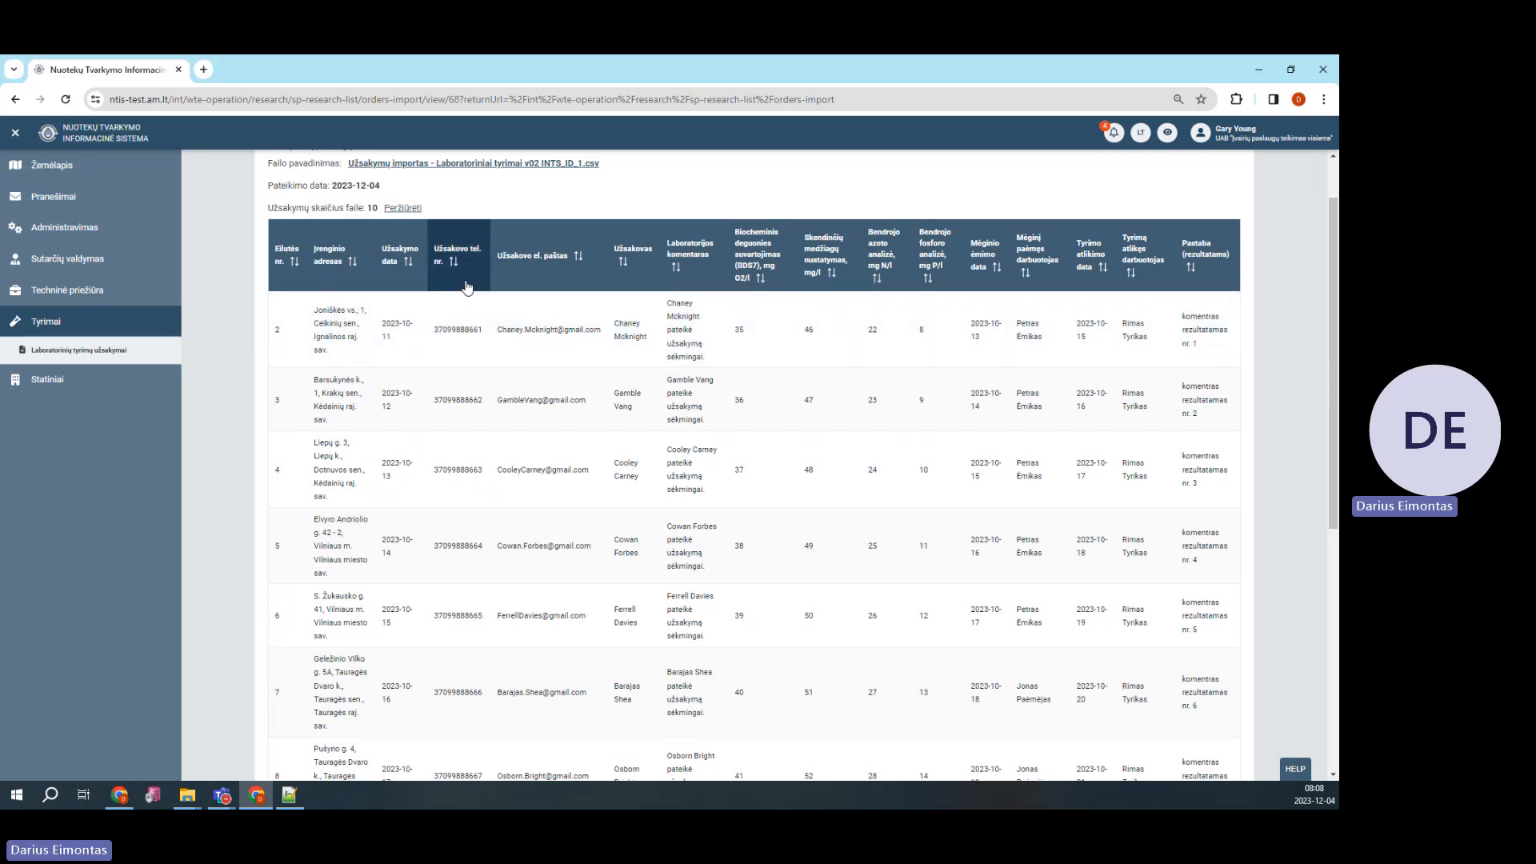
pyautogui.click(409, 209)
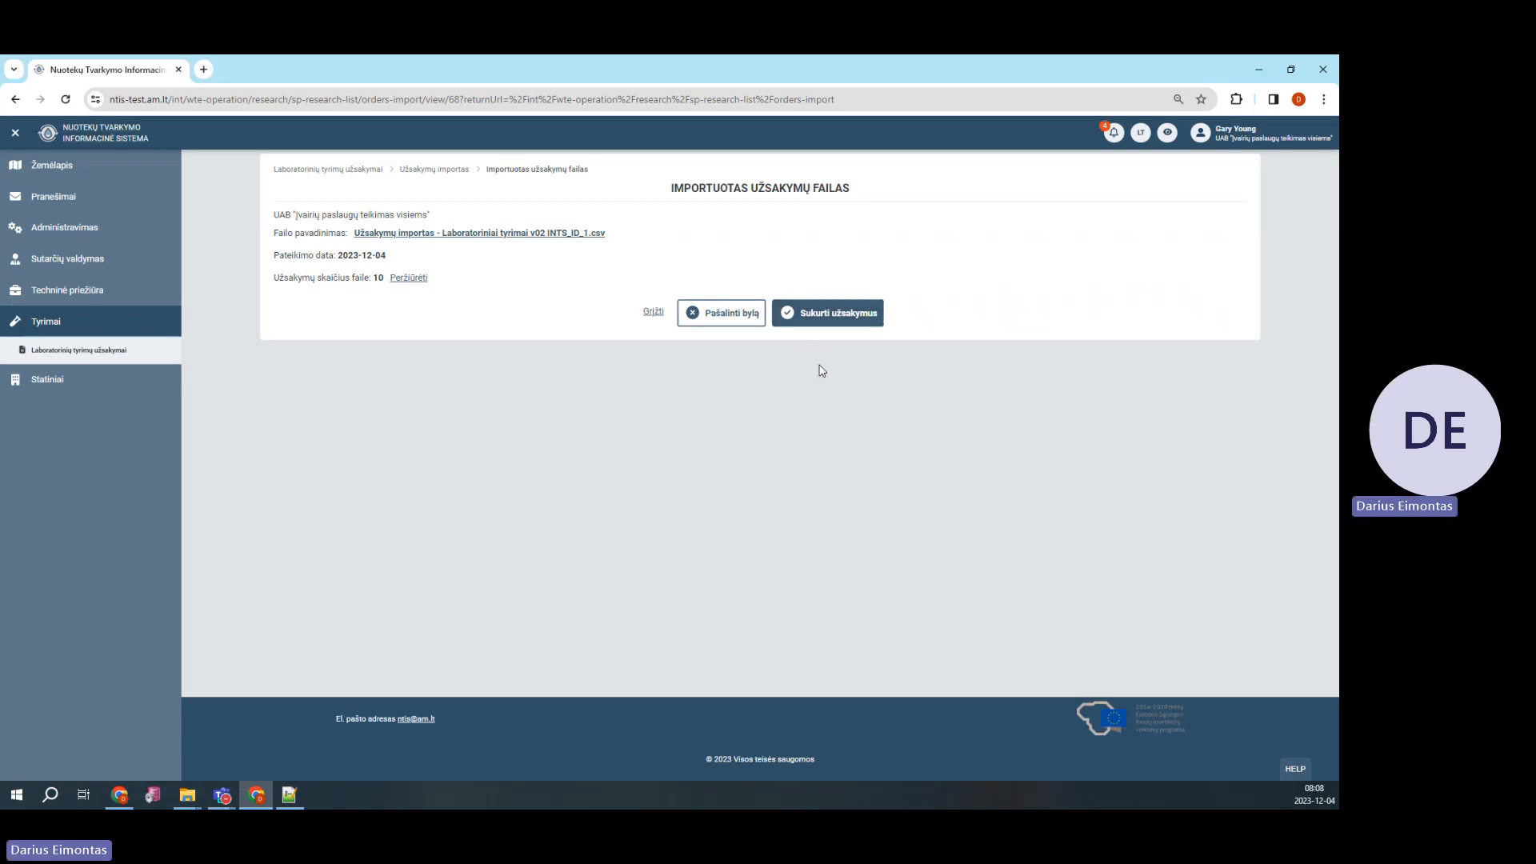
# Create the orders from the v02 INTS_ID_1 file and confirm it as final
pyautogui.click(828, 319)
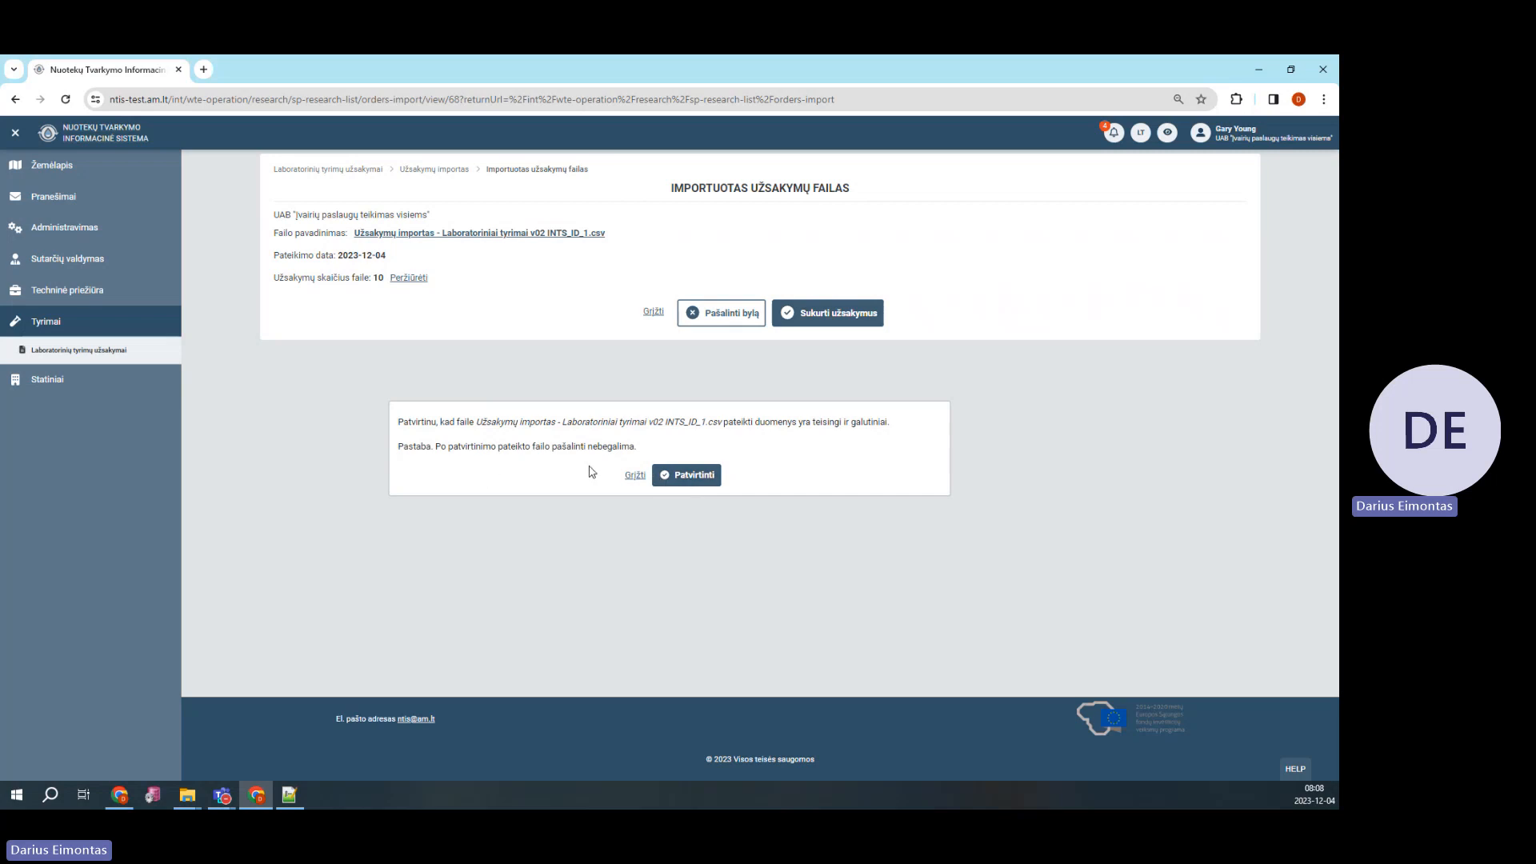
pyautogui.click(693, 479)
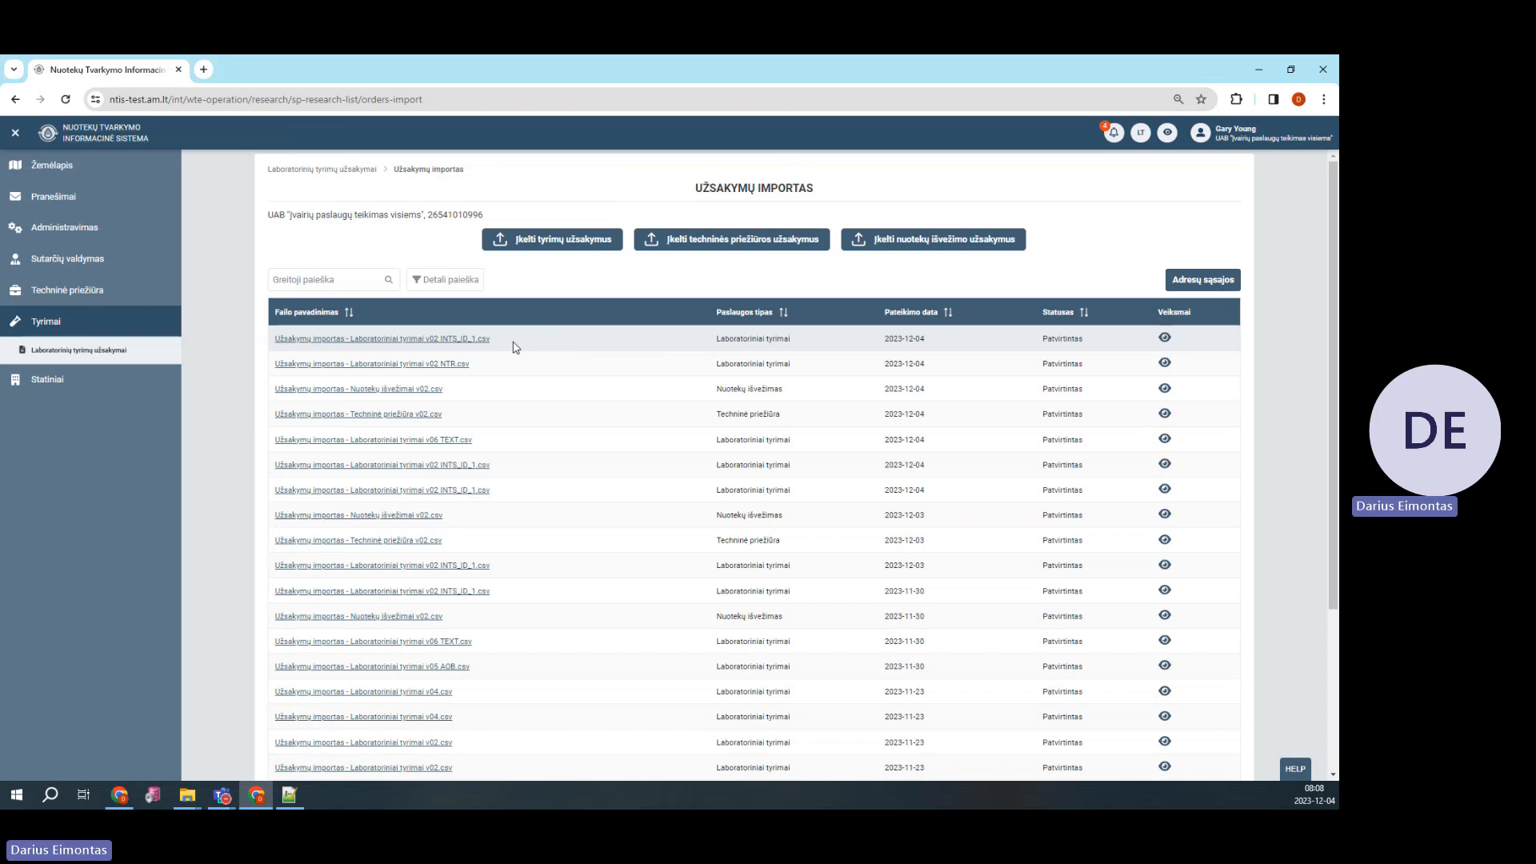
# Check the new file's Patvirtintas status, then sort lab orders by Užsakymo nr. descending
pyautogui.moveTo(715, 339); pyautogui.dragTo(802, 347)
pyautogui.doubleClick(1069, 343)
pyautogui.click(114, 352)
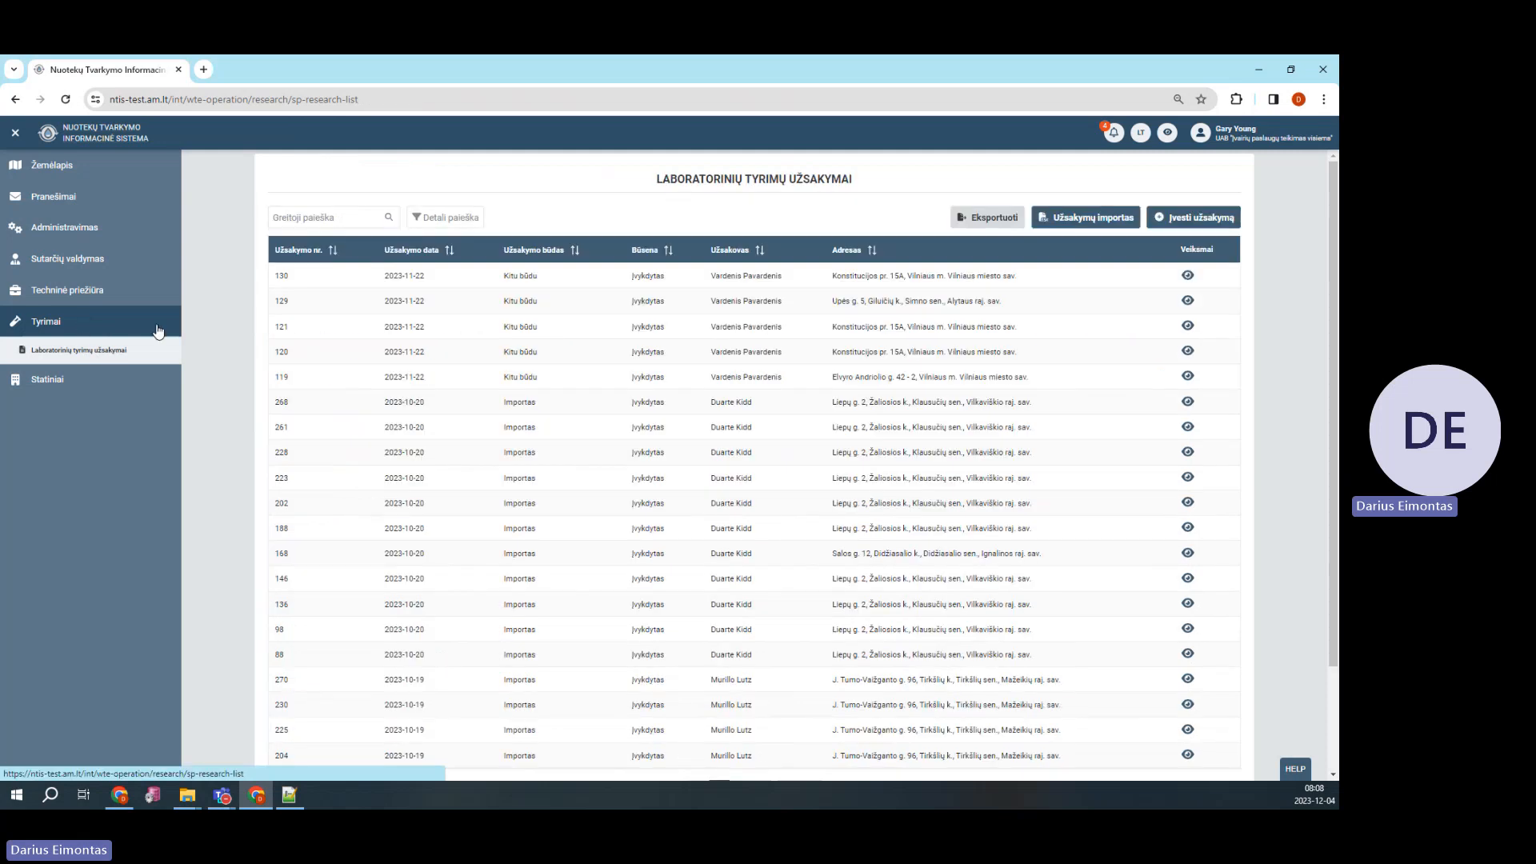
pyautogui.click(322, 254)
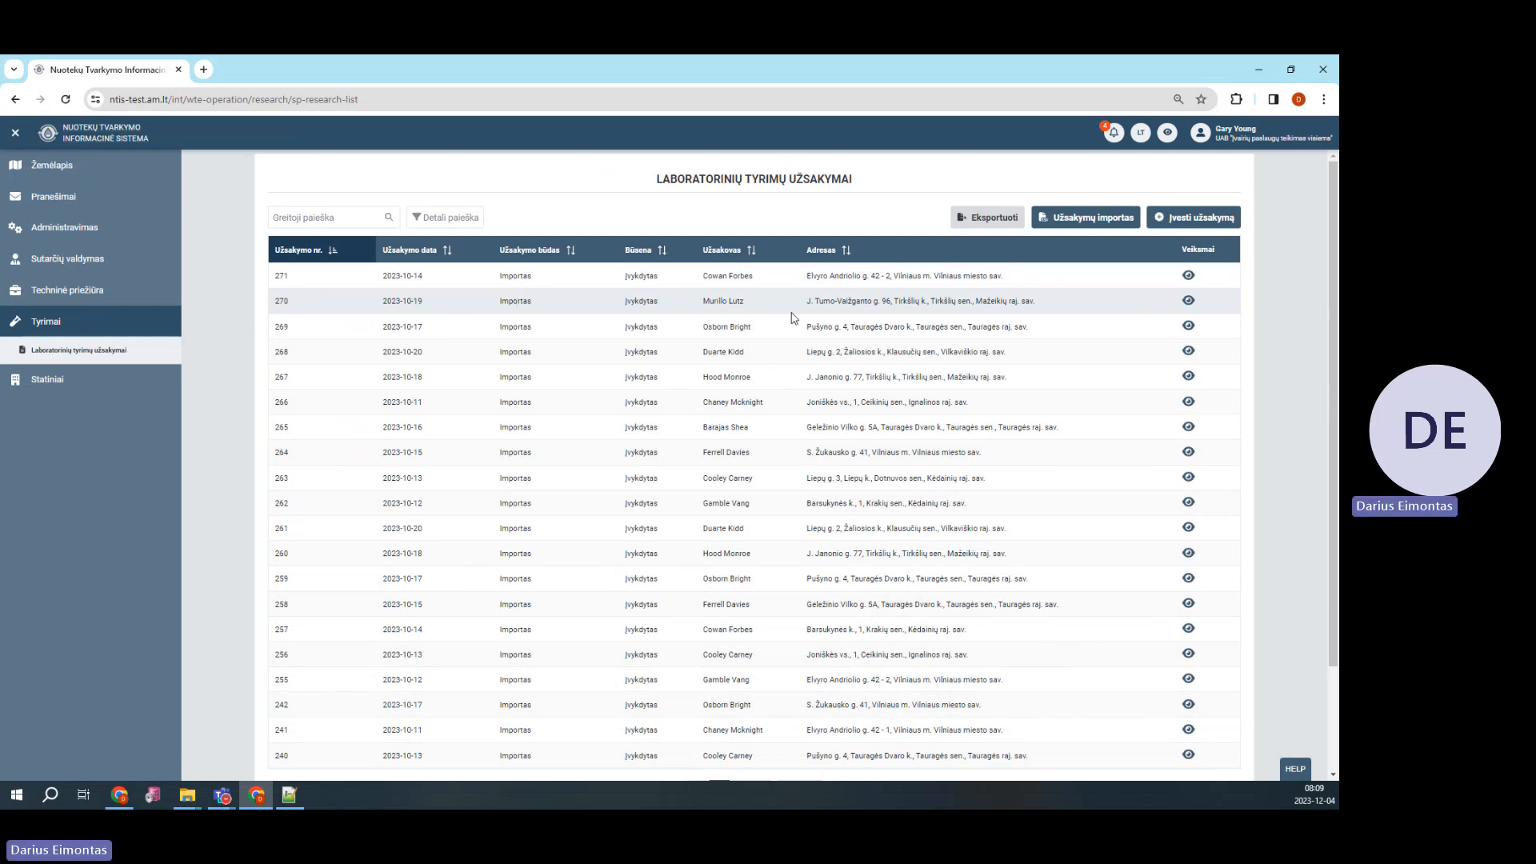
pyautogui.click(1189, 302)
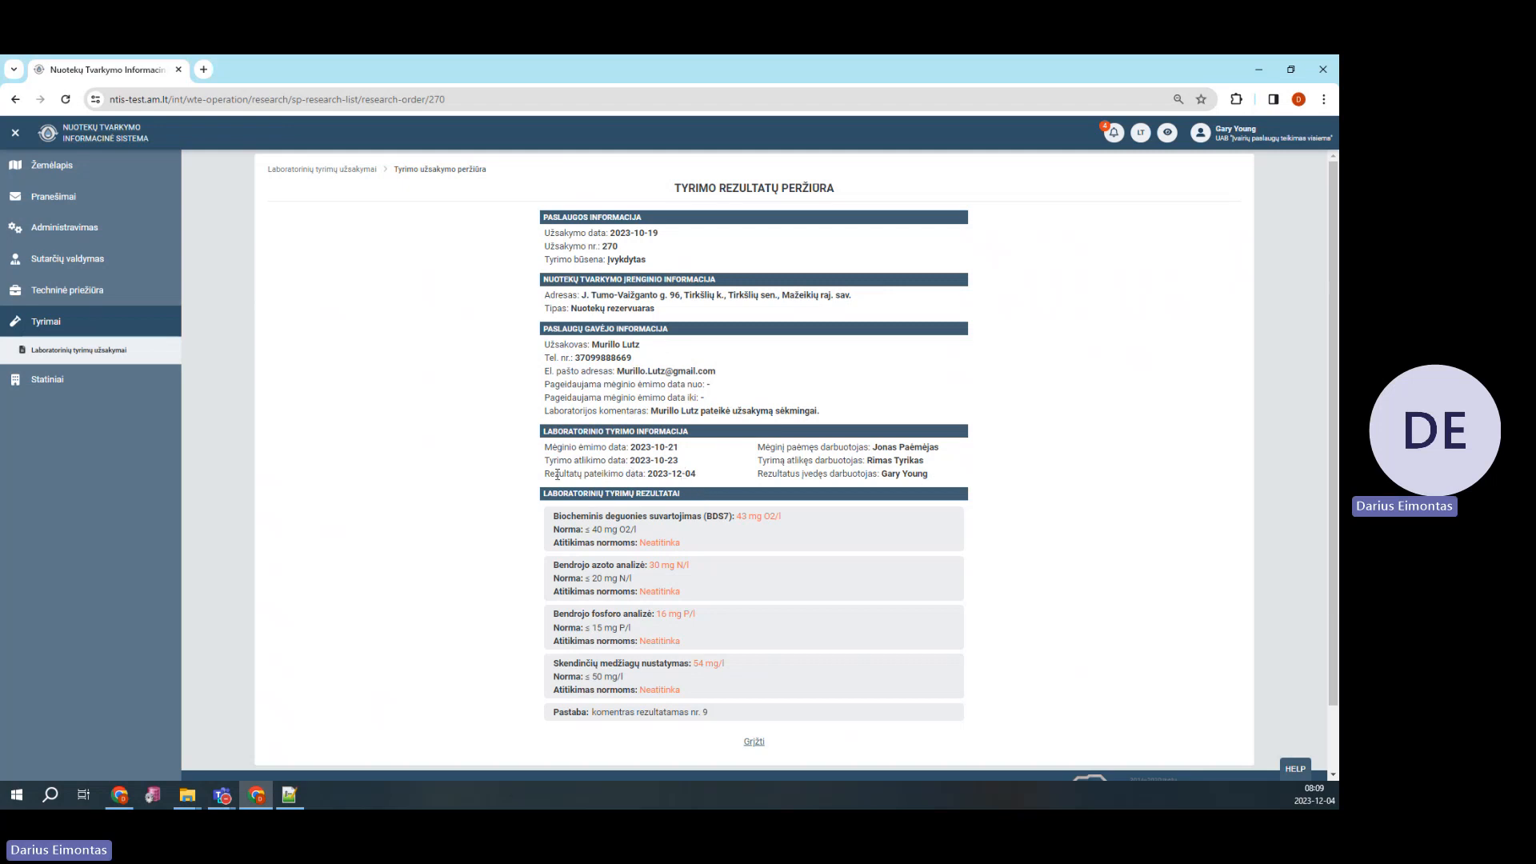
pyautogui.moveTo(704, 476); pyautogui.dragTo(650, 477)
pyautogui.click(650, 477)
pyautogui.click(753, 744)
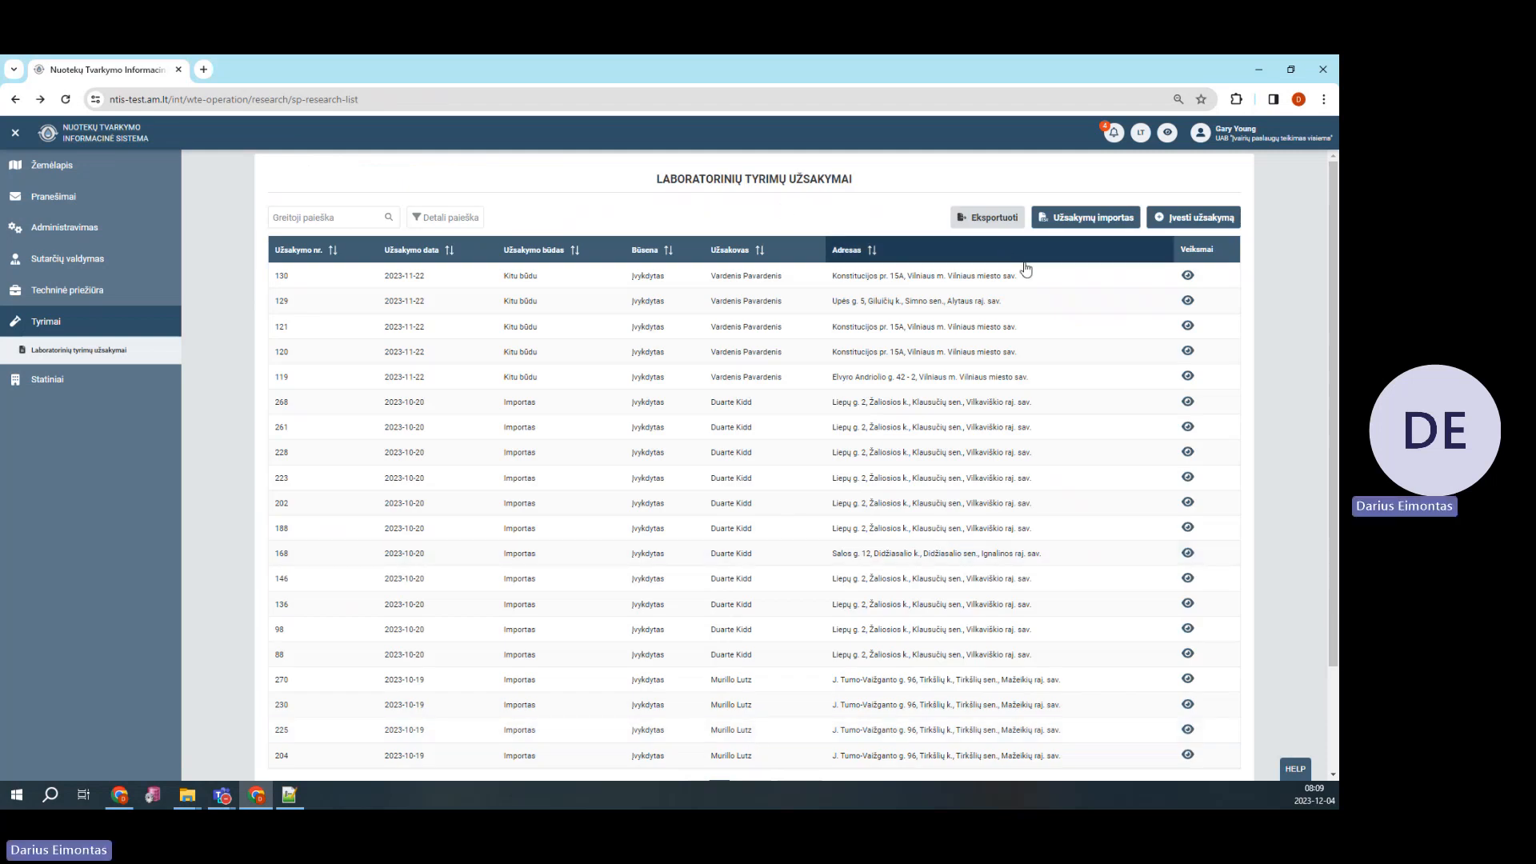
# Upload the lab orders file v06 TEXT.csv from the import page and view its data
pyautogui.click(1080, 227)
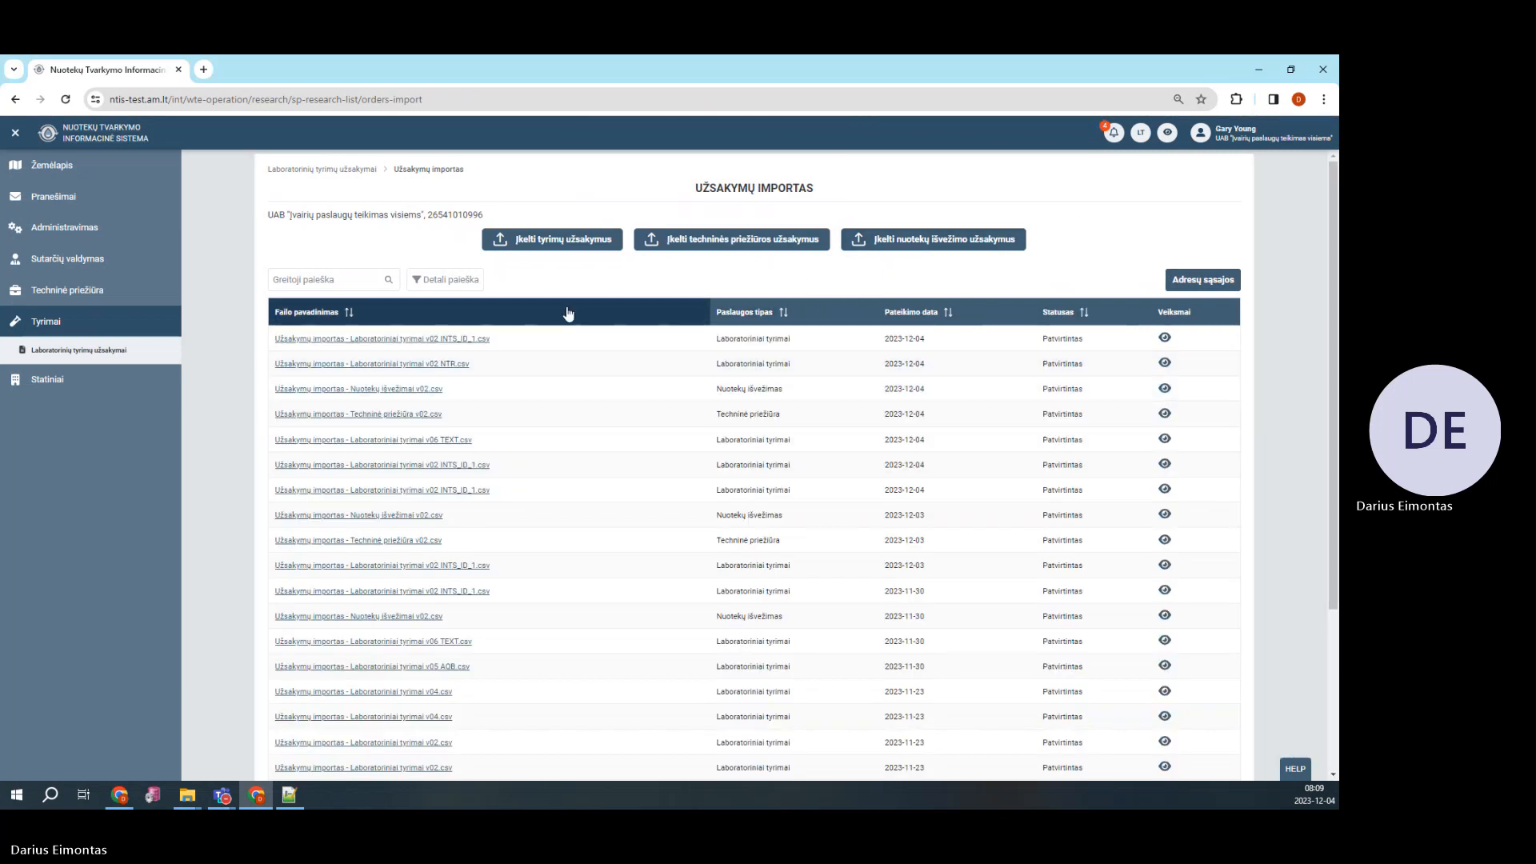
pyautogui.click(569, 242)
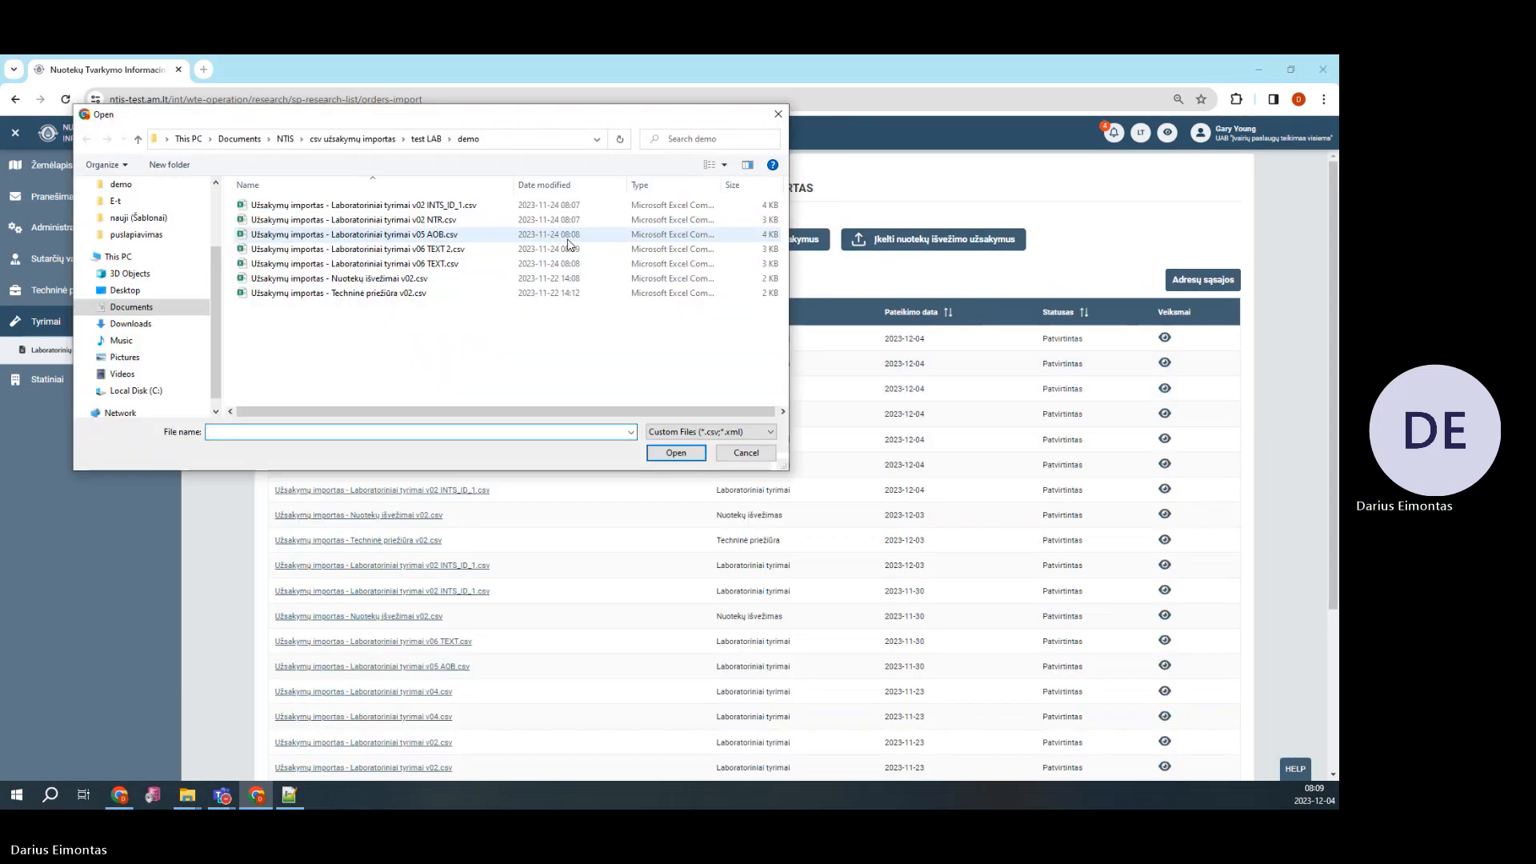
pyautogui.click(389, 266)
pyautogui.doubleClick(389, 267)
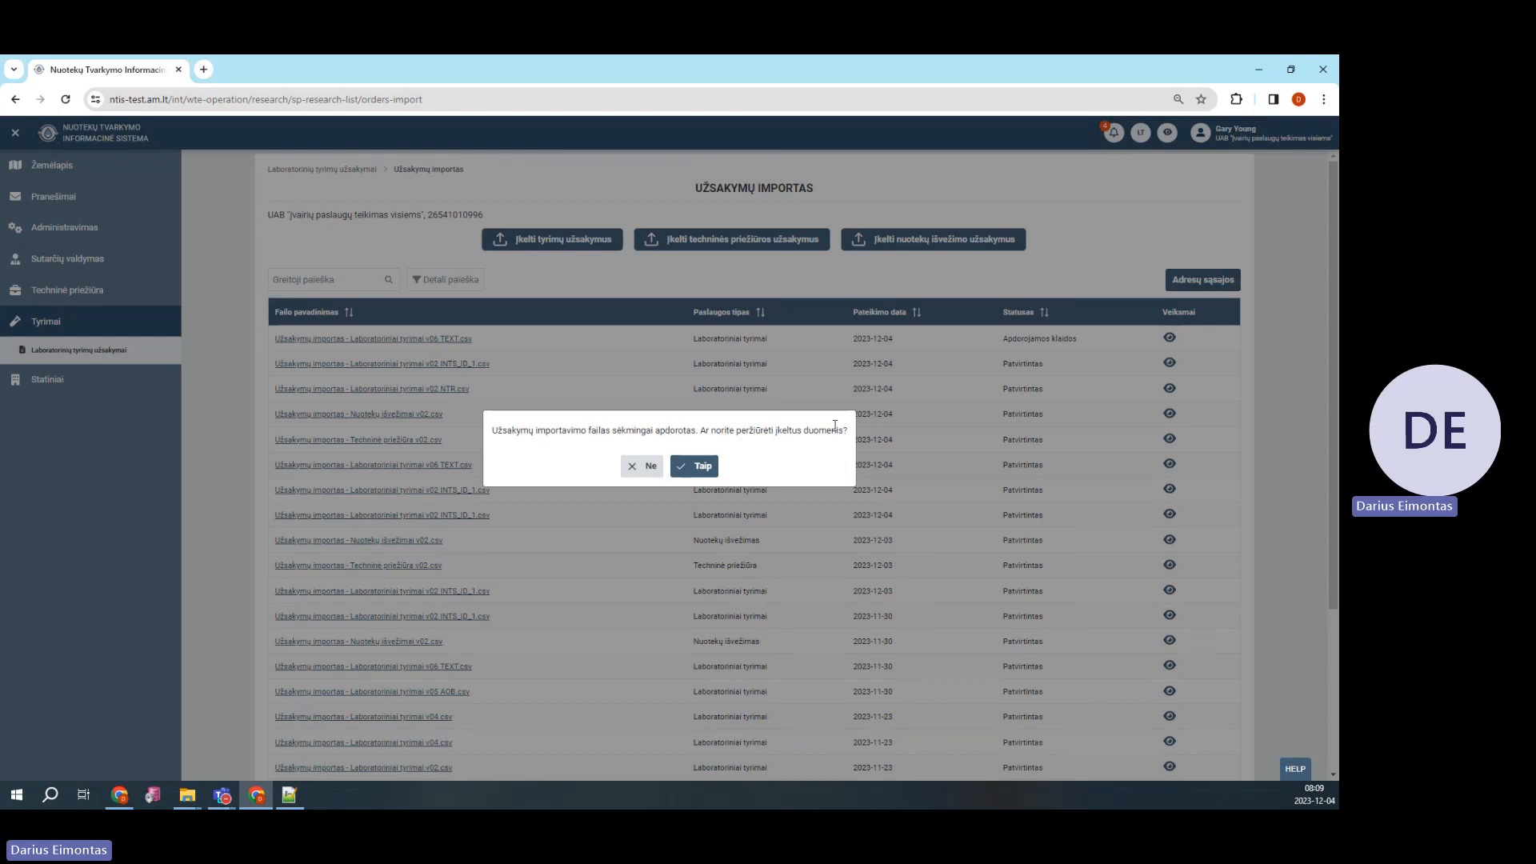
pyautogui.click(695, 470)
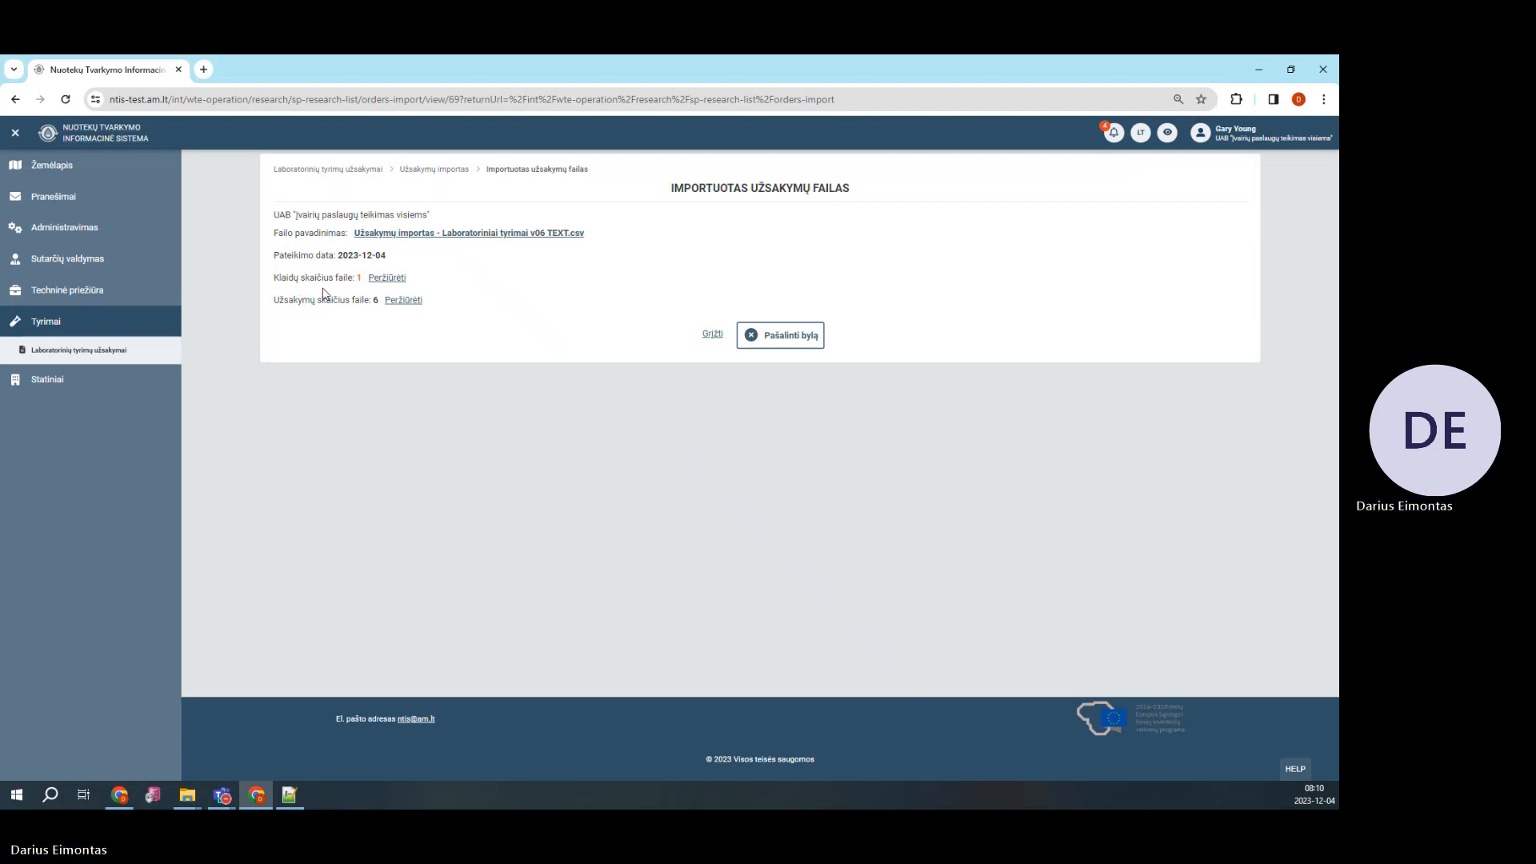
# Expand the row 7 error and the six orders, then choose a device for row 7
pyautogui.click(381, 280)
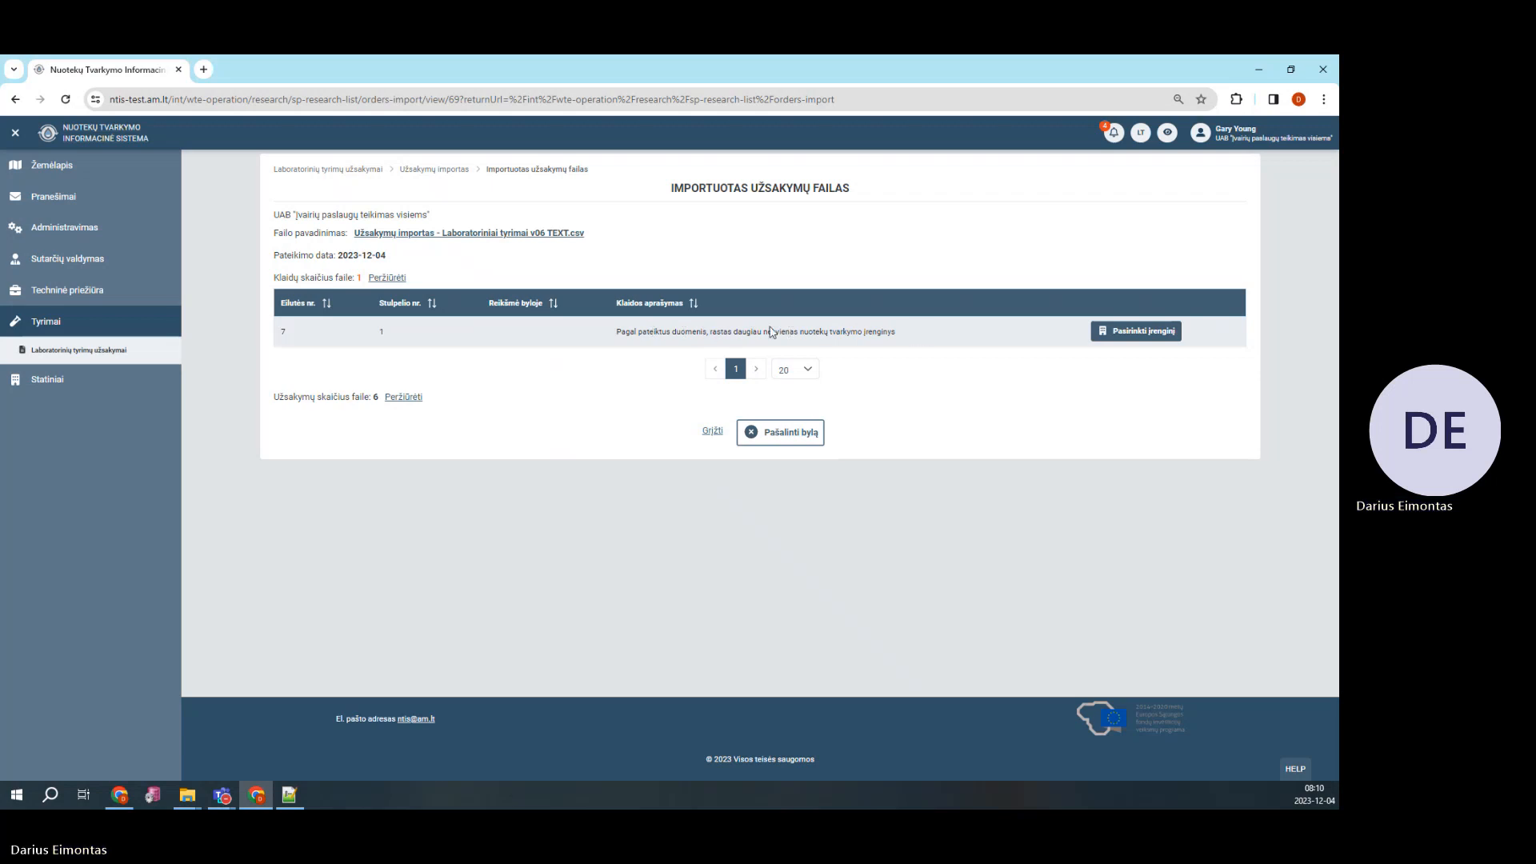
pyautogui.click(412, 398)
pyautogui.scroll(-3, 498, 447)
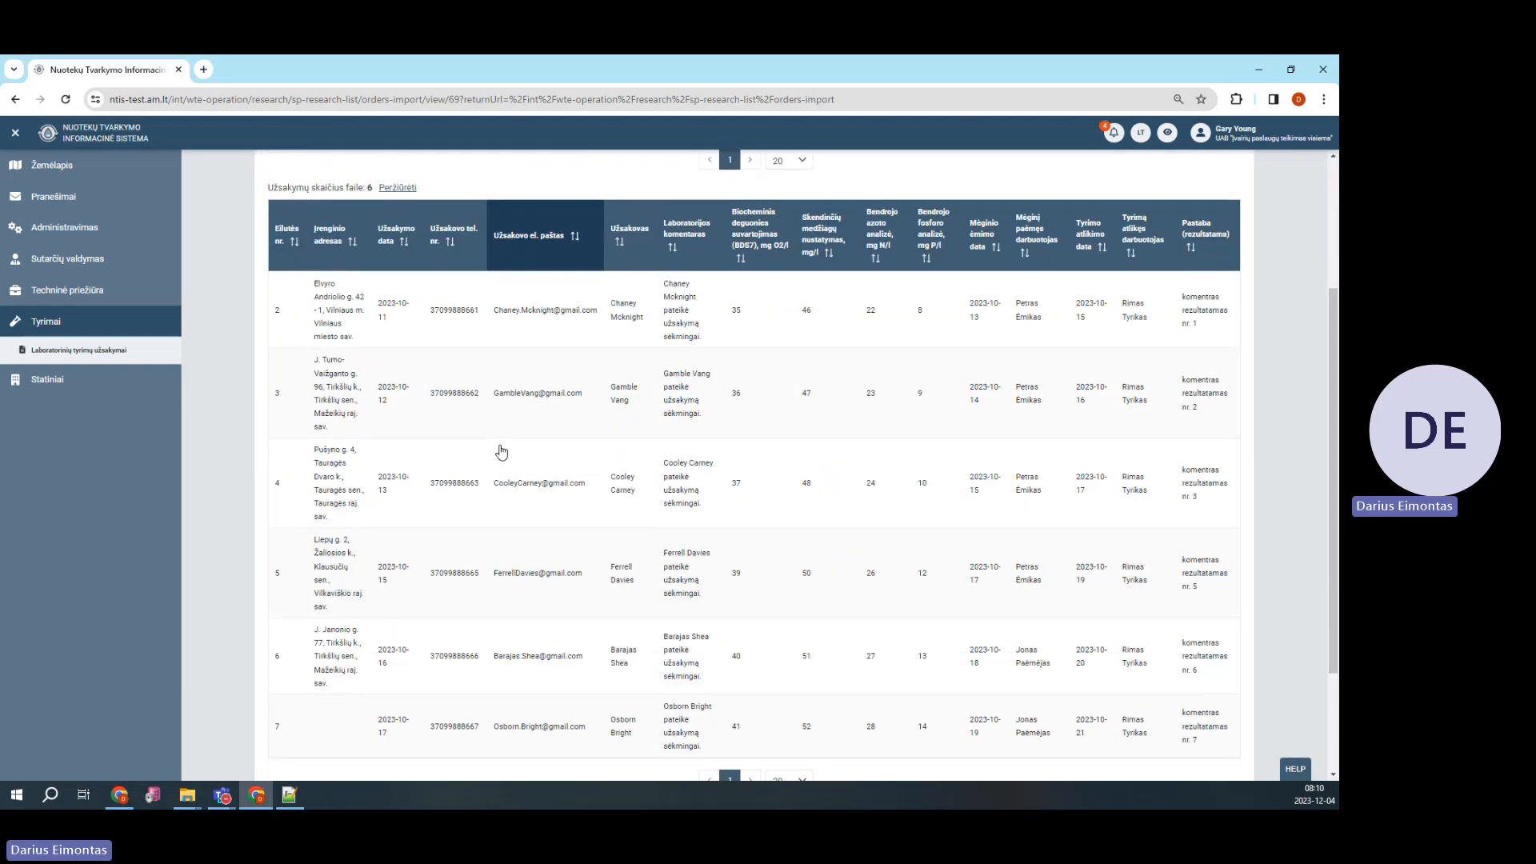
pyautogui.scroll(-2, 502, 452)
pyautogui.scroll(3, 346, 404)
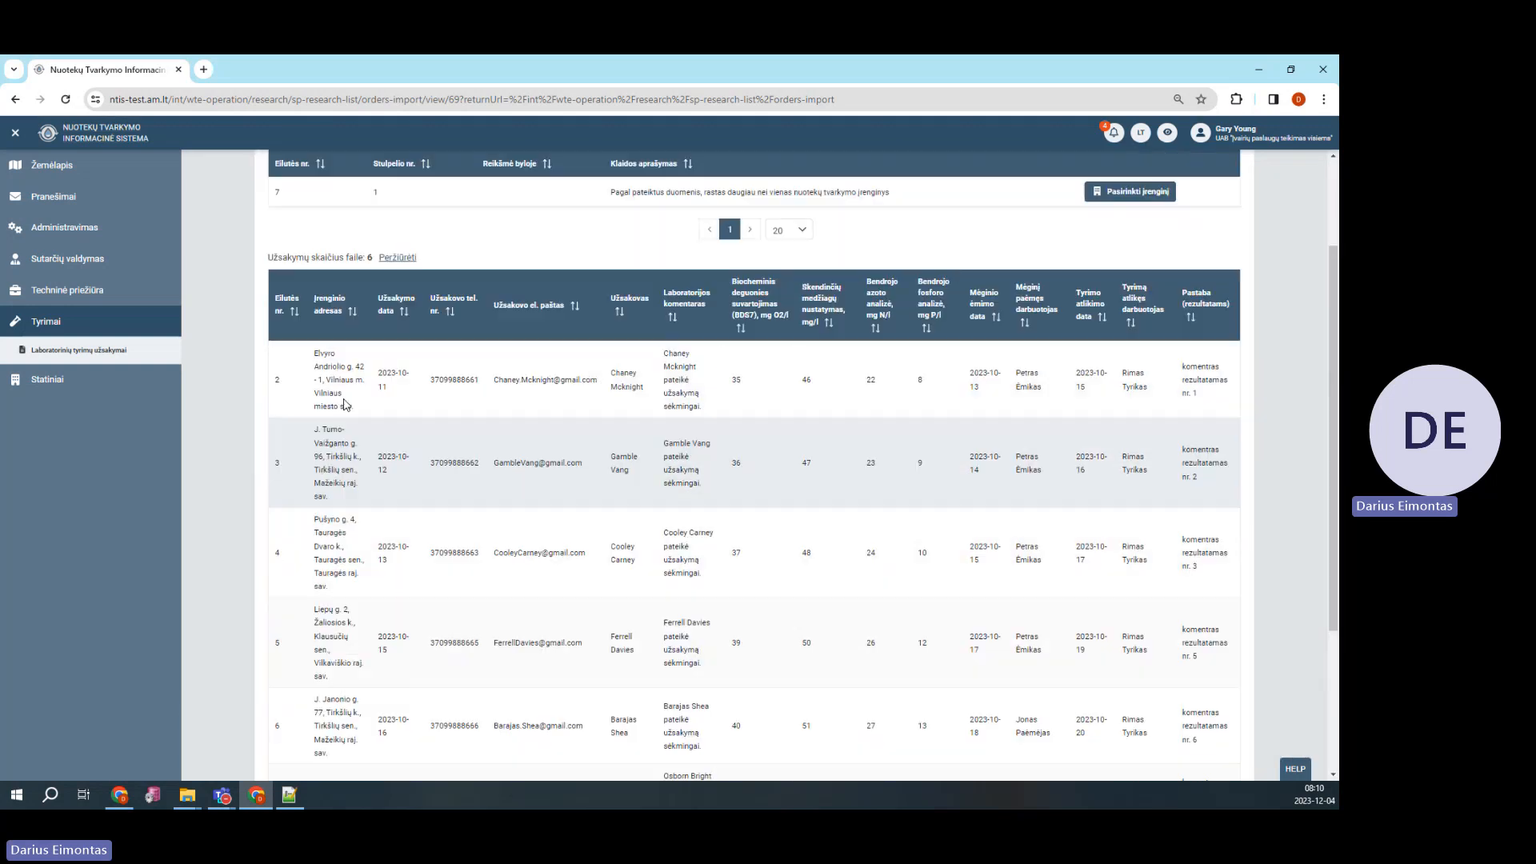
pyautogui.scroll(-3, 328, 423)
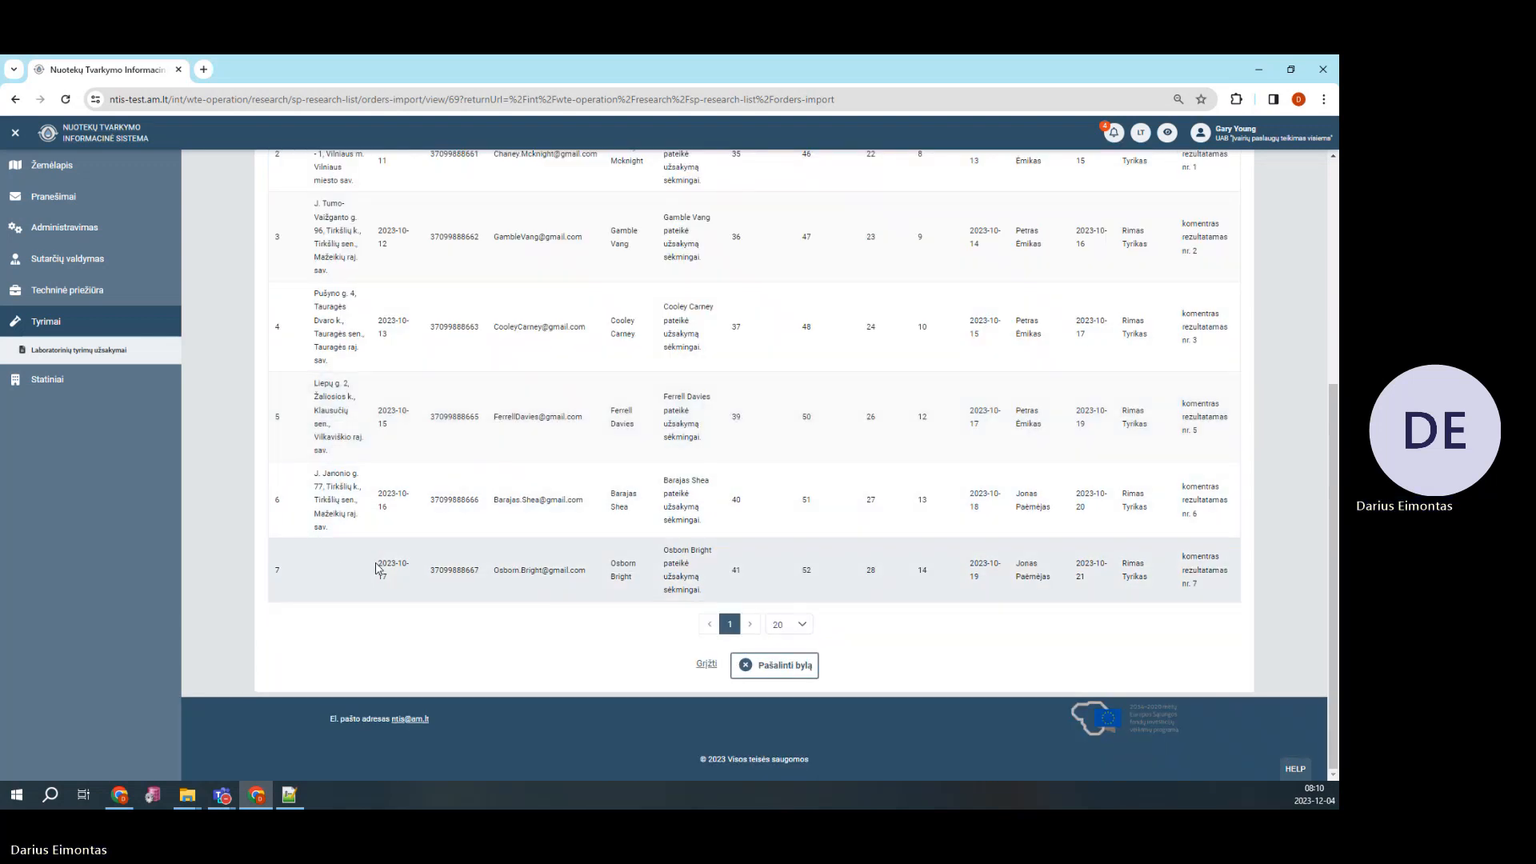
pyautogui.scroll(5, 376, 568)
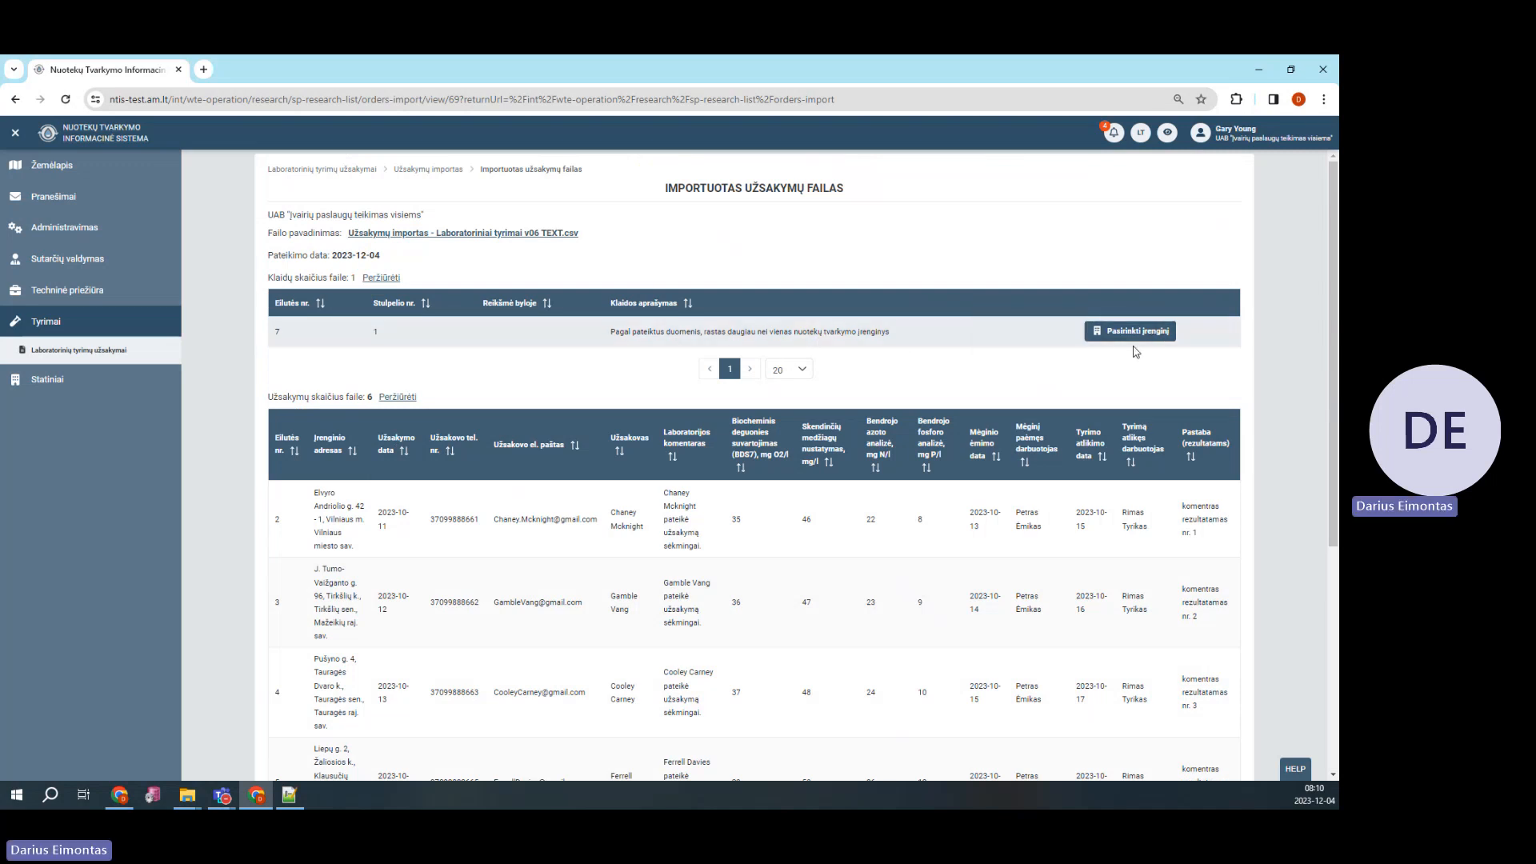
pyautogui.click(1131, 334)
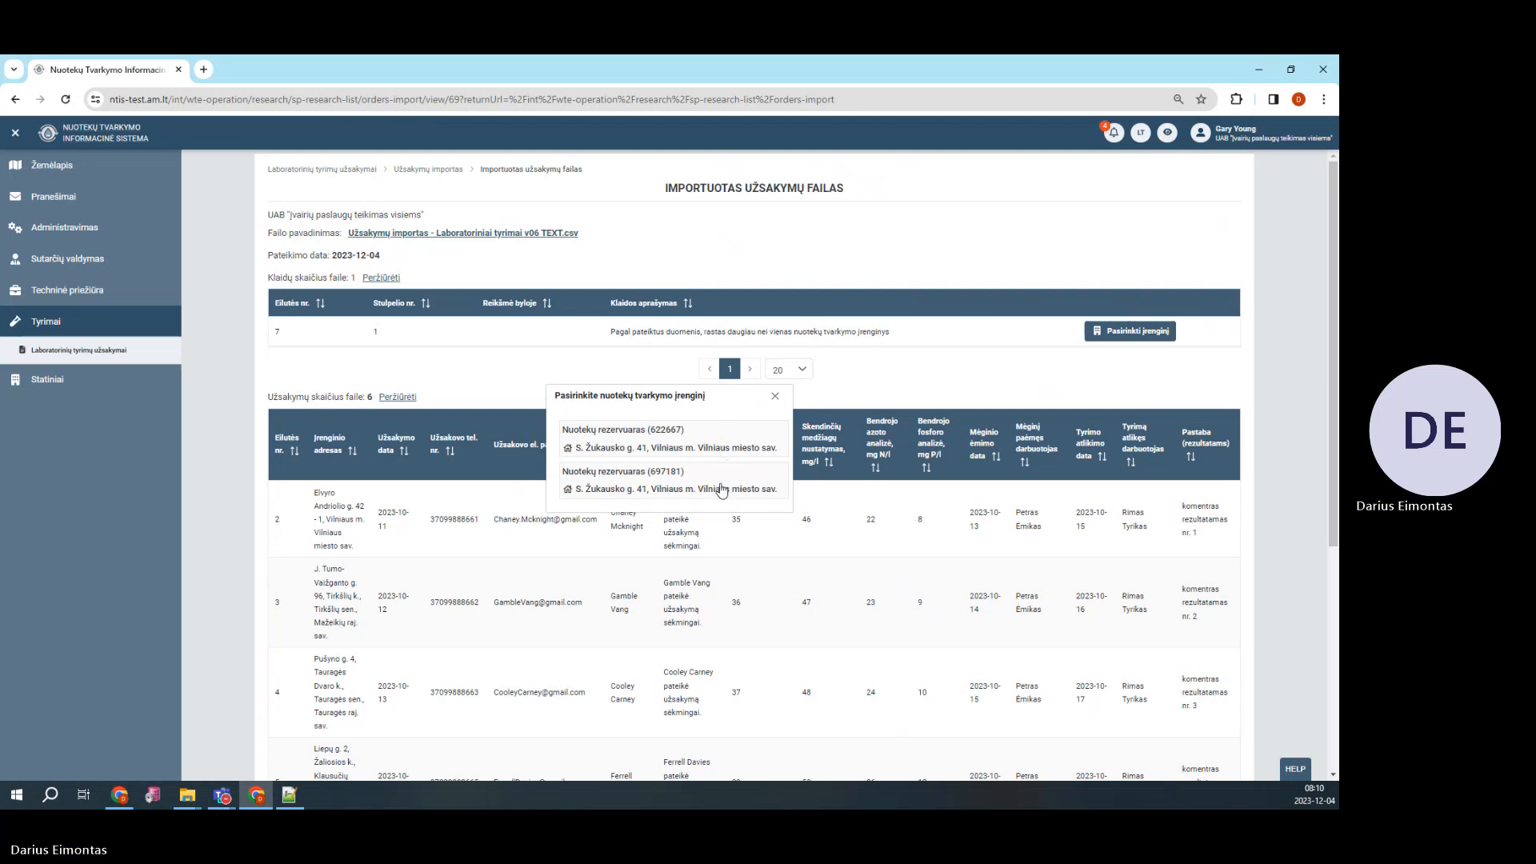
pyautogui.click(714, 443)
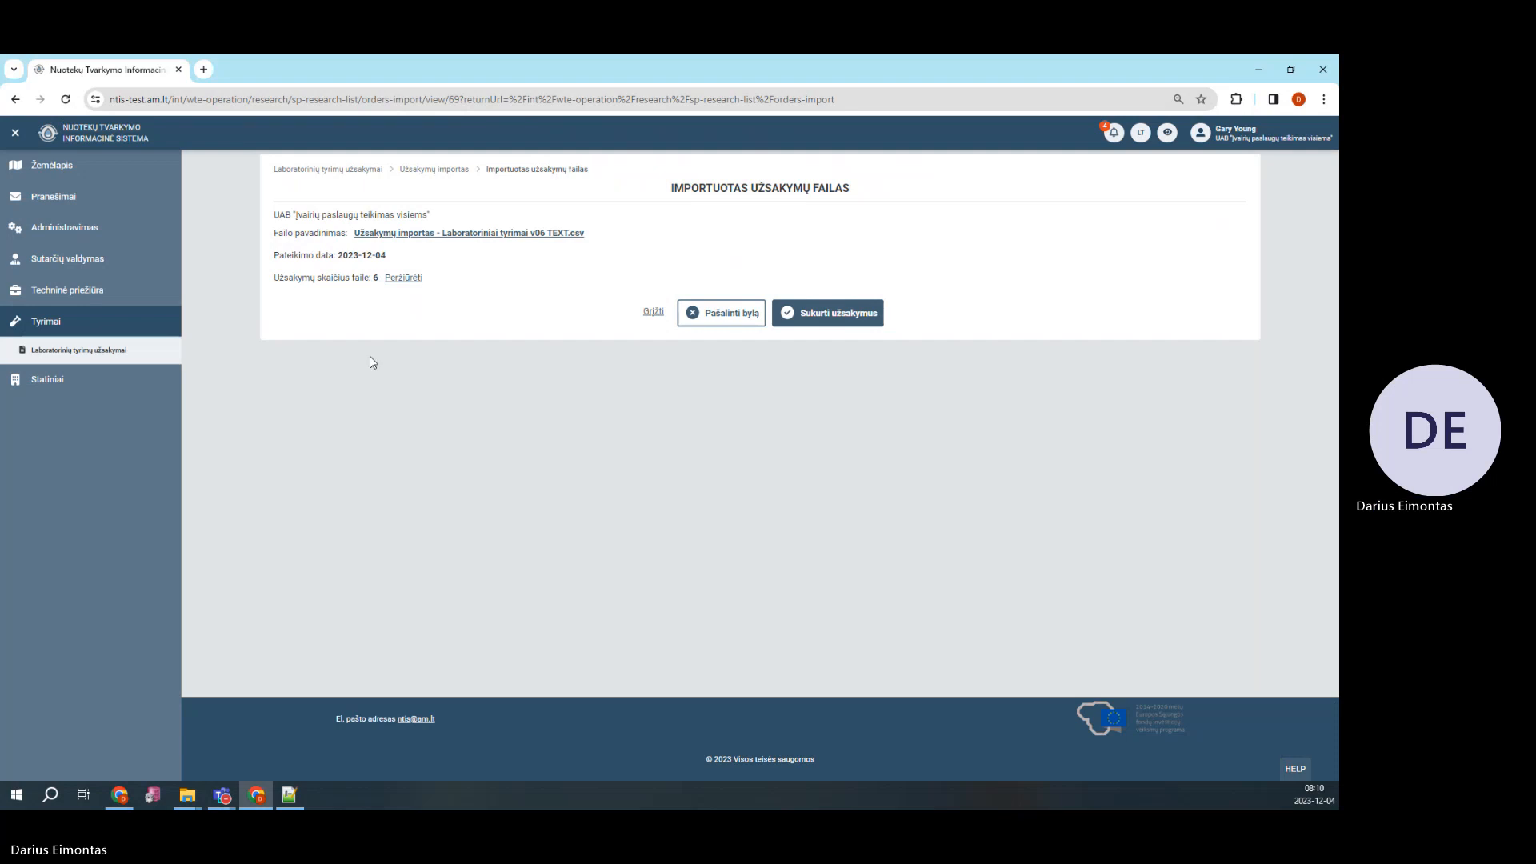
pyautogui.click(404, 284)
pyautogui.scroll(-5, 473, 350)
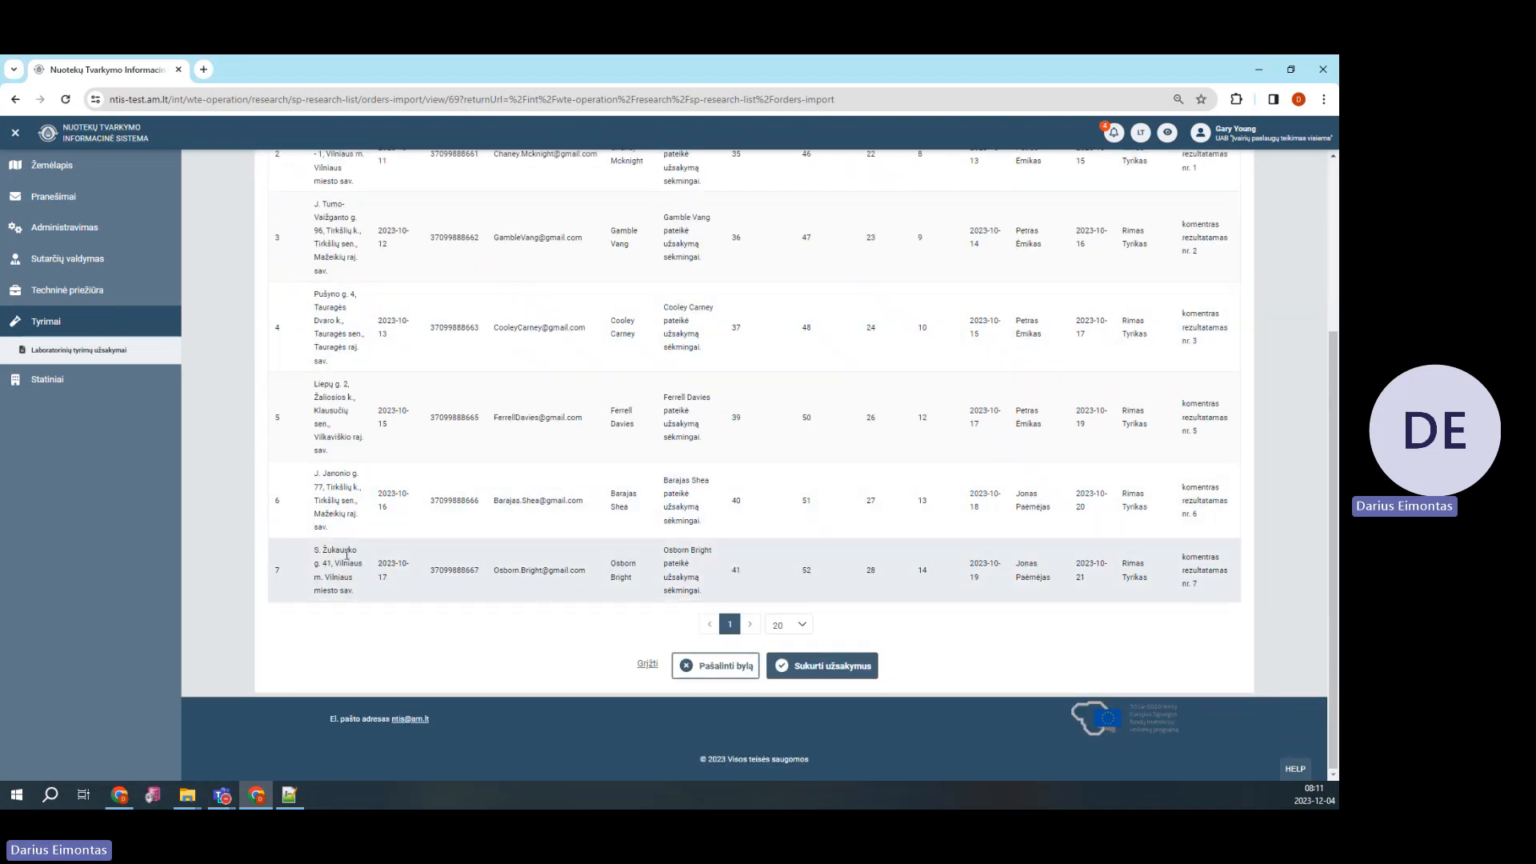
pyautogui.scroll(5, 370, 558)
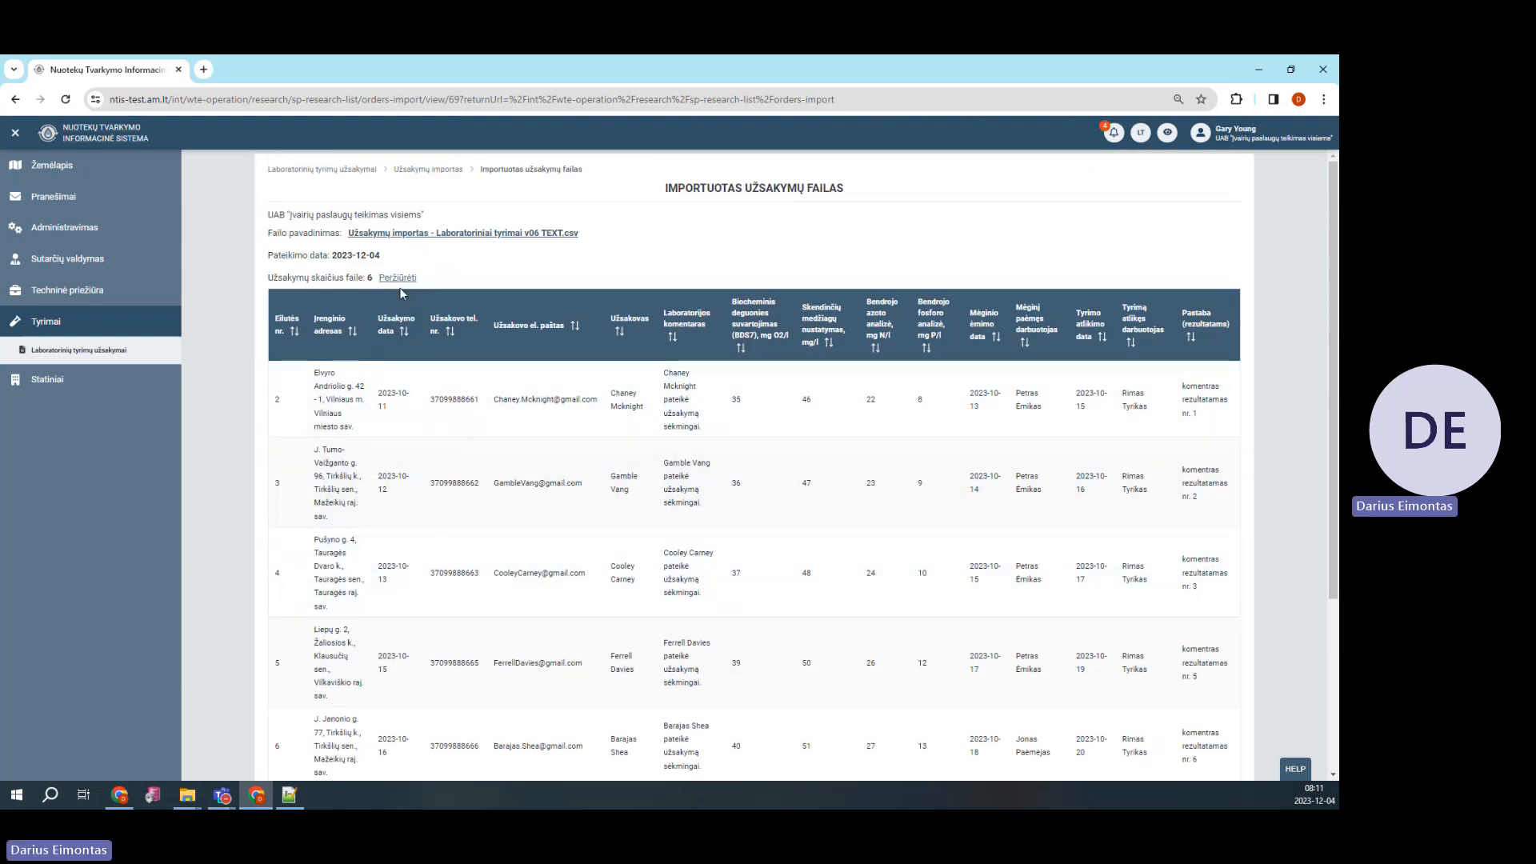
pyautogui.click(410, 282)
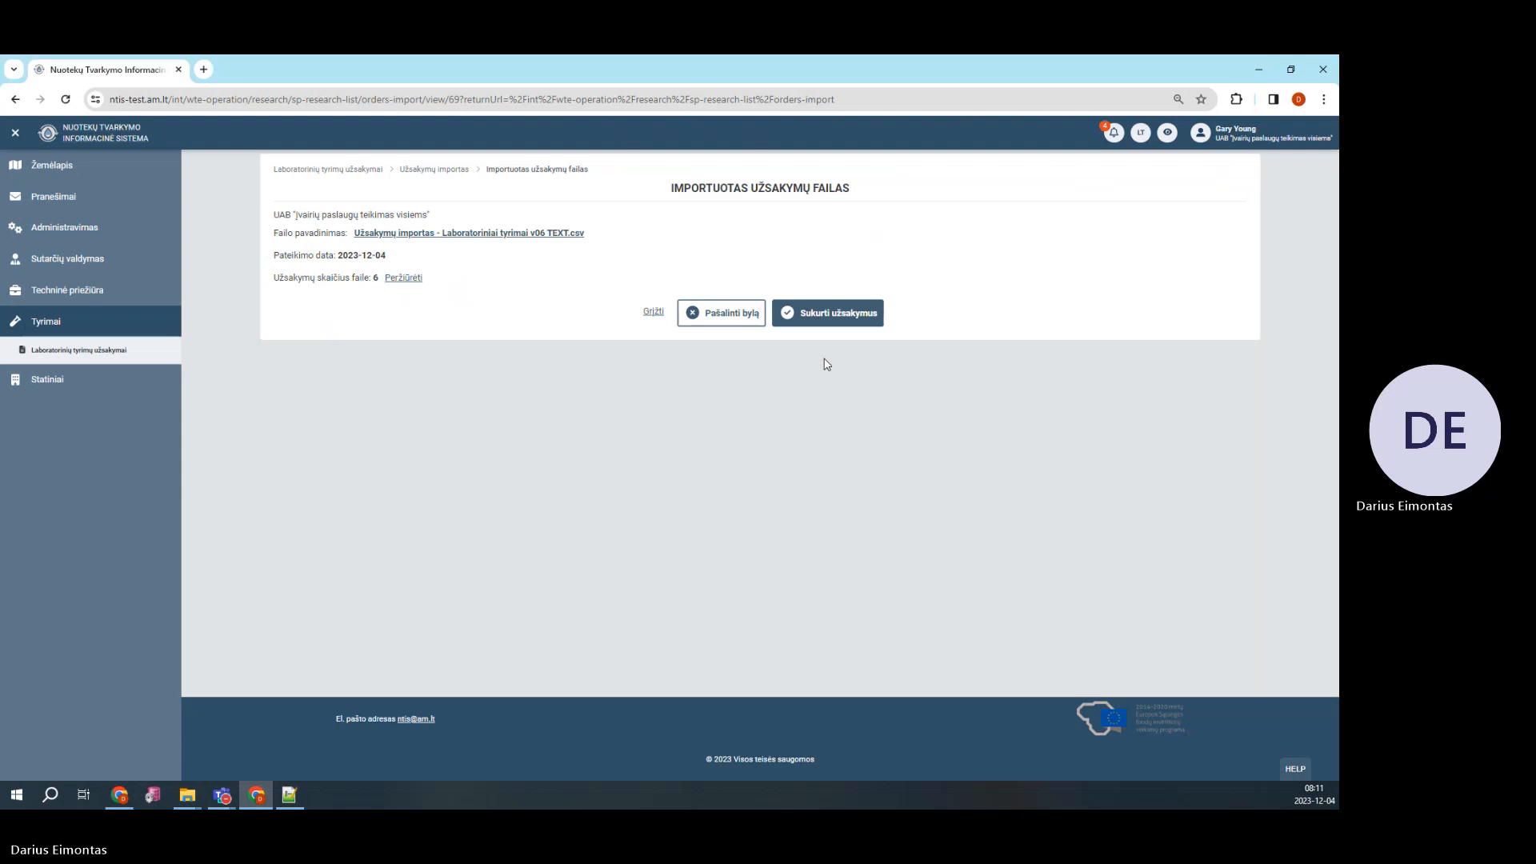
# Create the six orders from the v06 TEXT file and confirm it as final
pyautogui.click(831, 318)
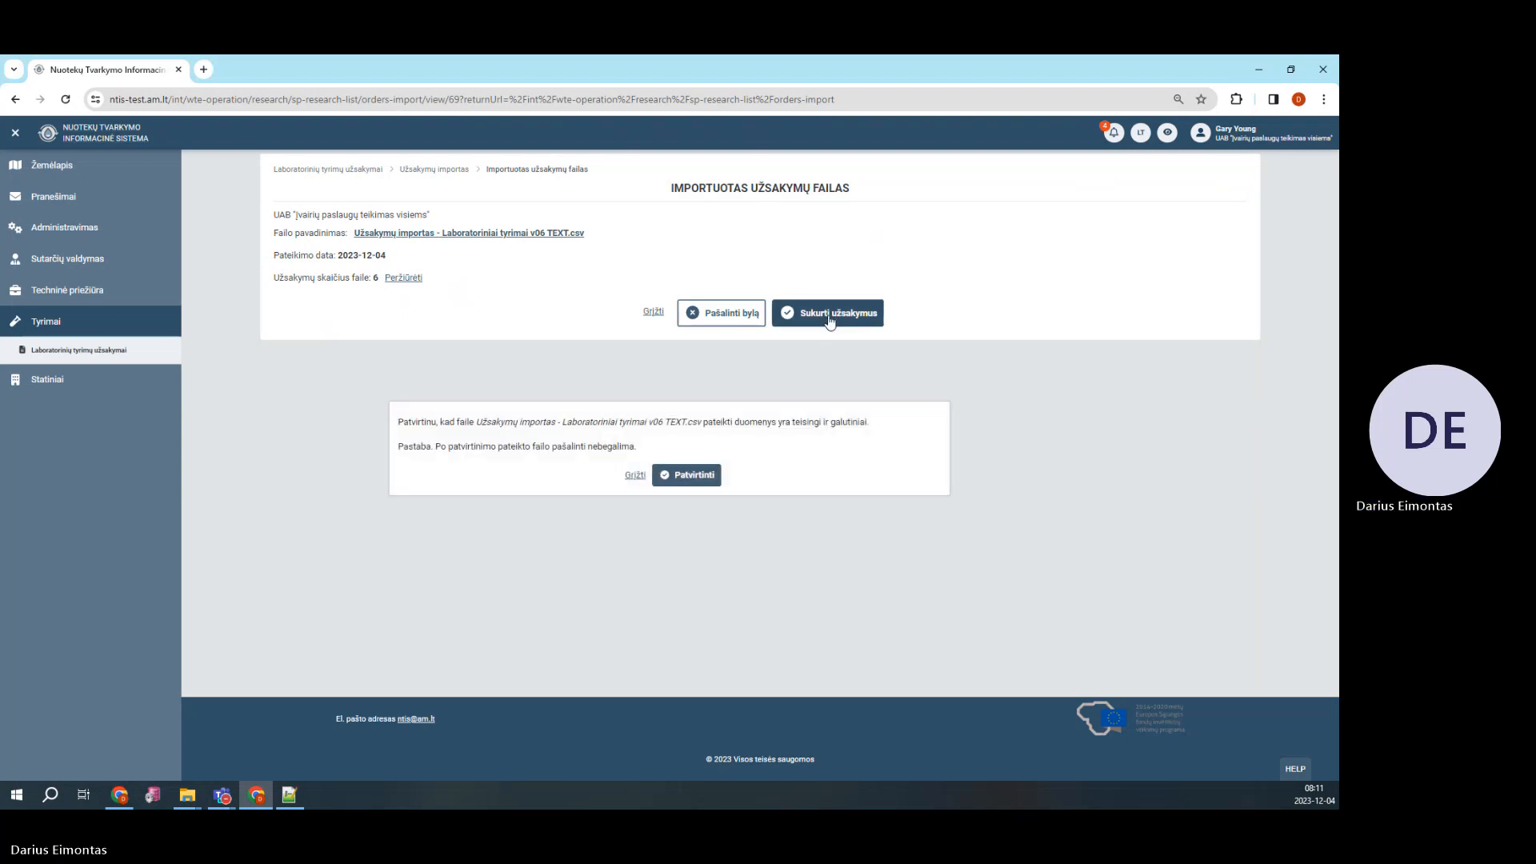
pyautogui.click(693, 476)
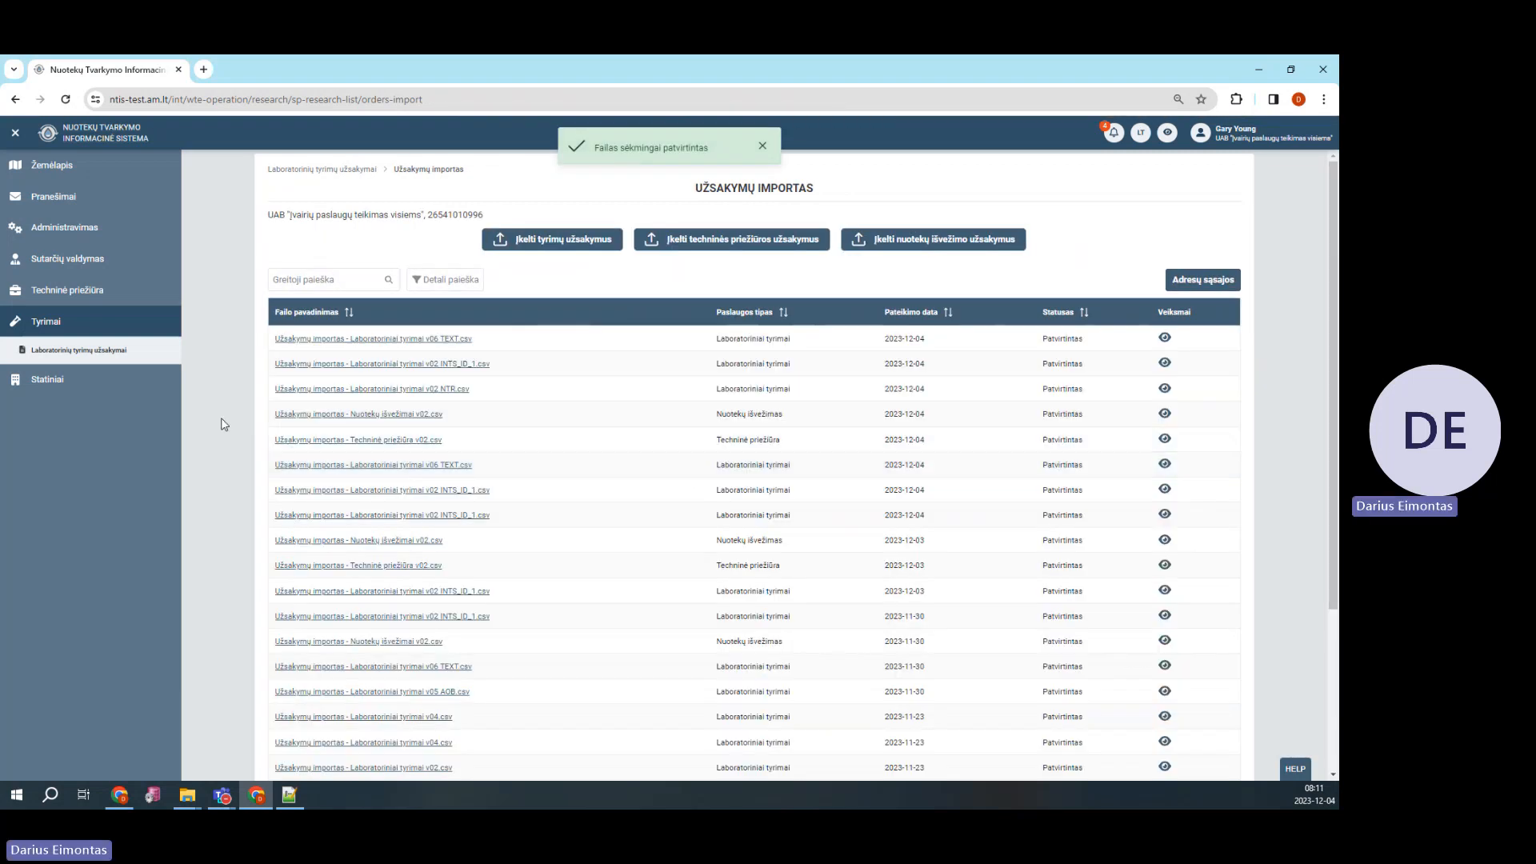
pyautogui.click(110, 354)
# Sort lab orders by Užsakymo nr. descending and review new order 277
pyautogui.click(335, 251)
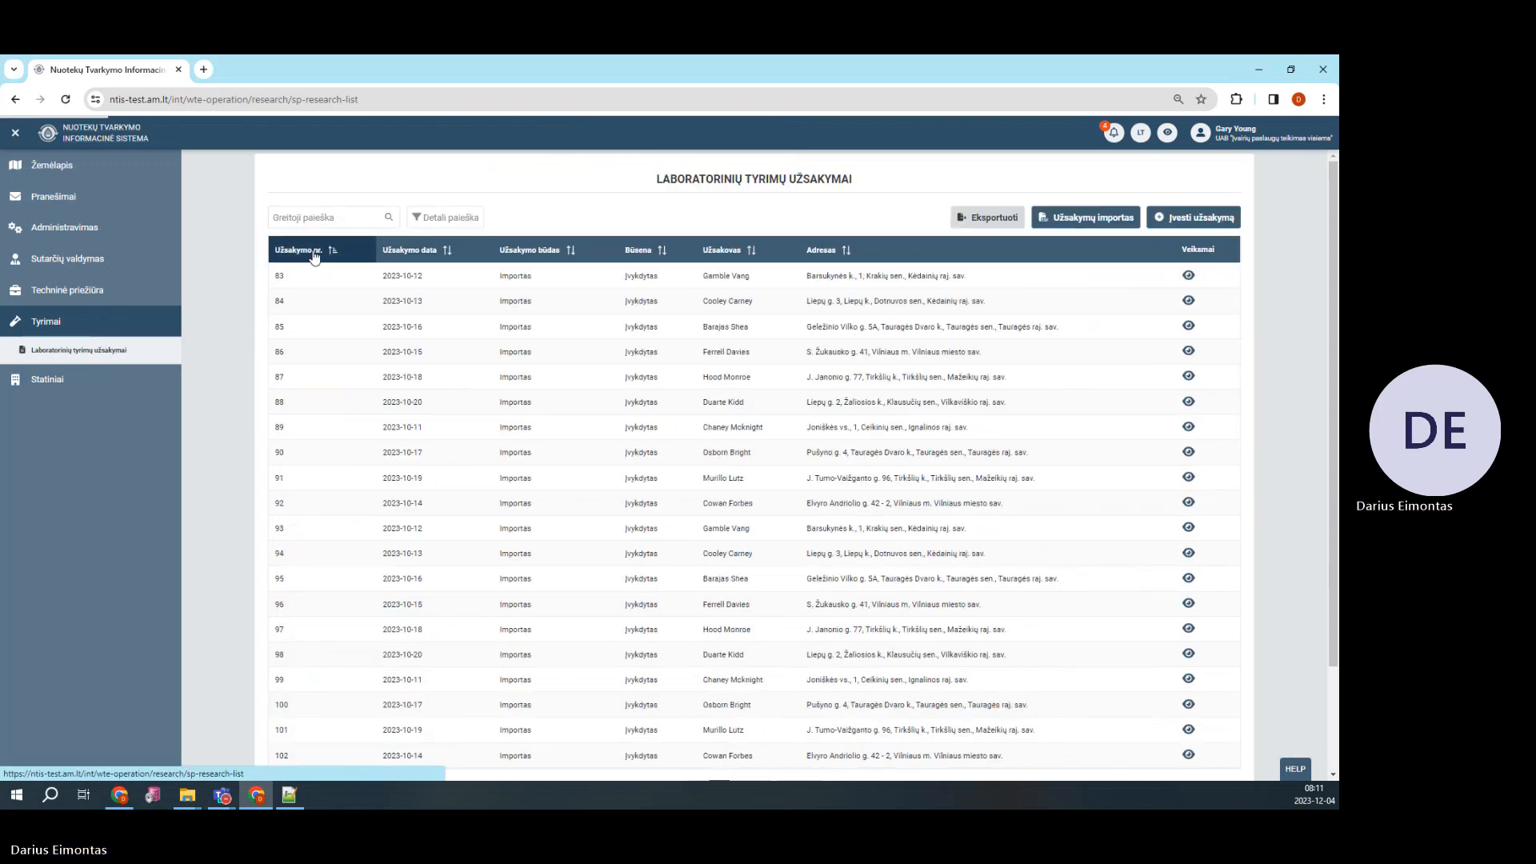
pyautogui.click(334, 251)
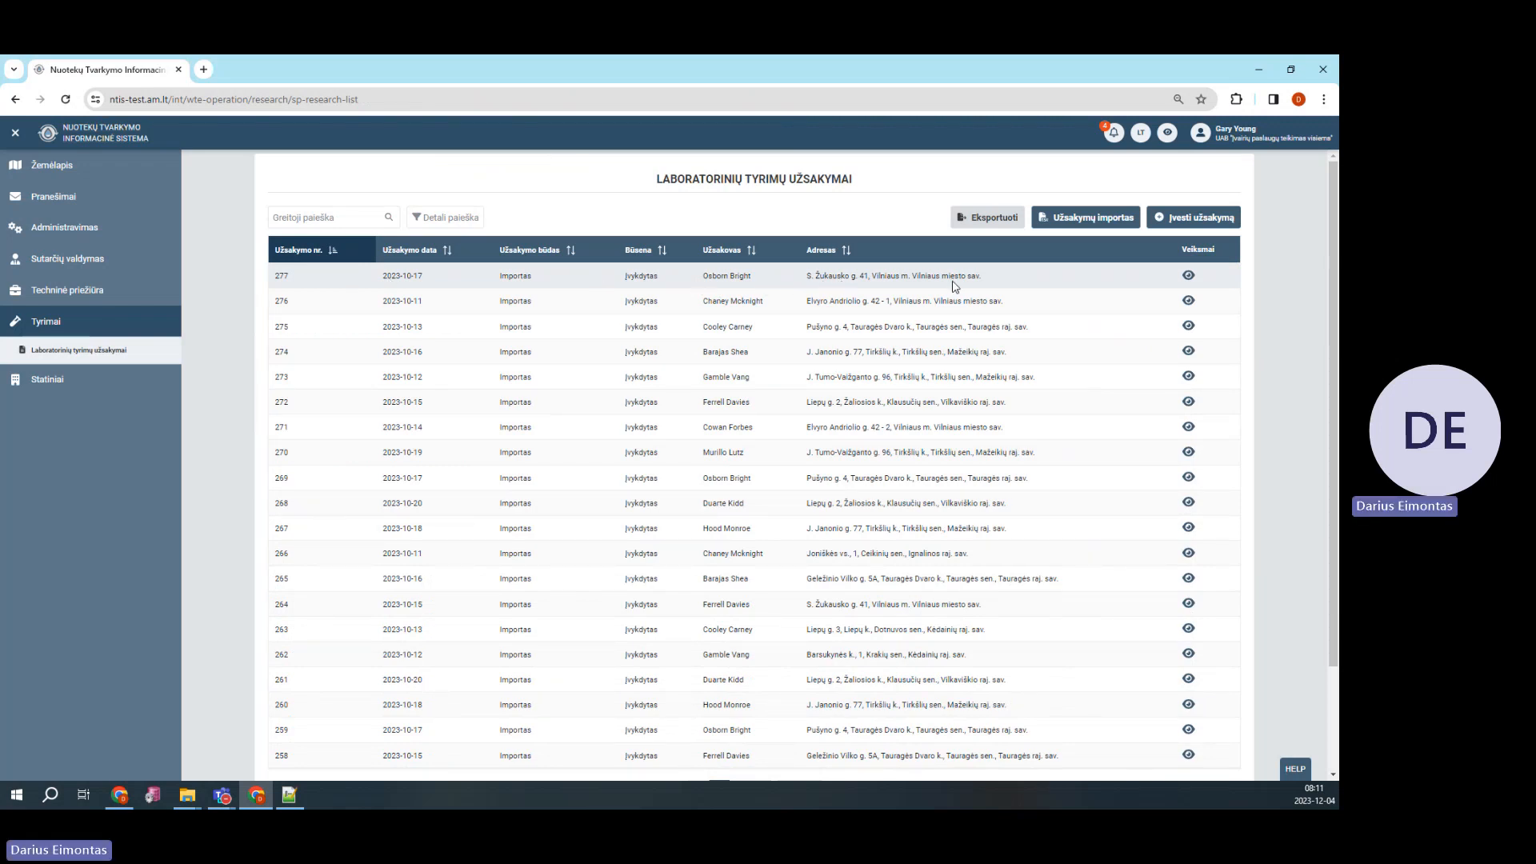
pyautogui.click(1190, 280)
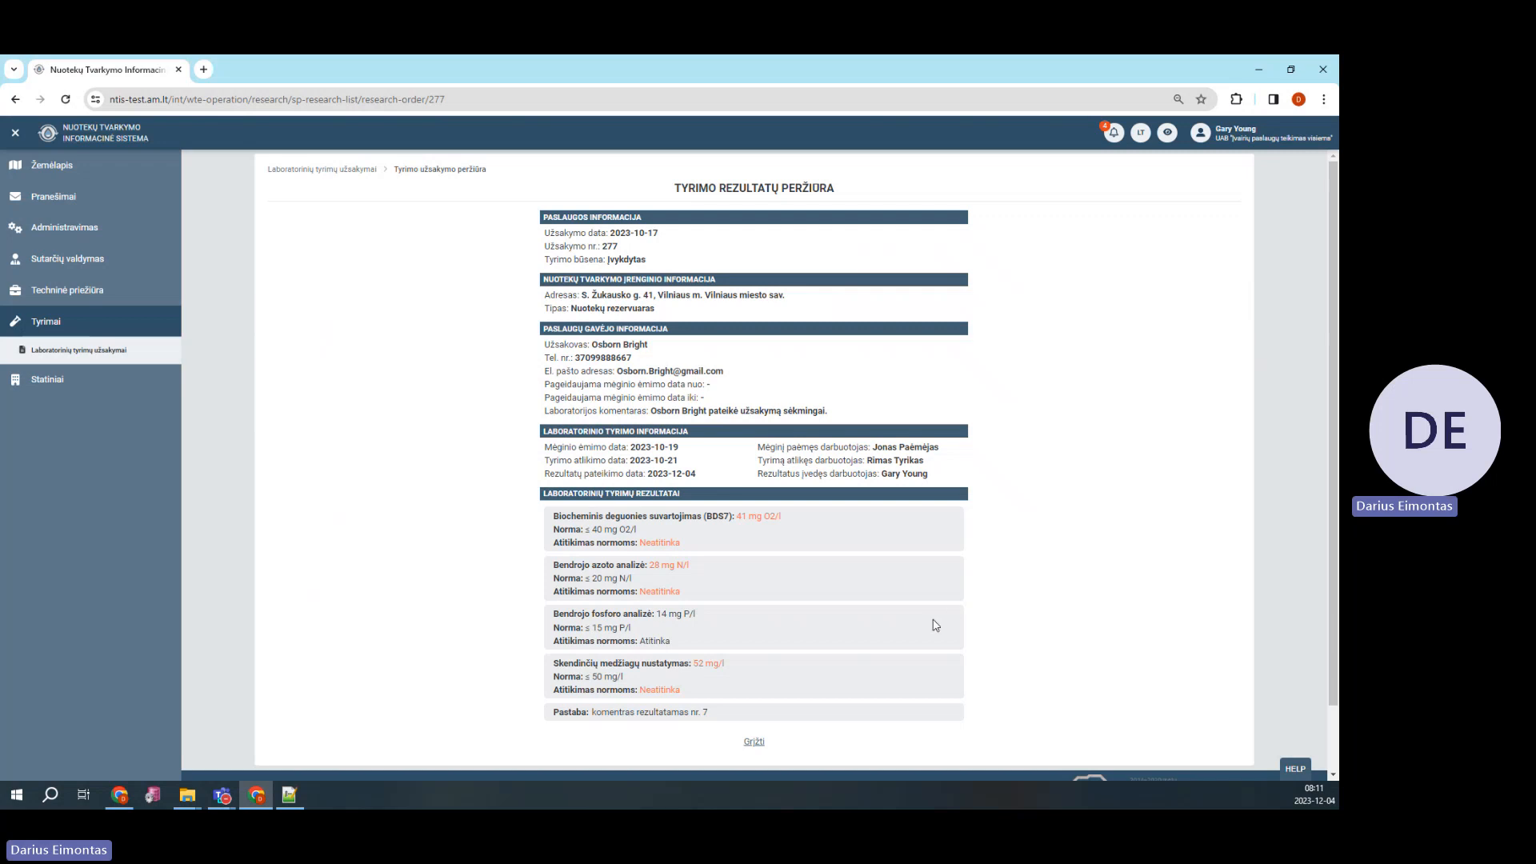
pyautogui.click(756, 742)
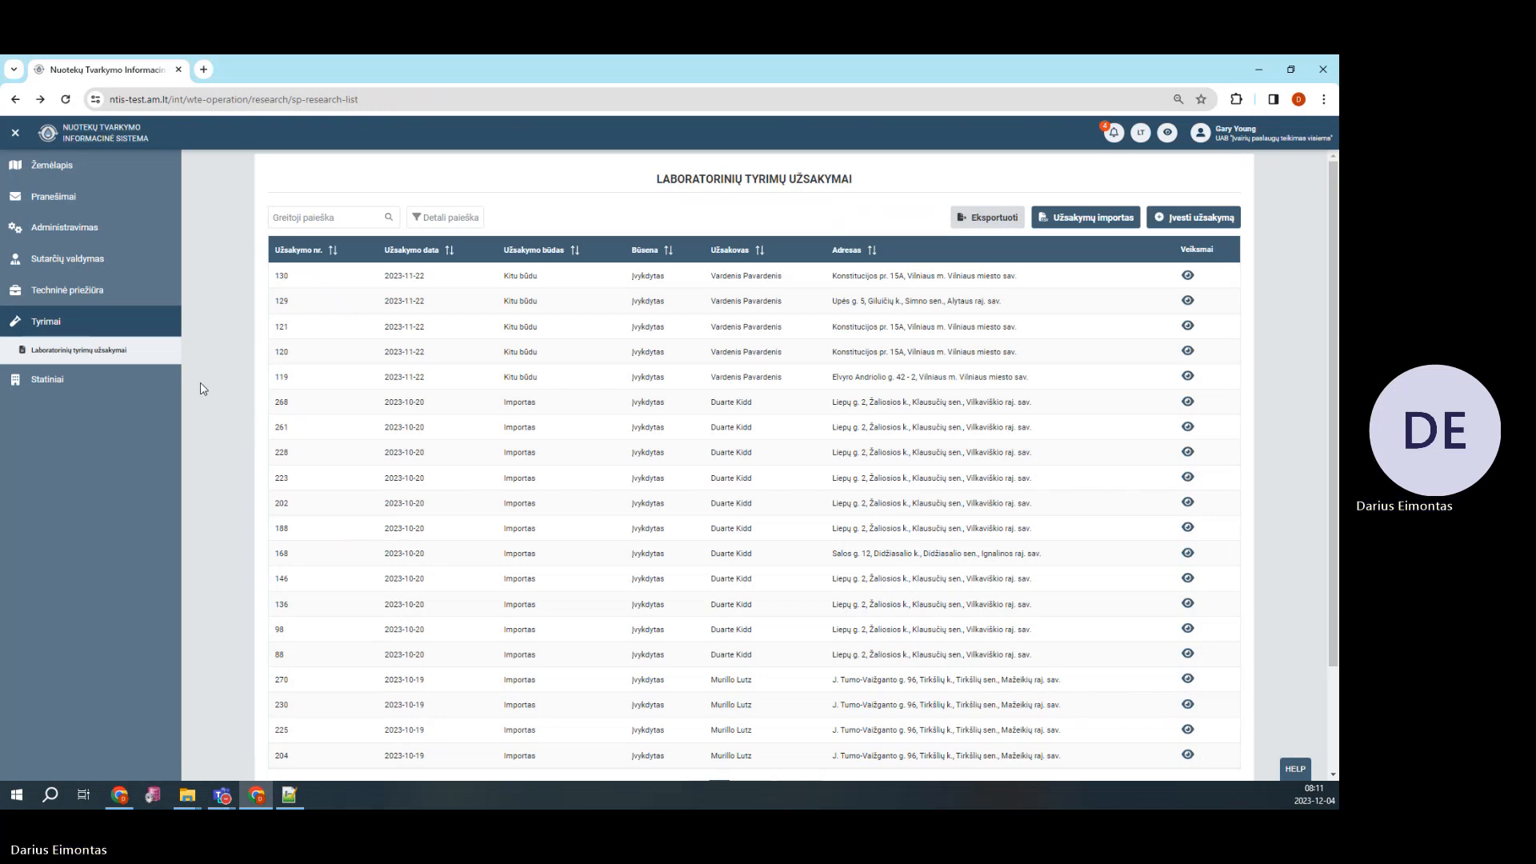
# Go to Užsakymų importas from the Techninės priežiūros paslaugos užsakymai list under Techninė priežiūra
pyautogui.click(97, 297)
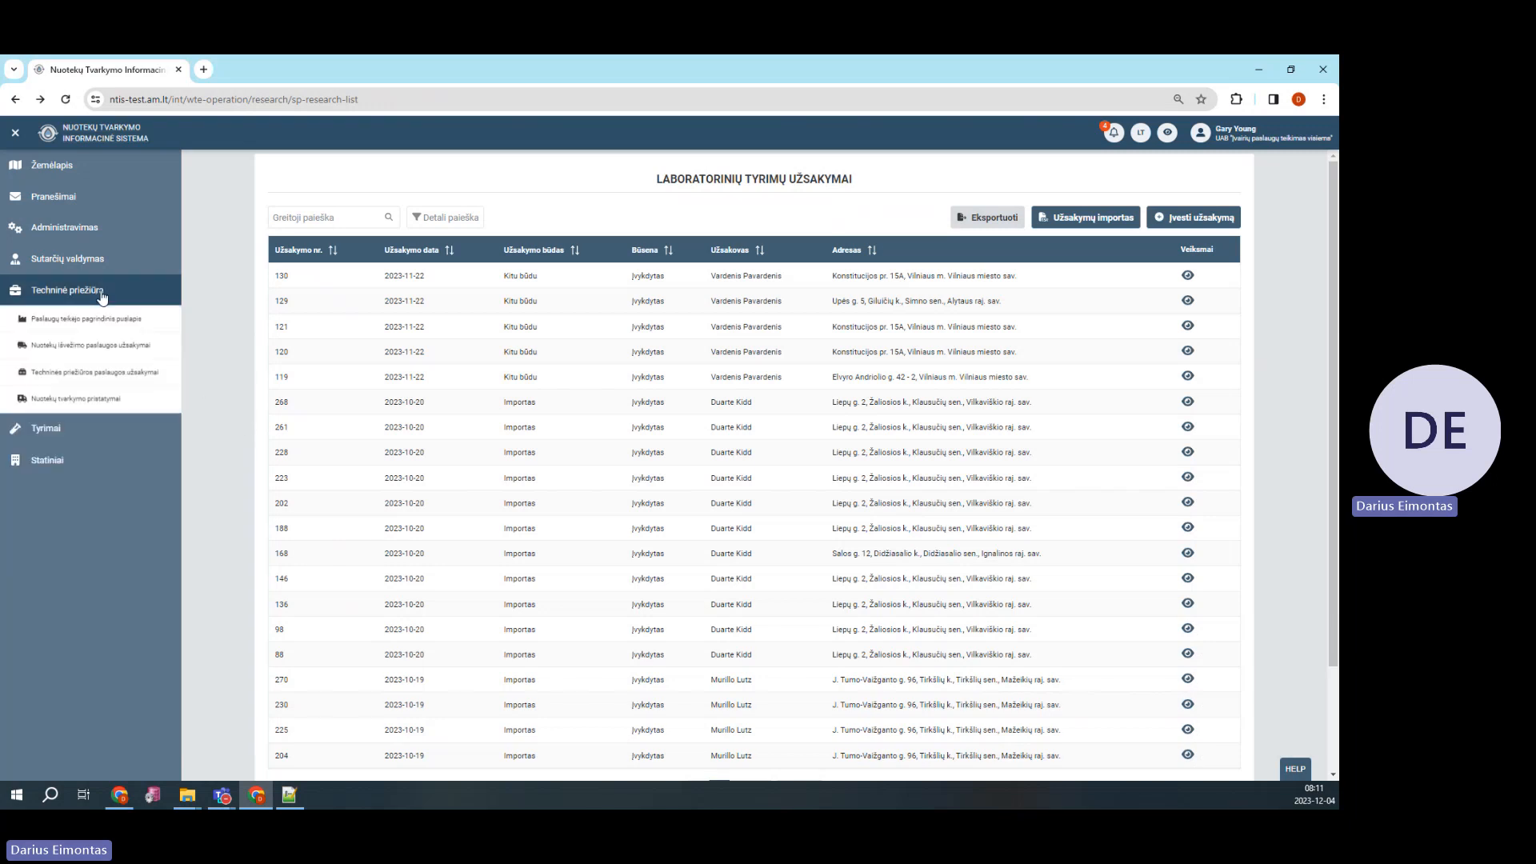
pyautogui.click(122, 376)
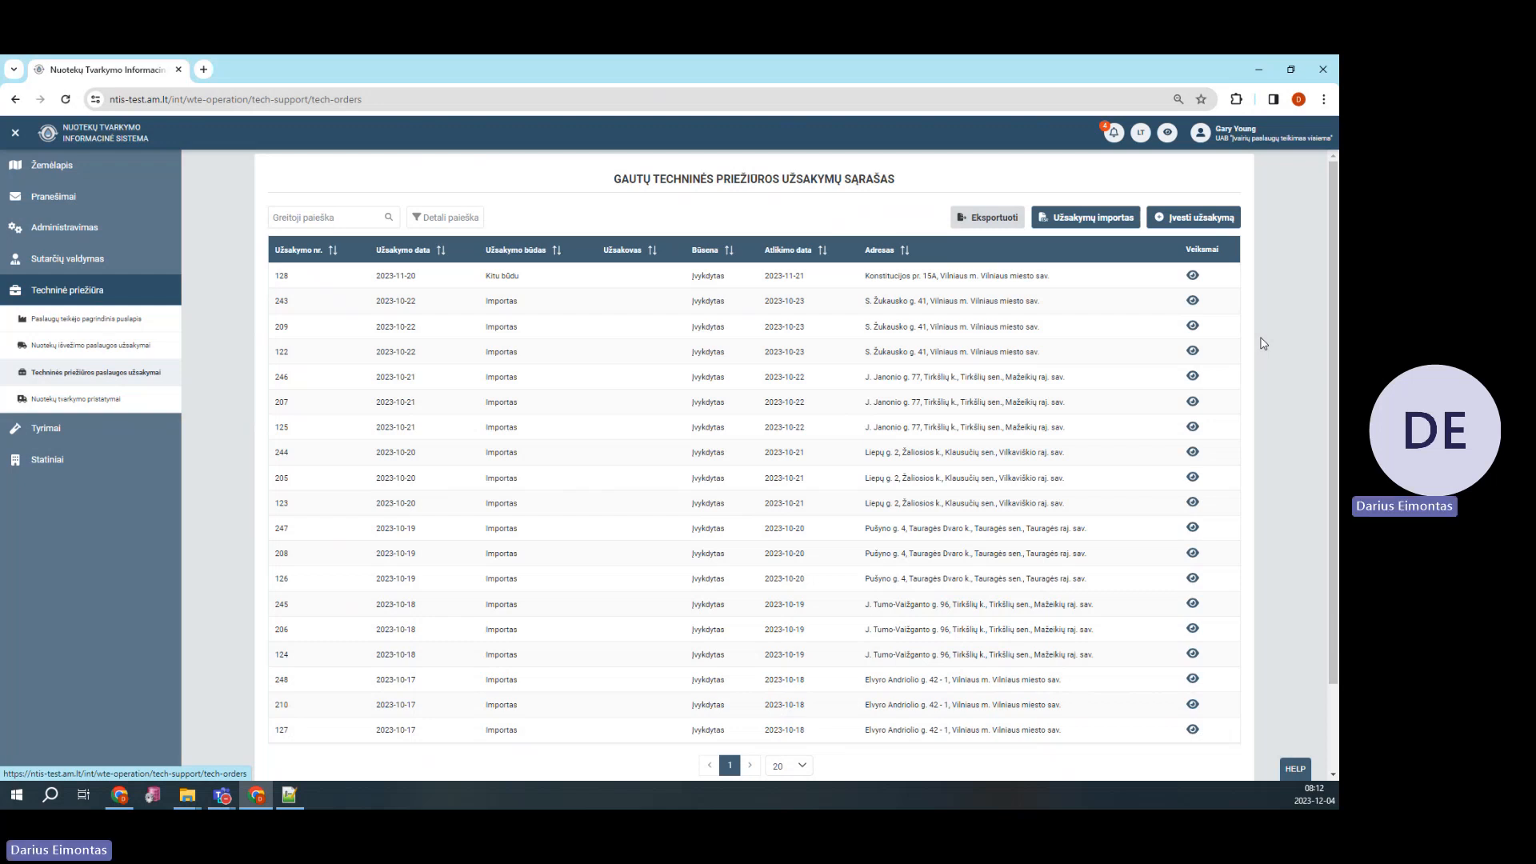
pyautogui.click(1109, 225)
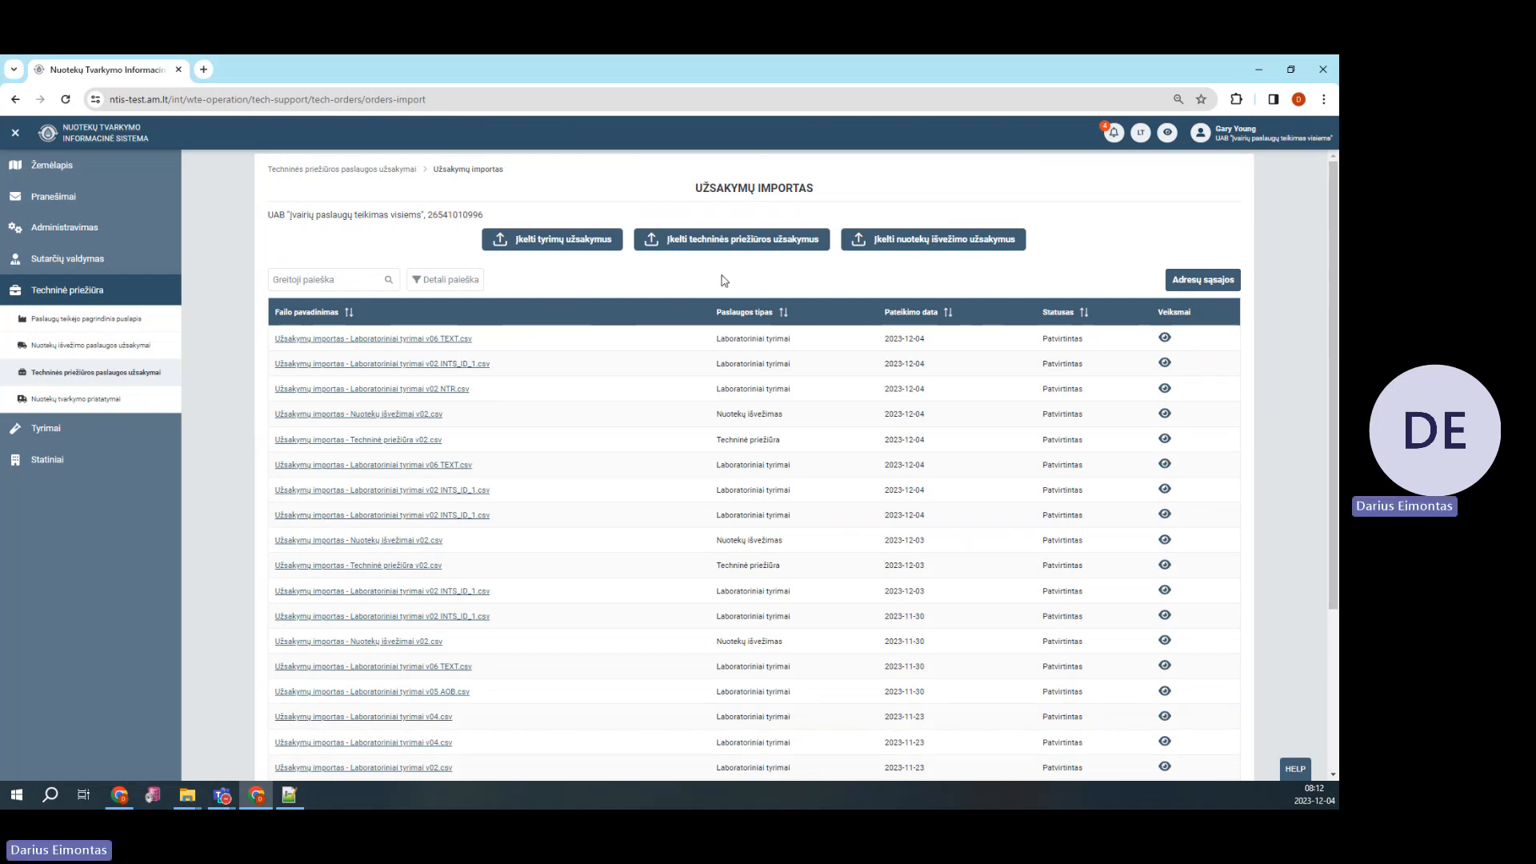
# Upload 'Užsakymų importas - Techninė priežiūra v02.csv' as maintenance orders and open its imported data
pyautogui.click(729, 242)
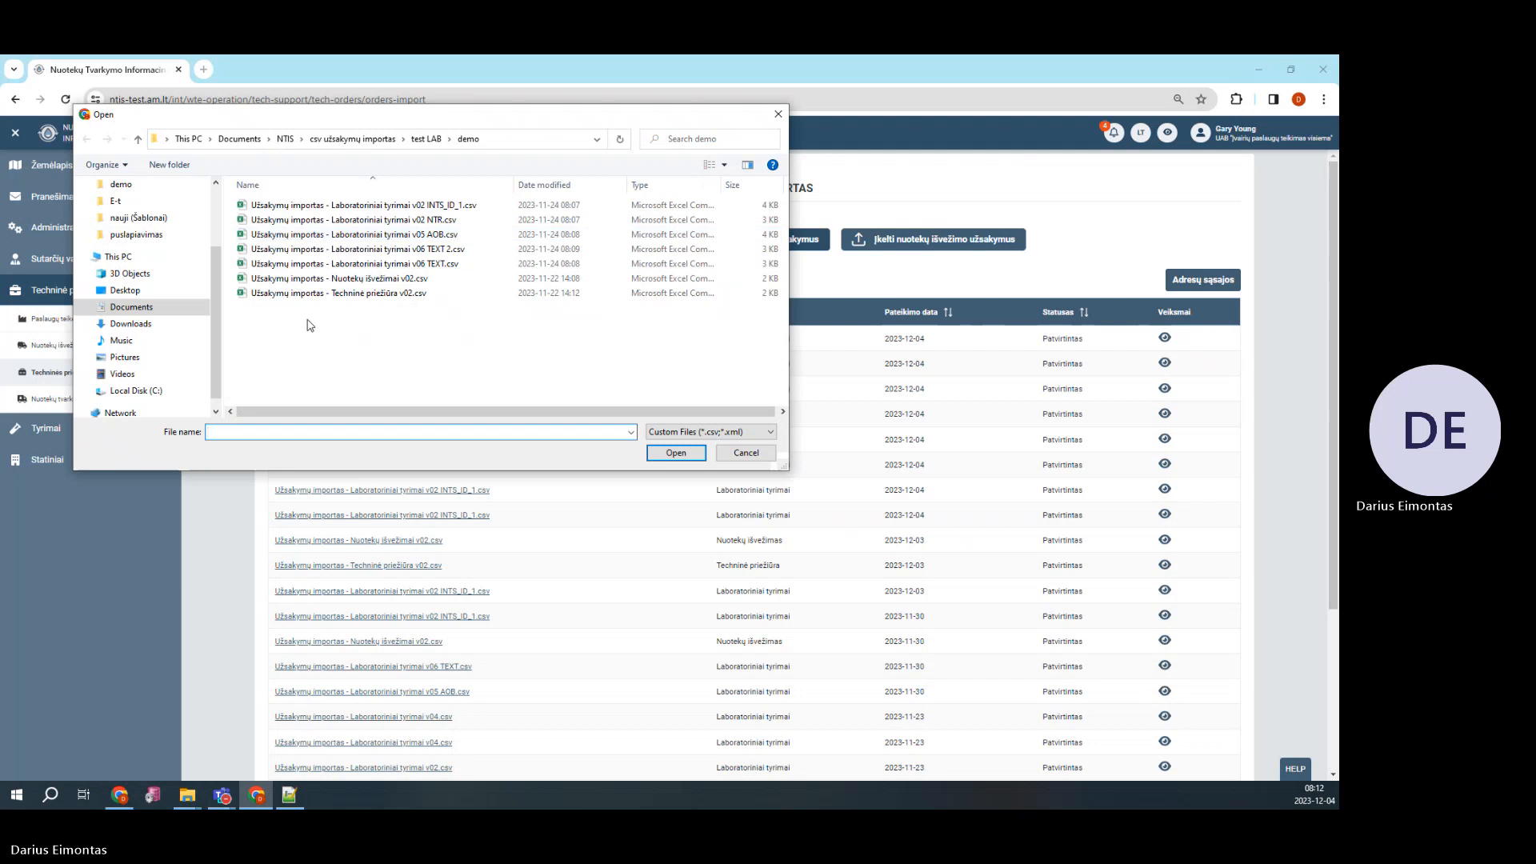
pyautogui.doubleClick(324, 294)
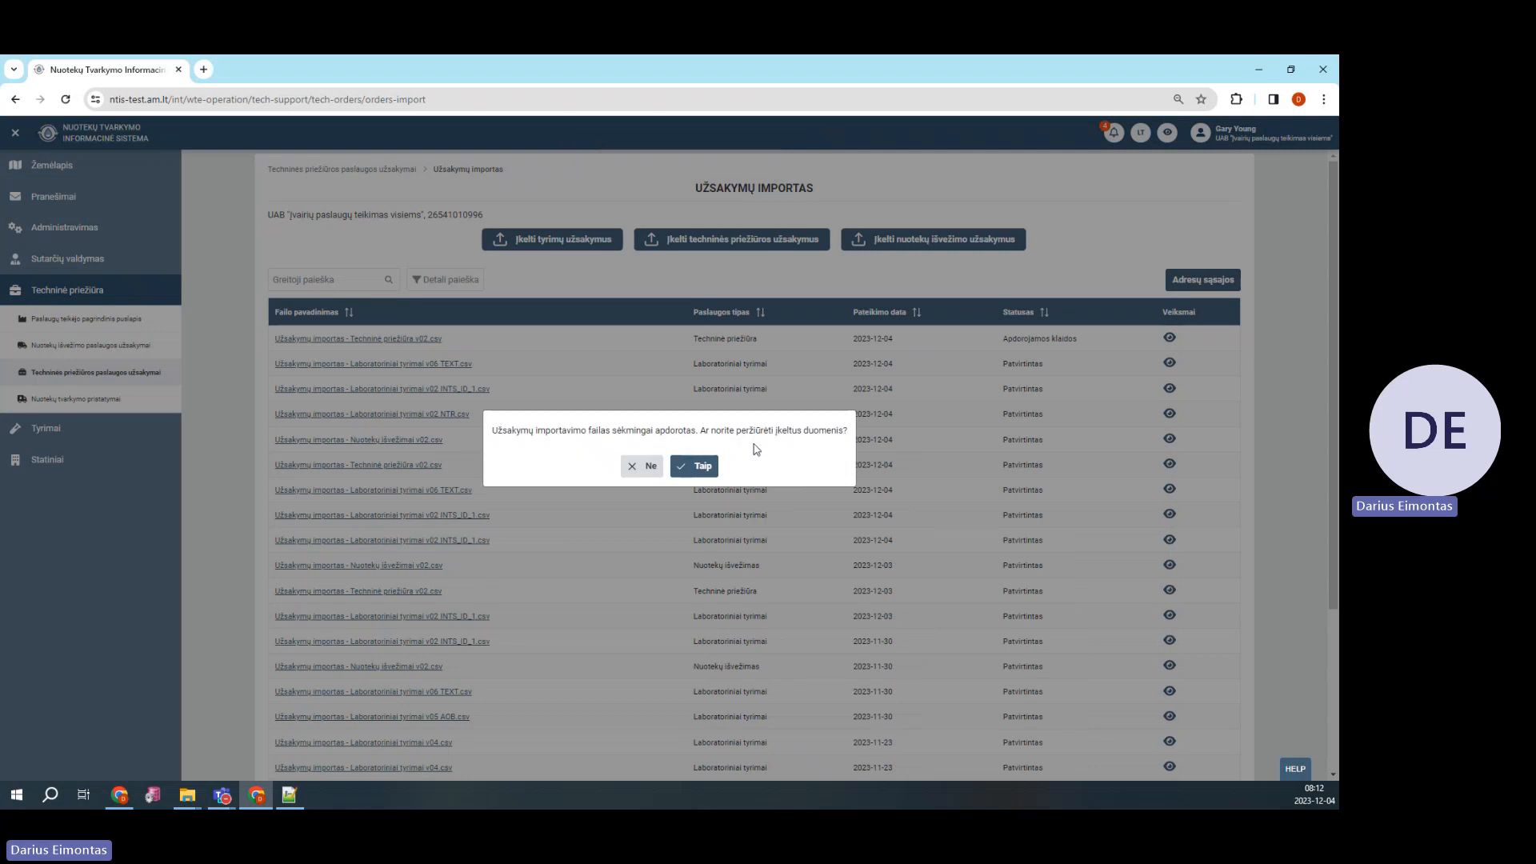
pyautogui.click(697, 471)
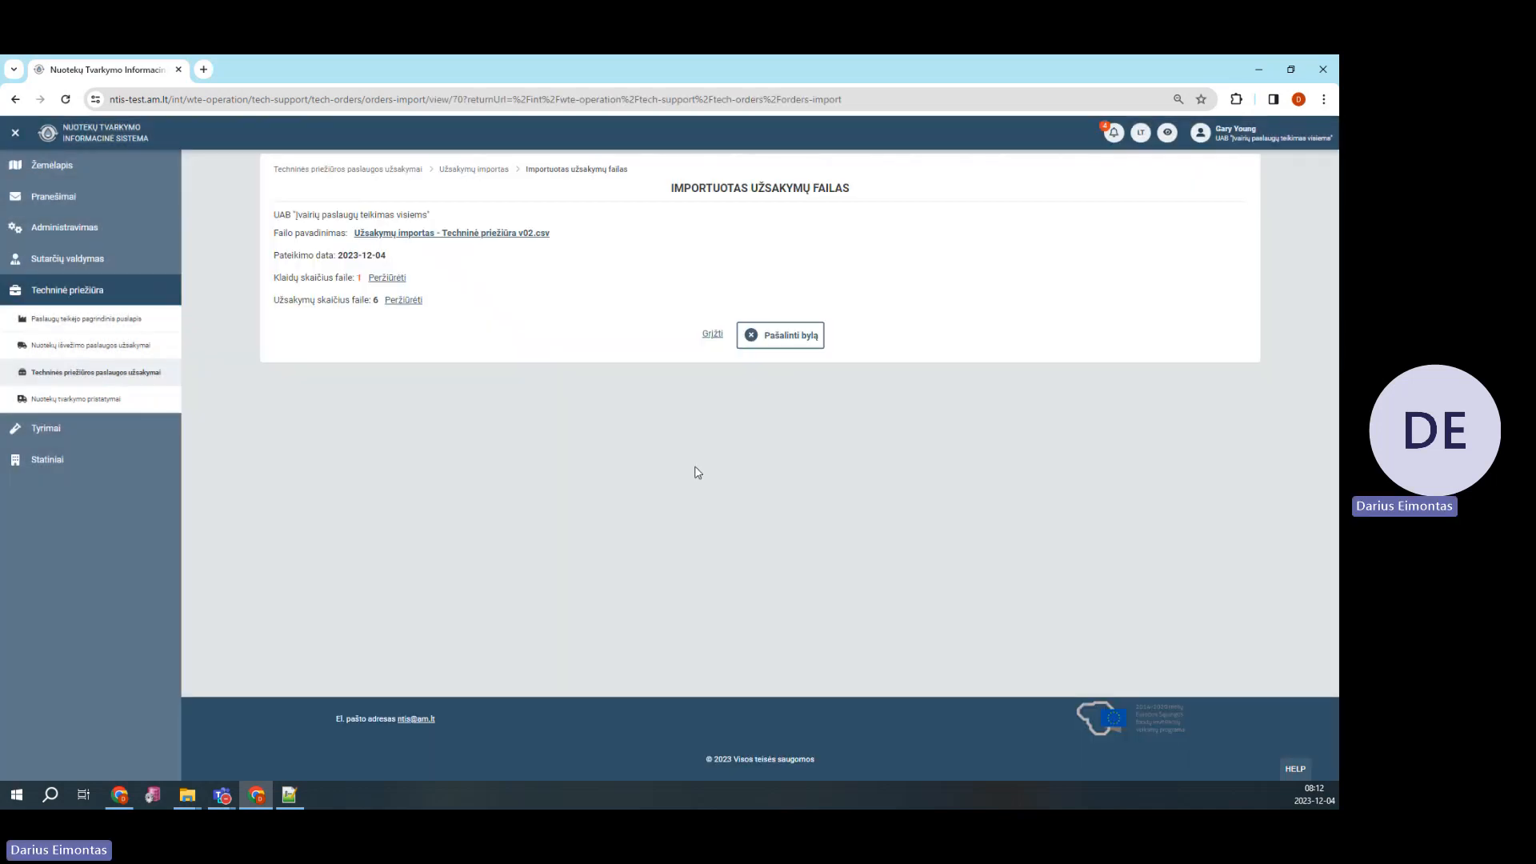
# Review the file's error and six orders, then assign Nuotekų rezervuaras 697181 to row 7
pyautogui.click(400, 282)
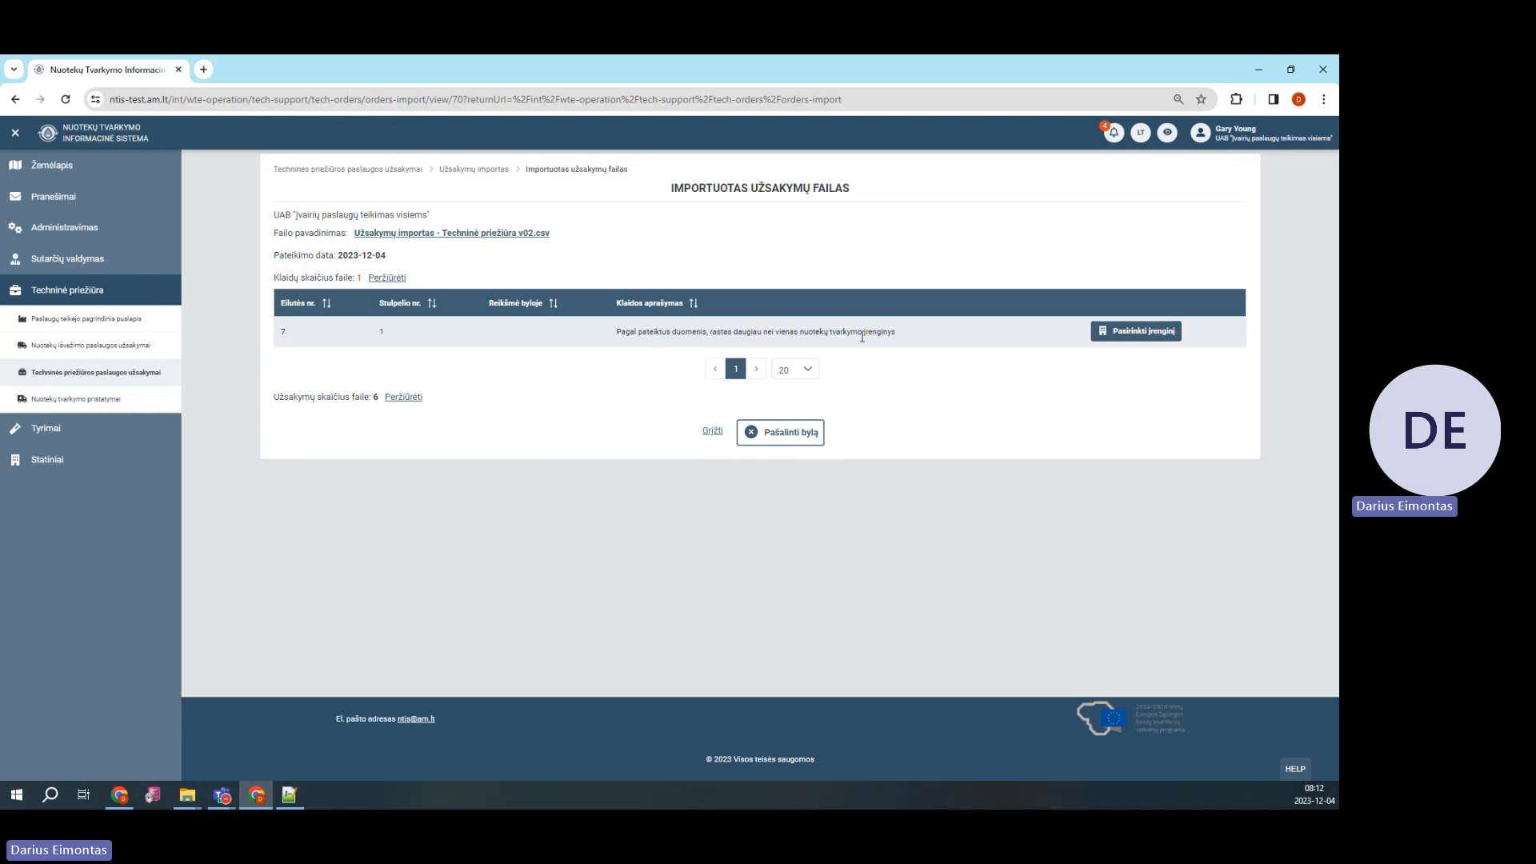
pyautogui.click(402, 397)
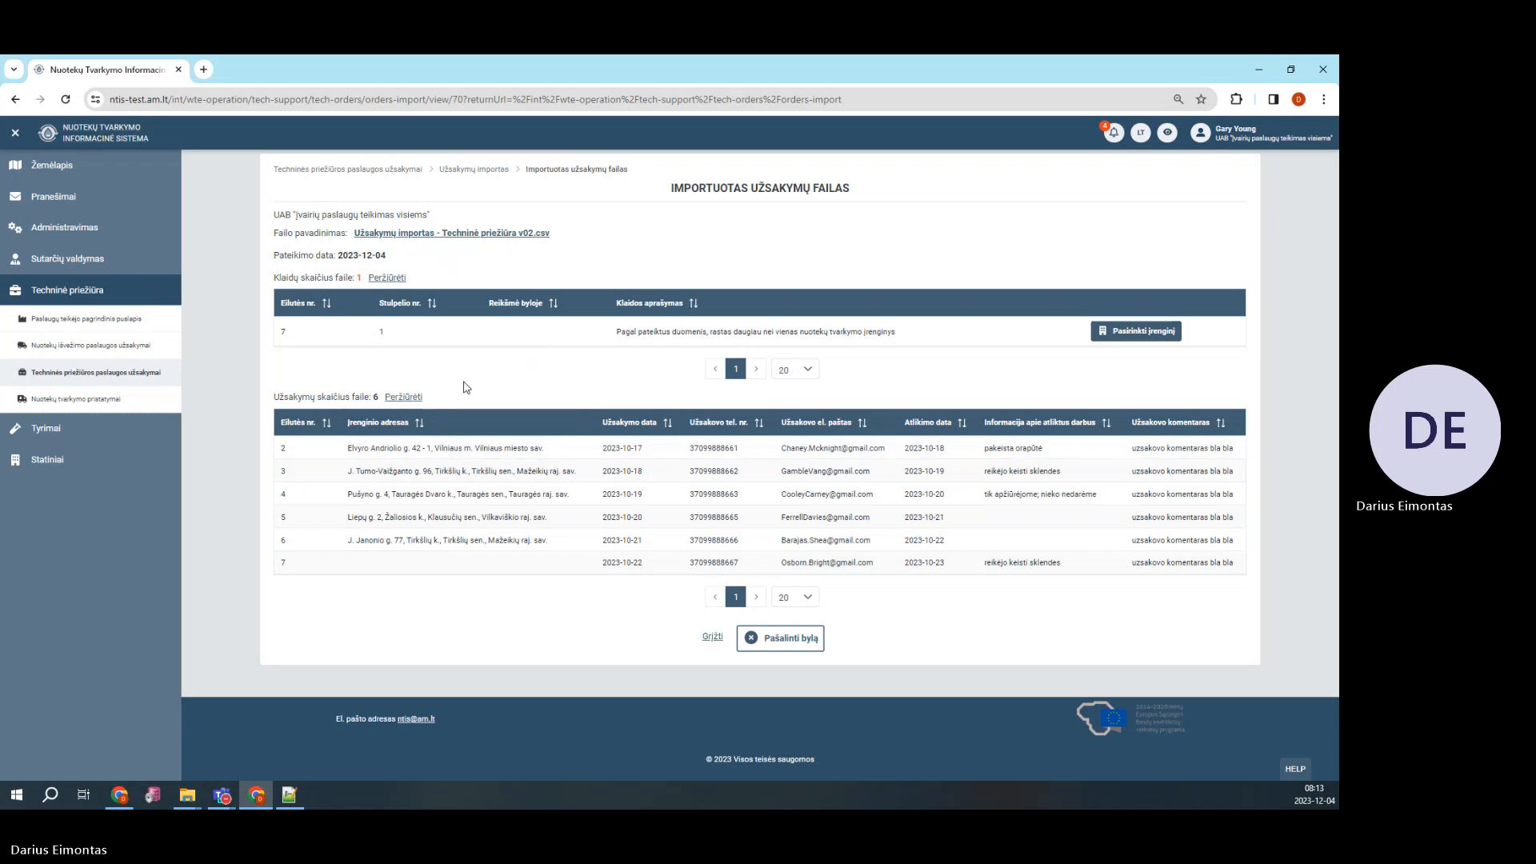
pyautogui.click(410, 397)
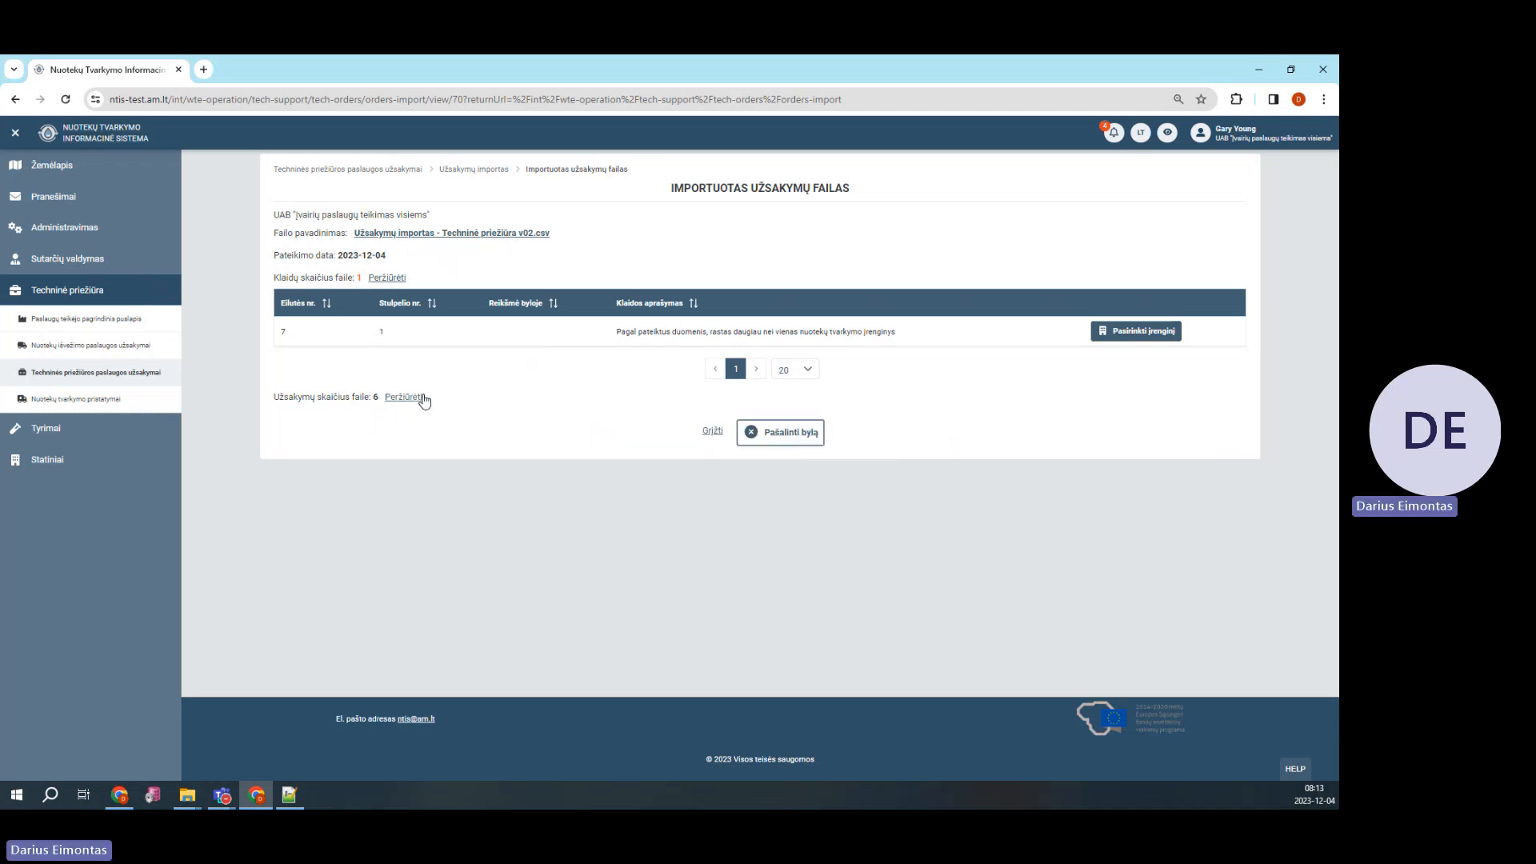
pyautogui.click(1142, 333)
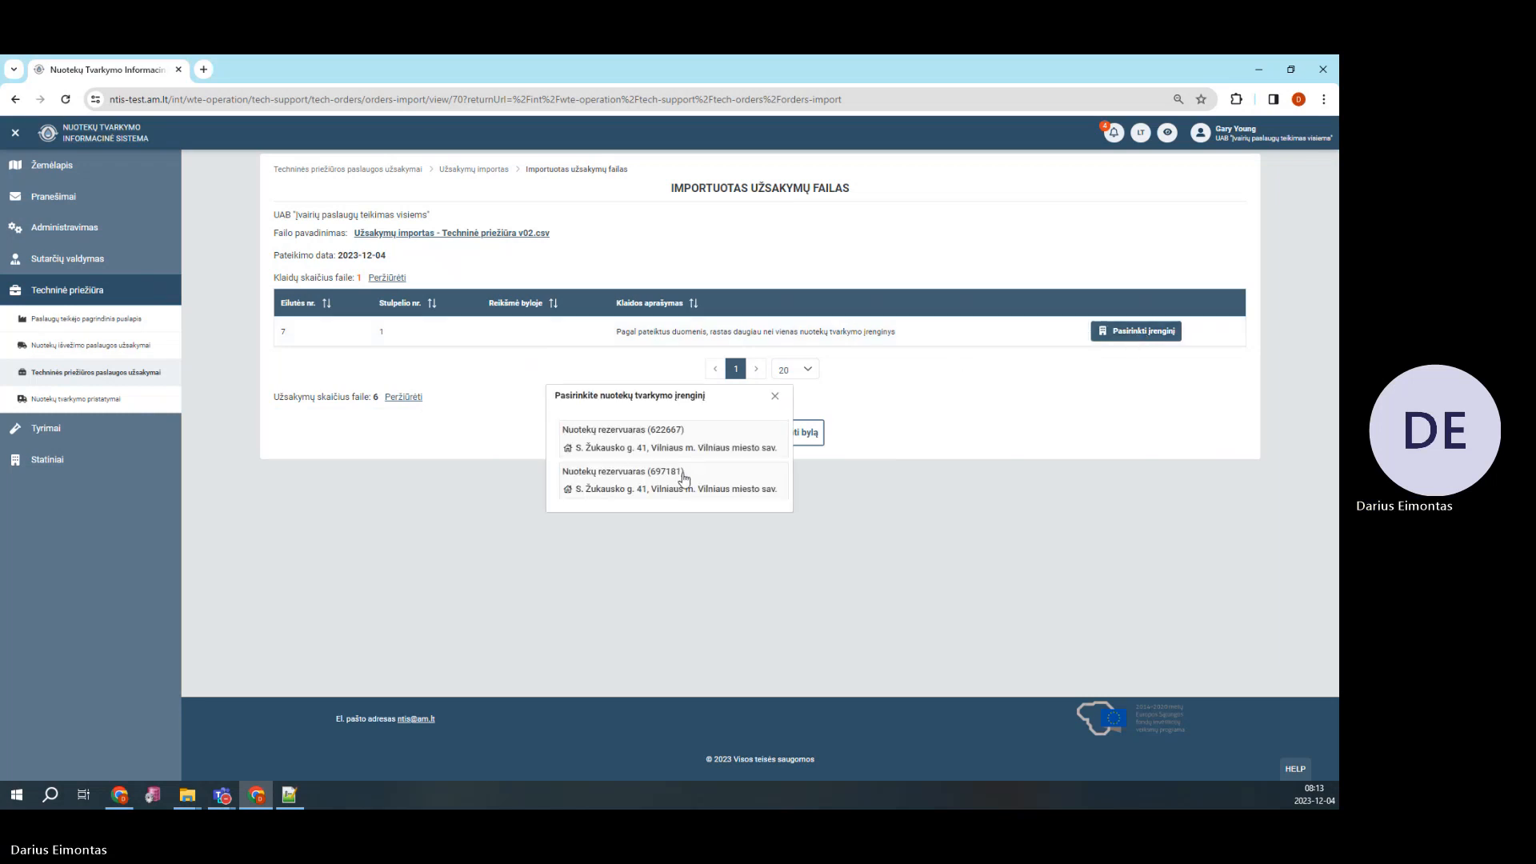
pyautogui.click(687, 486)
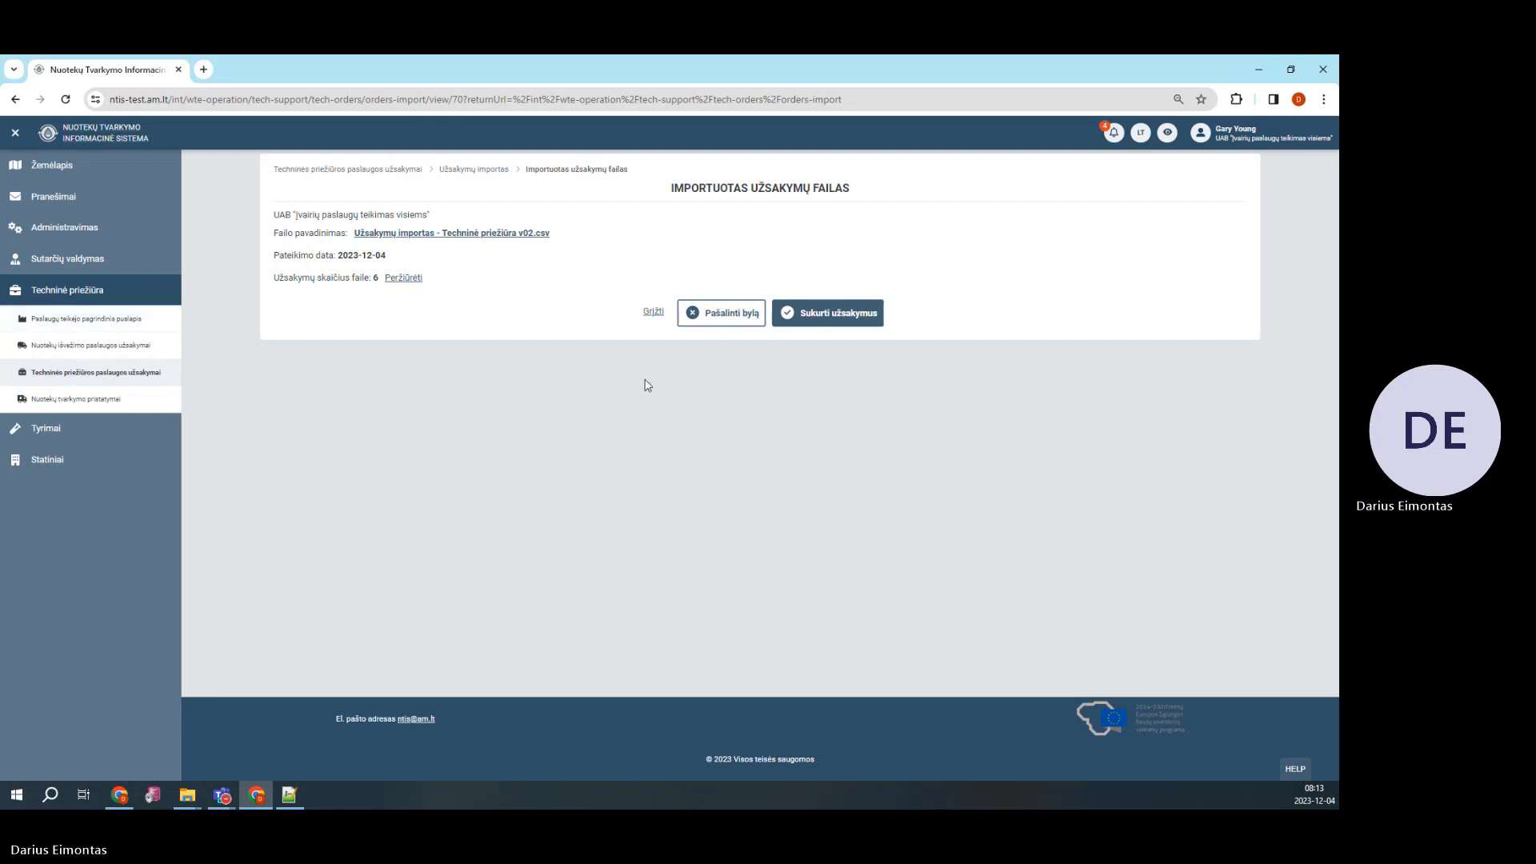
# Create and confirm the maintenance orders, verifying the file's Techninė priežiūra type and Patvirtintas status
pyautogui.click(835, 316)
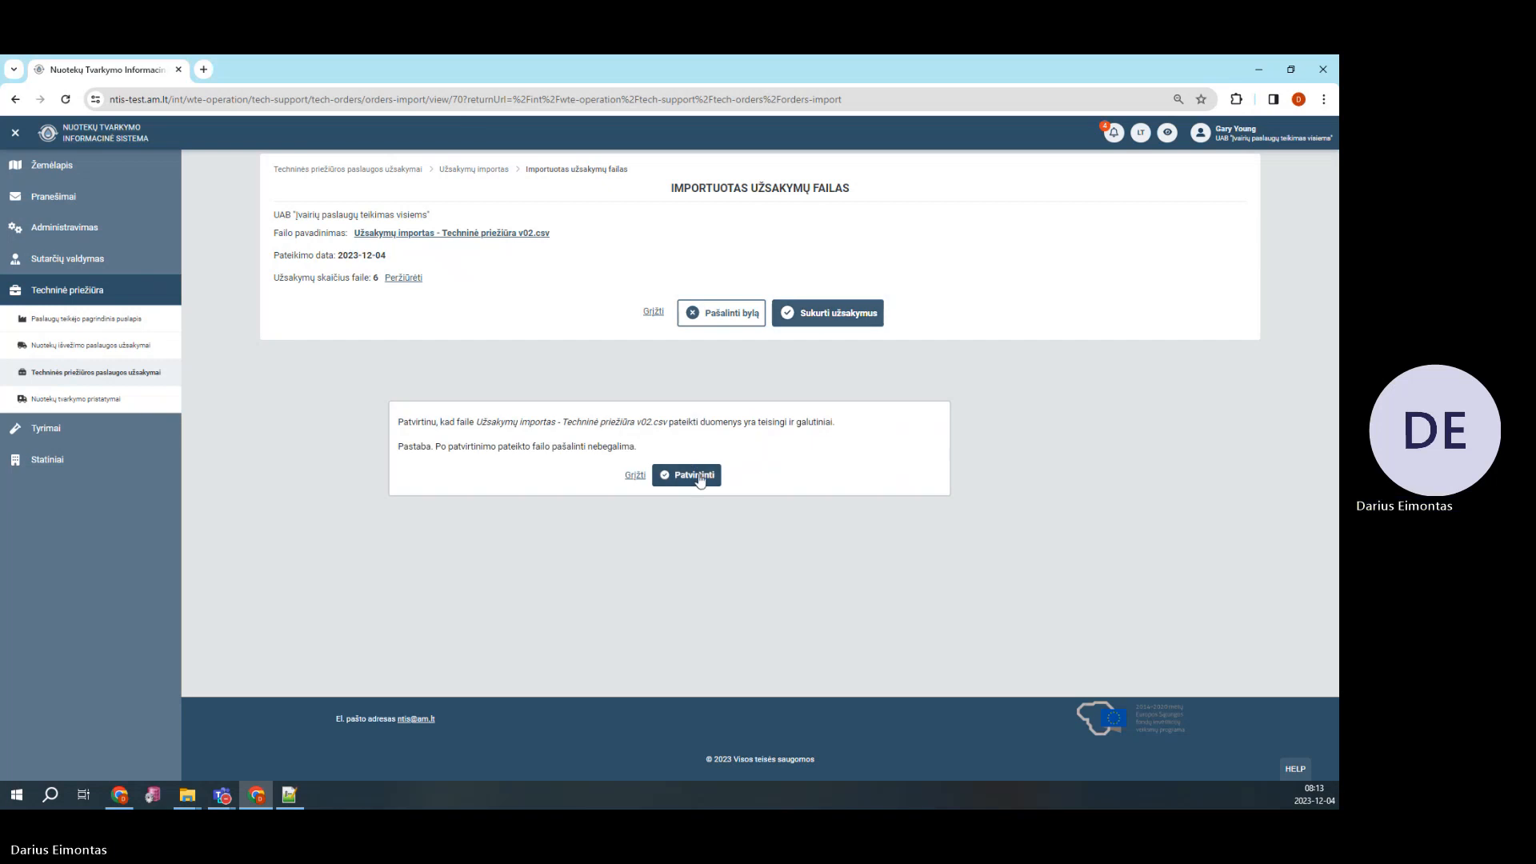
pyautogui.click(696, 468)
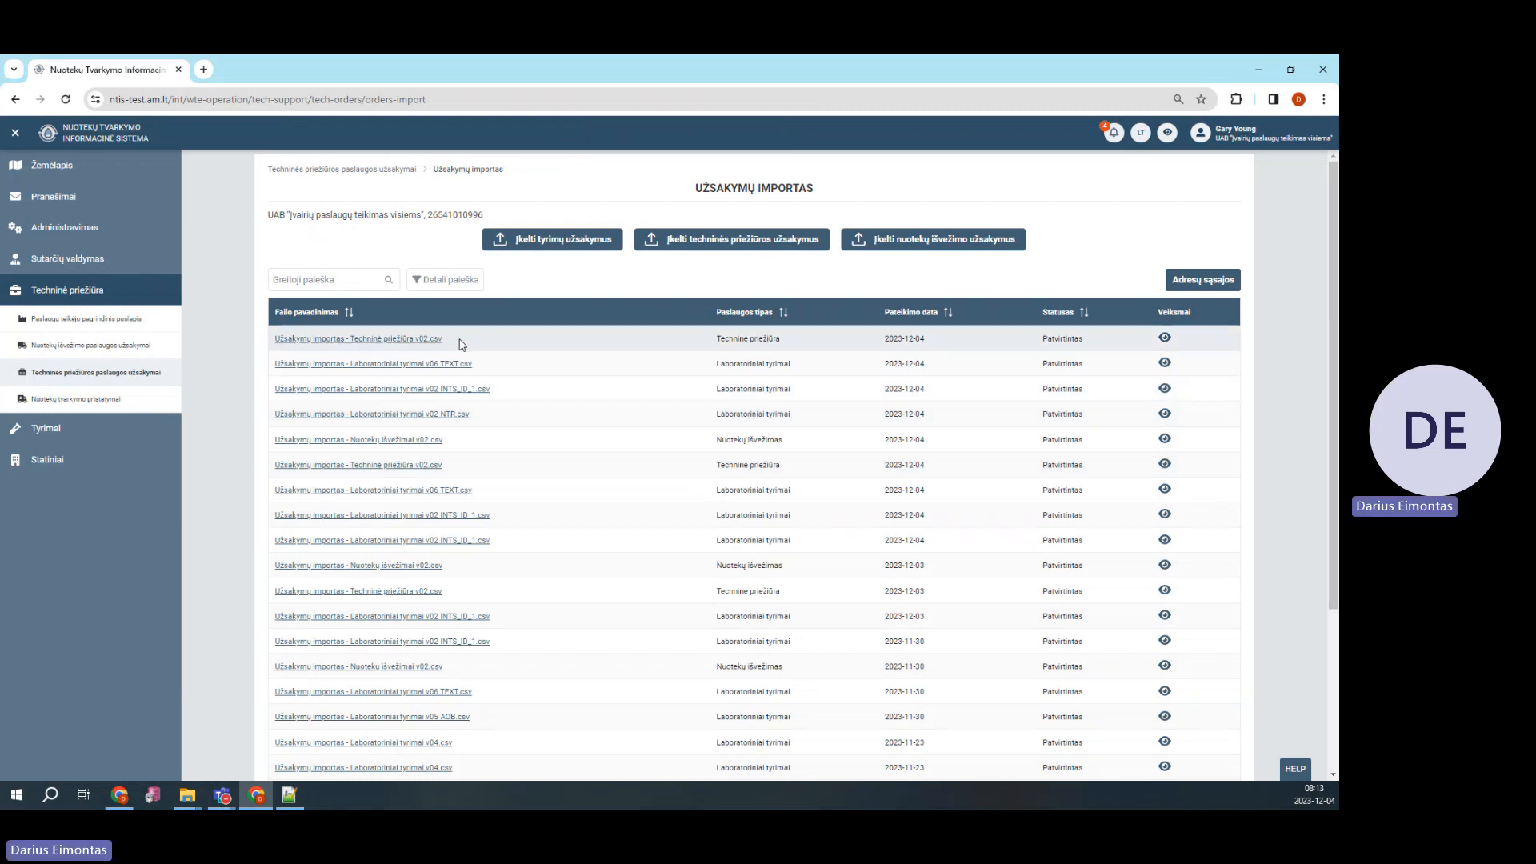
pyautogui.moveTo(706, 342); pyautogui.dragTo(791, 338)
pyautogui.doubleClick(1065, 337)
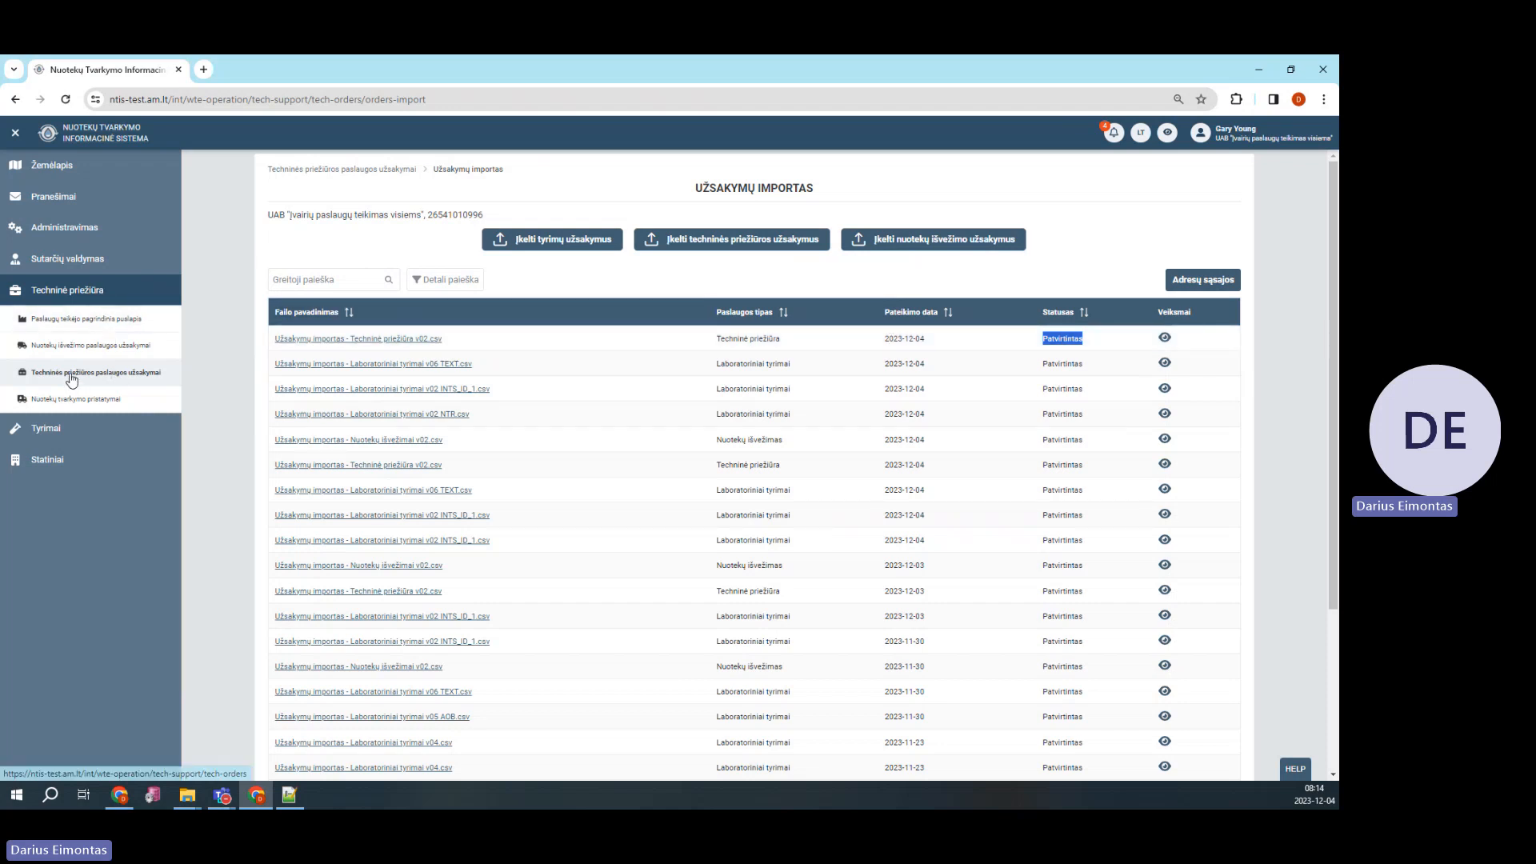
# Sort maintenance orders by Užsakymo nr., expand all sections of order 283, then go back
pyautogui.click(122, 379)
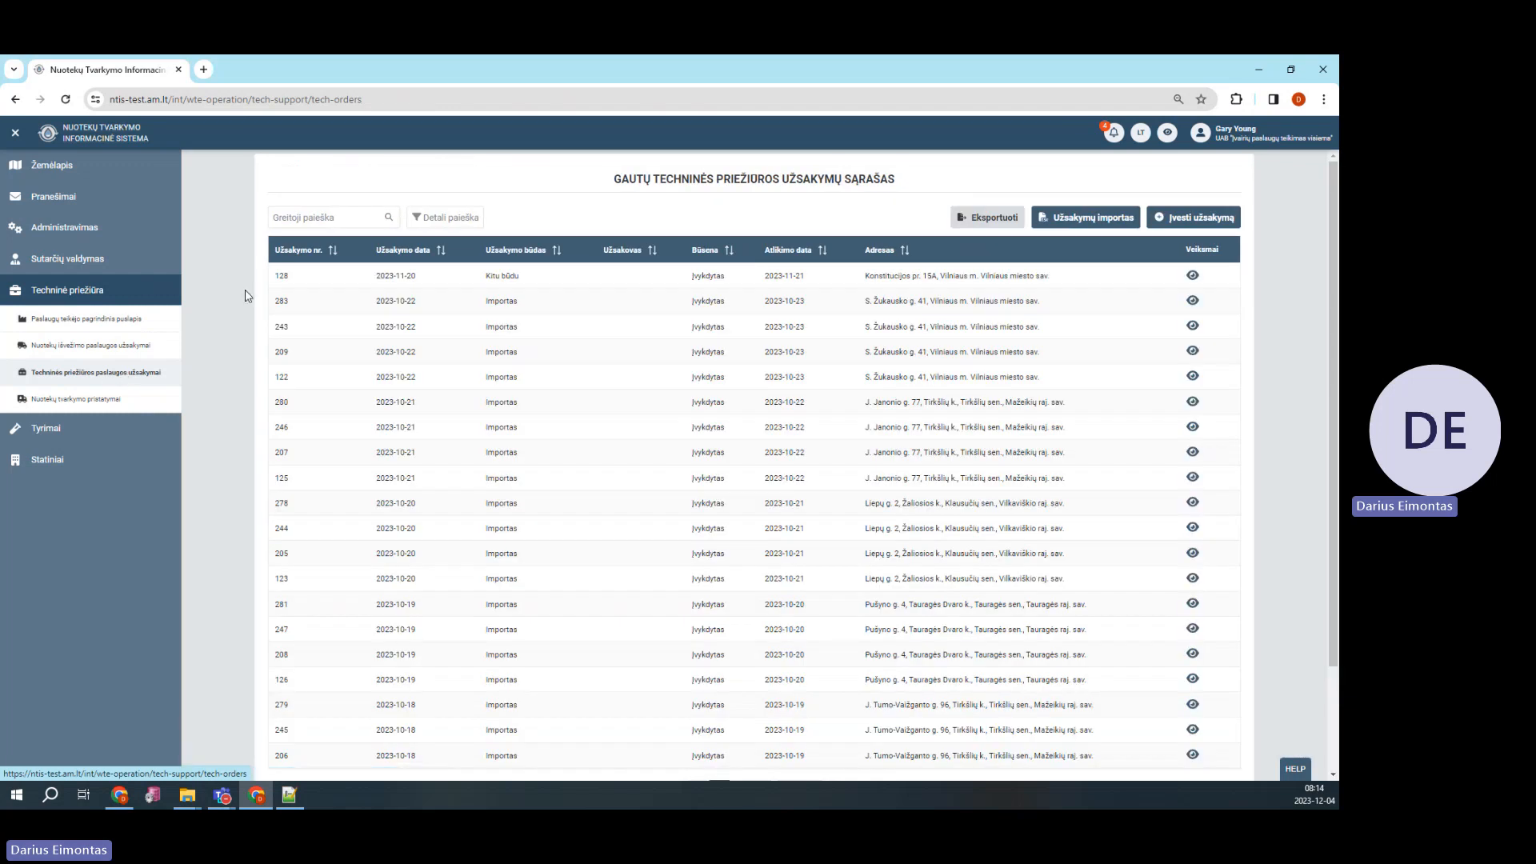
pyautogui.click(321, 253)
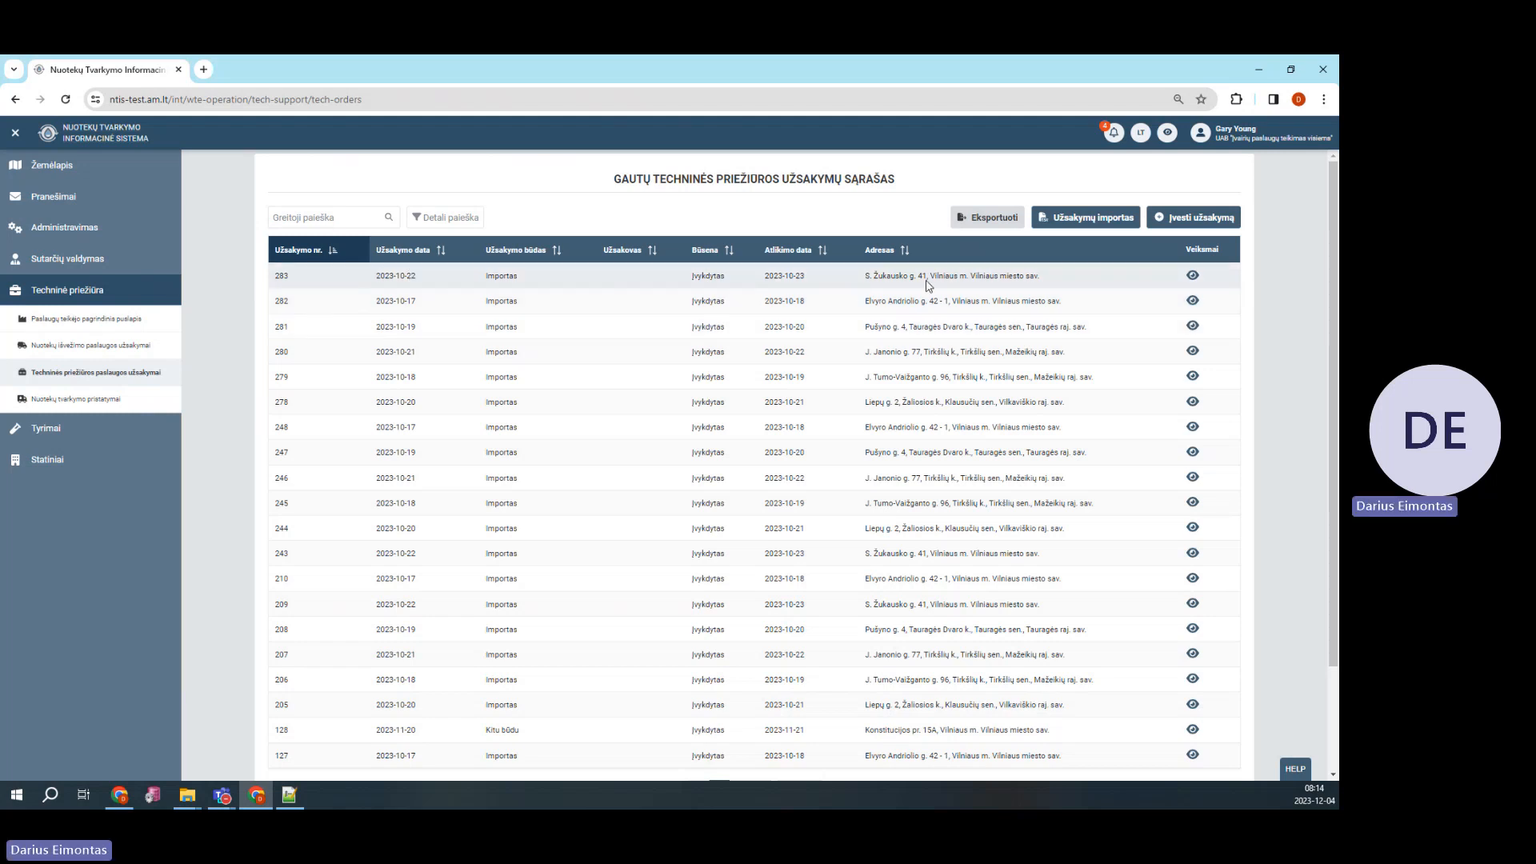
pyautogui.click(1193, 277)
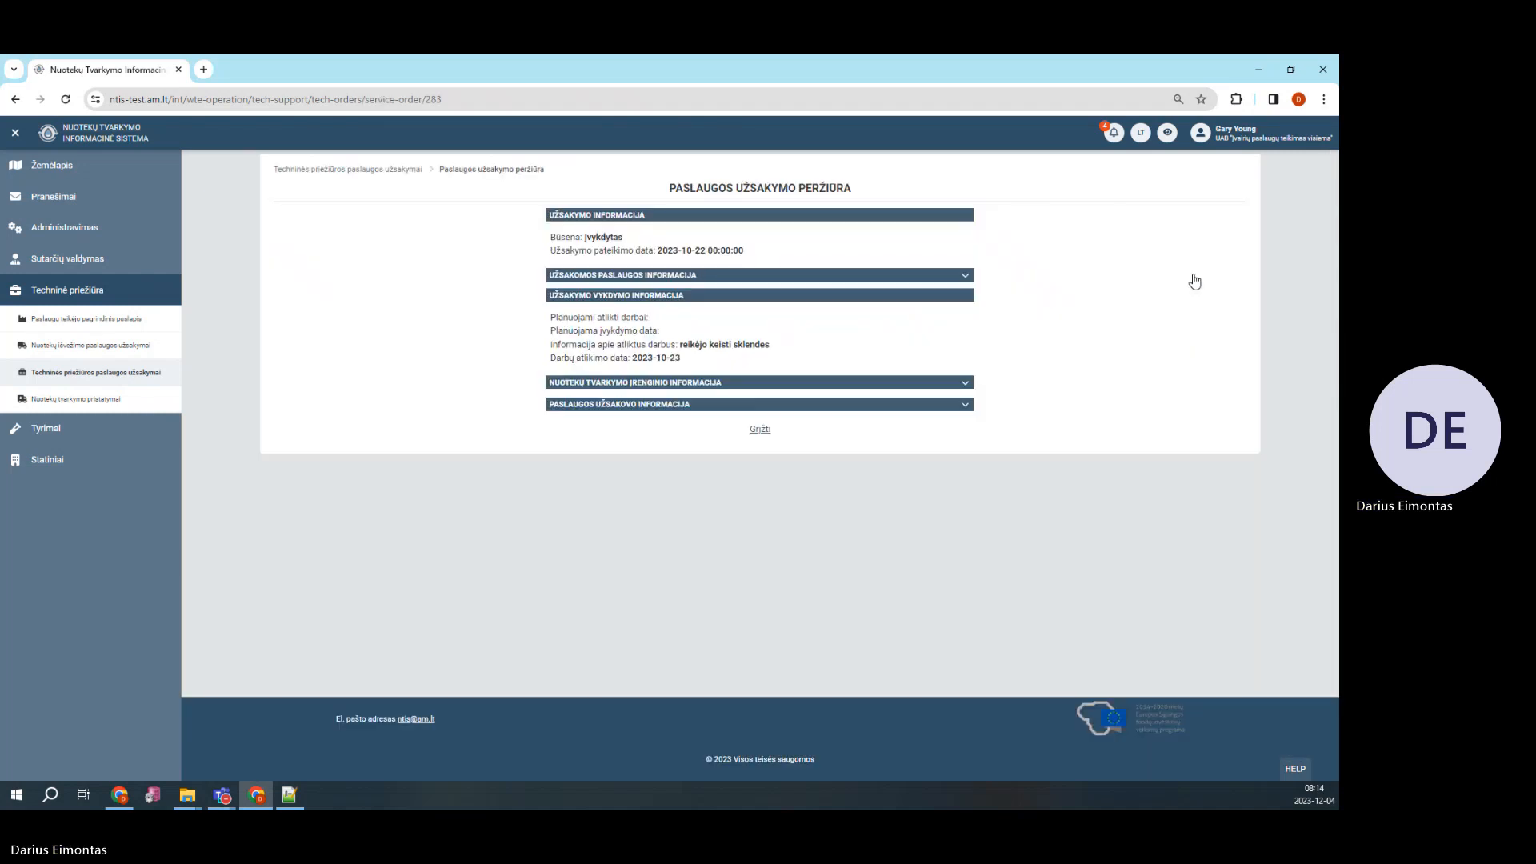
pyautogui.click(965, 275)
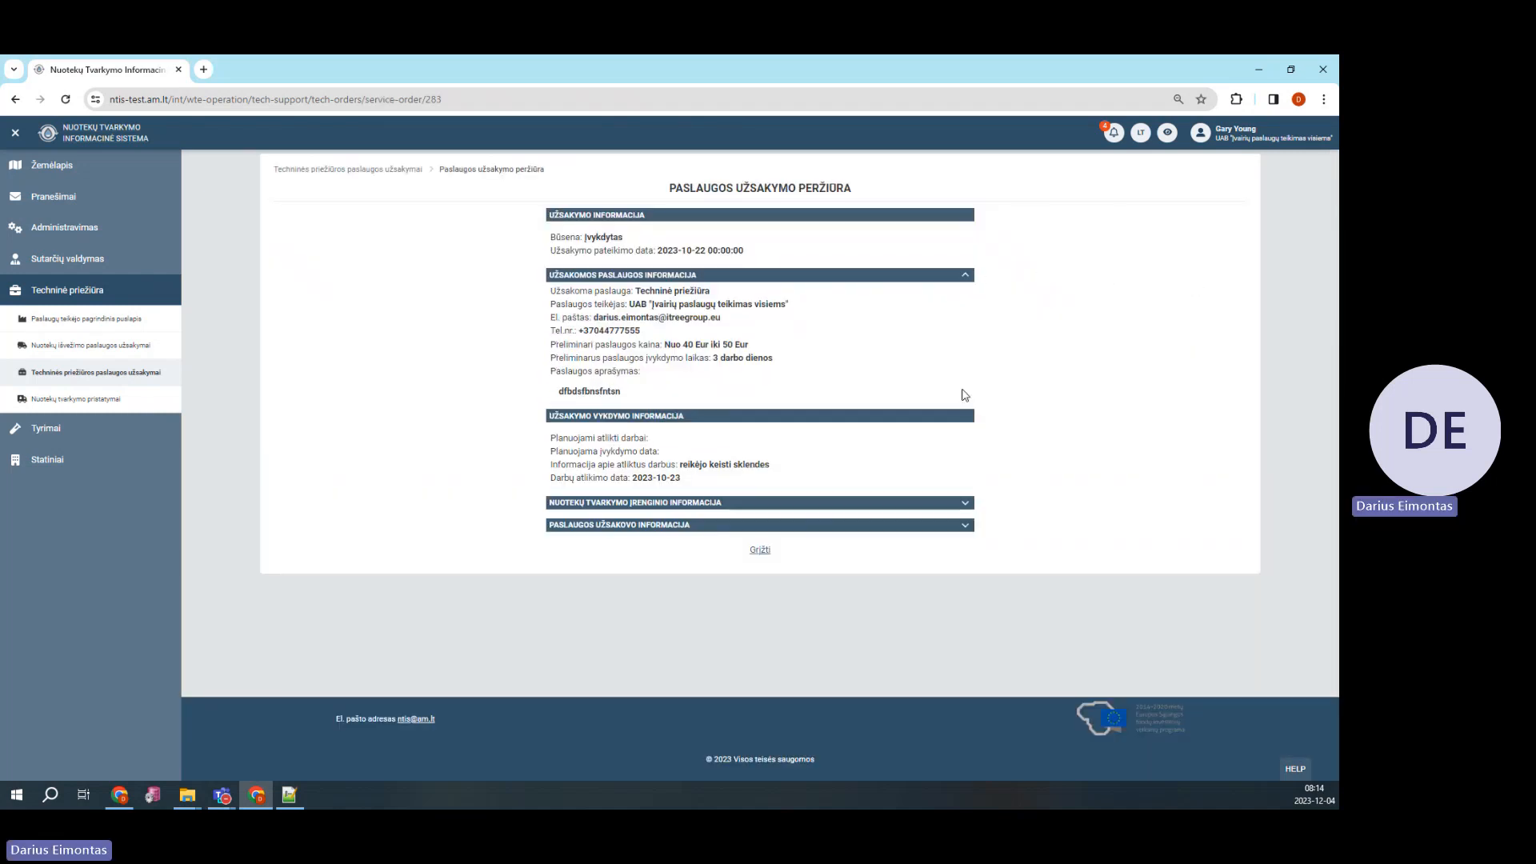
pyautogui.click(966, 504)
pyautogui.click(967, 592)
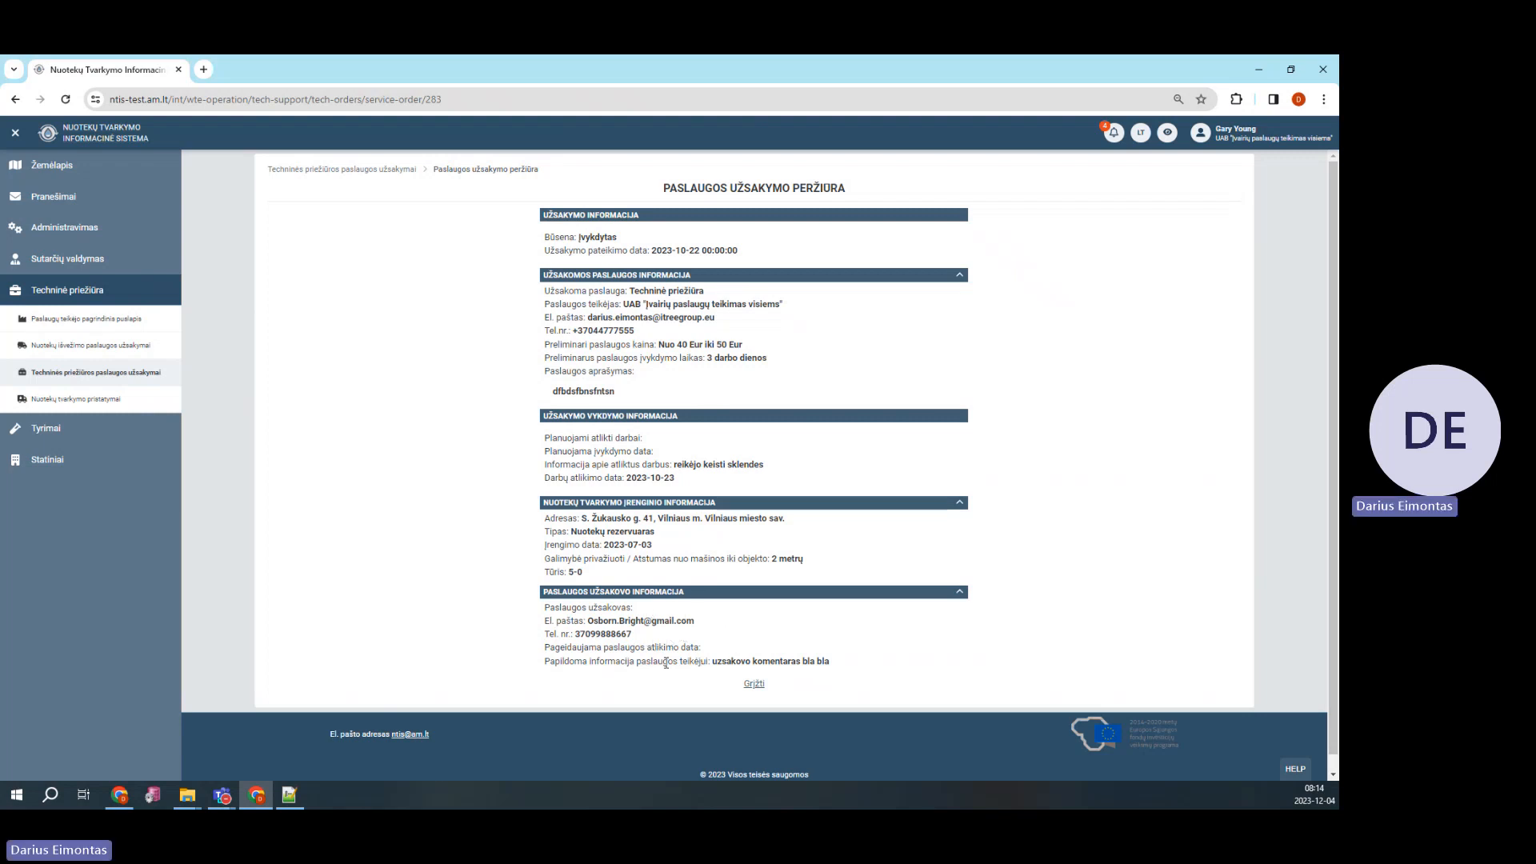
pyautogui.click(754, 684)
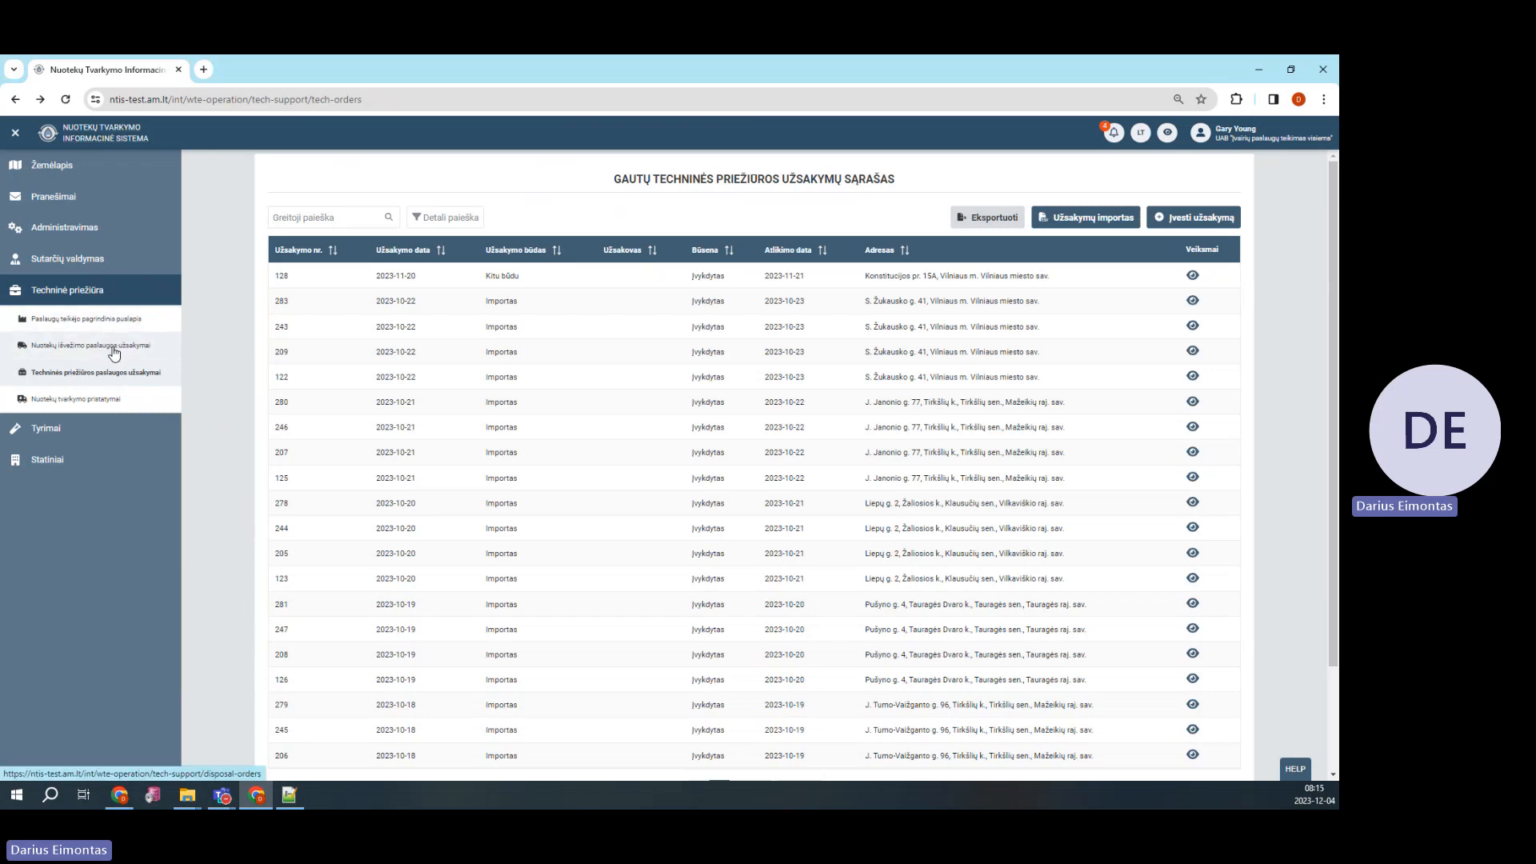
# Go to Užsakymų importas from the Nuotekų išvežimo paslaugos užsakymai list
pyautogui.click(84, 350)
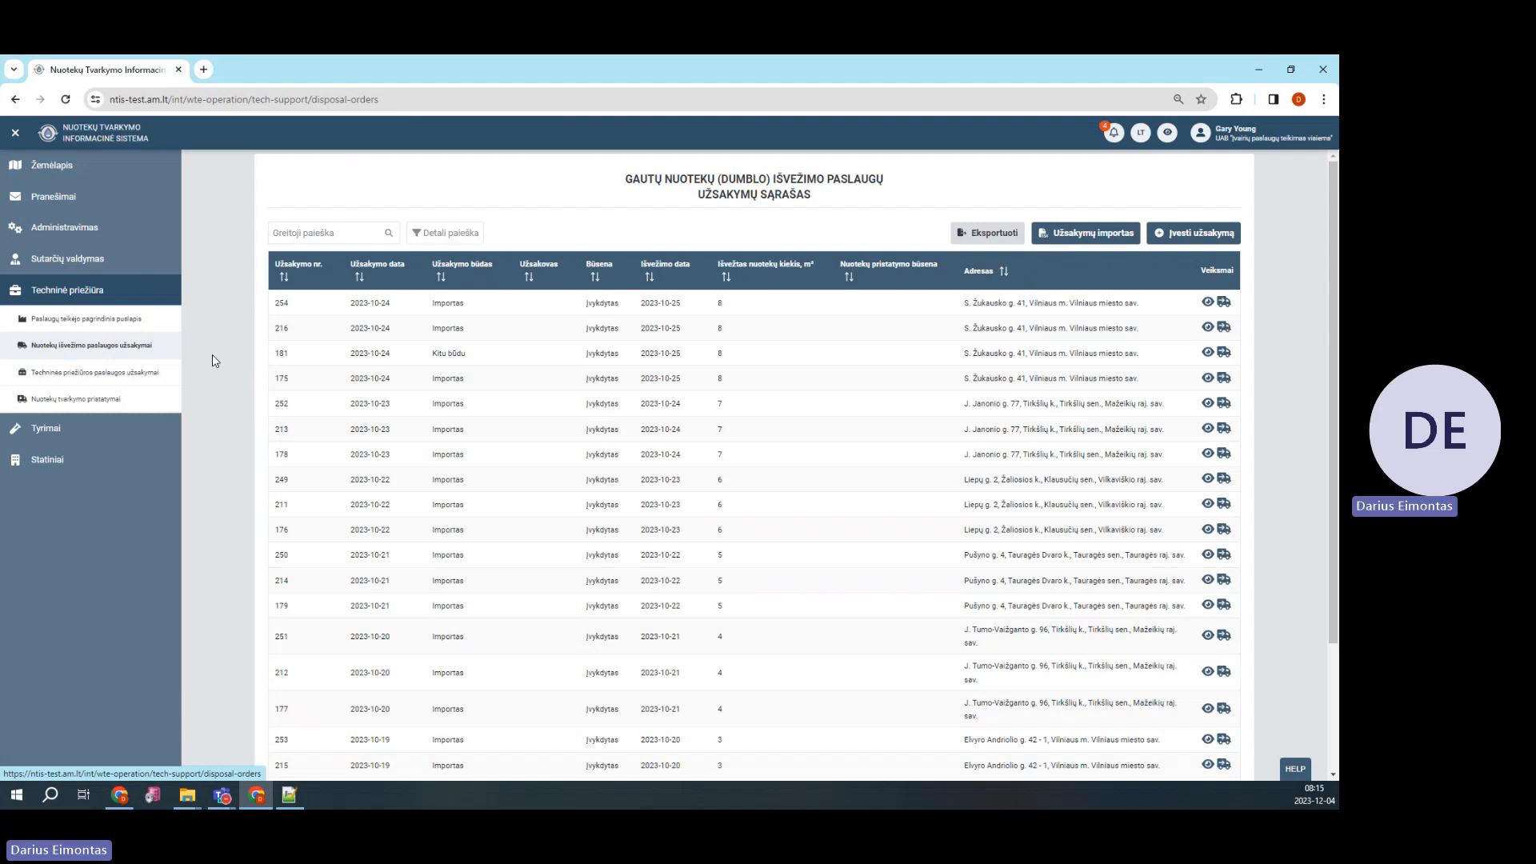
pyautogui.click(1104, 240)
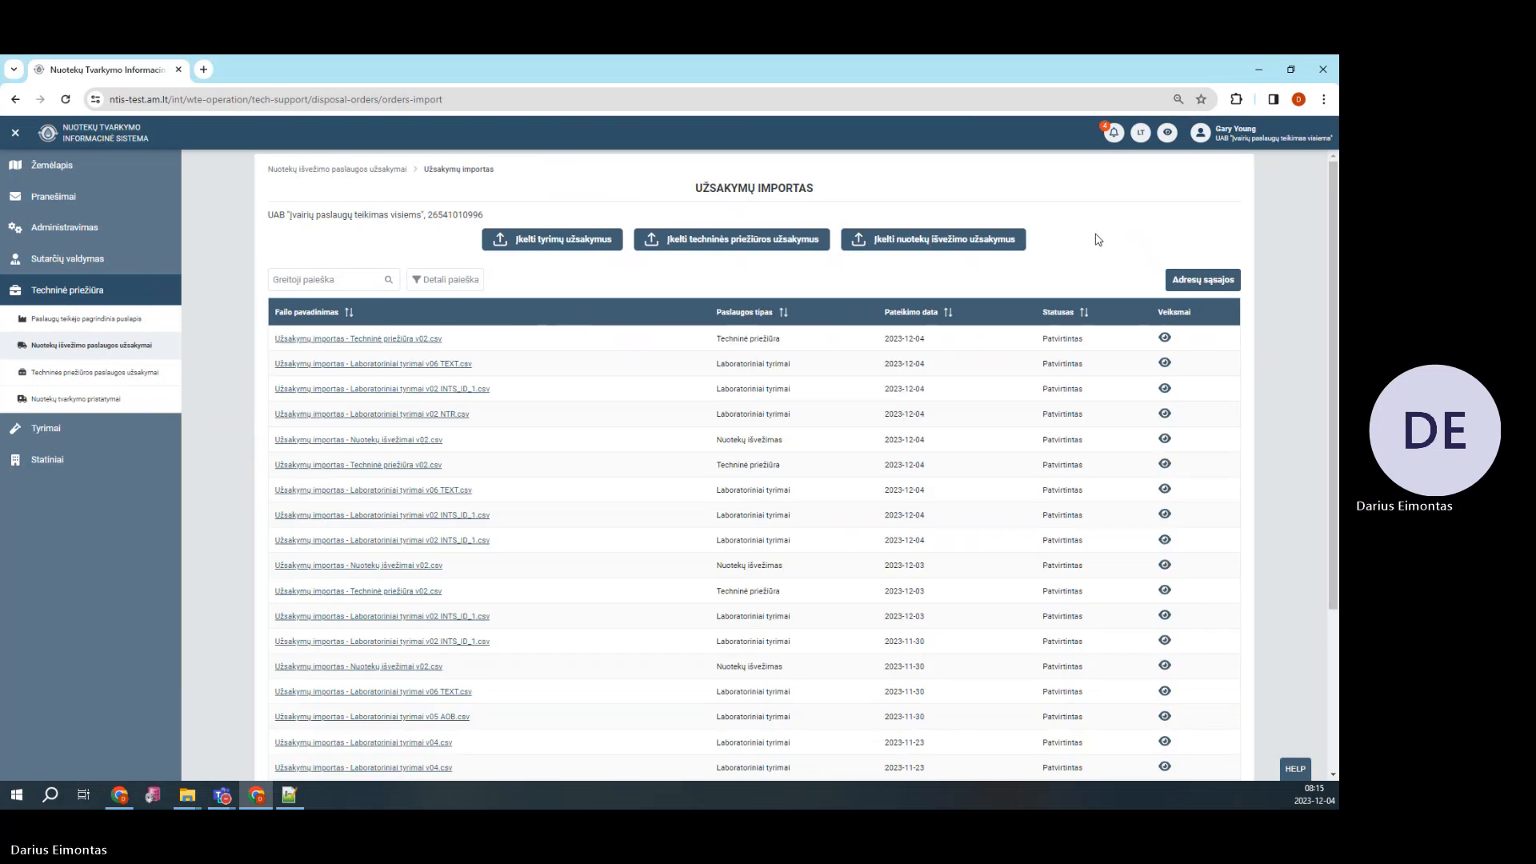
# Upload 'Užsakymų importas - Nuotekų išvežimai v02.csv' as disposal orders and open its imported data
pyautogui.click(961, 246)
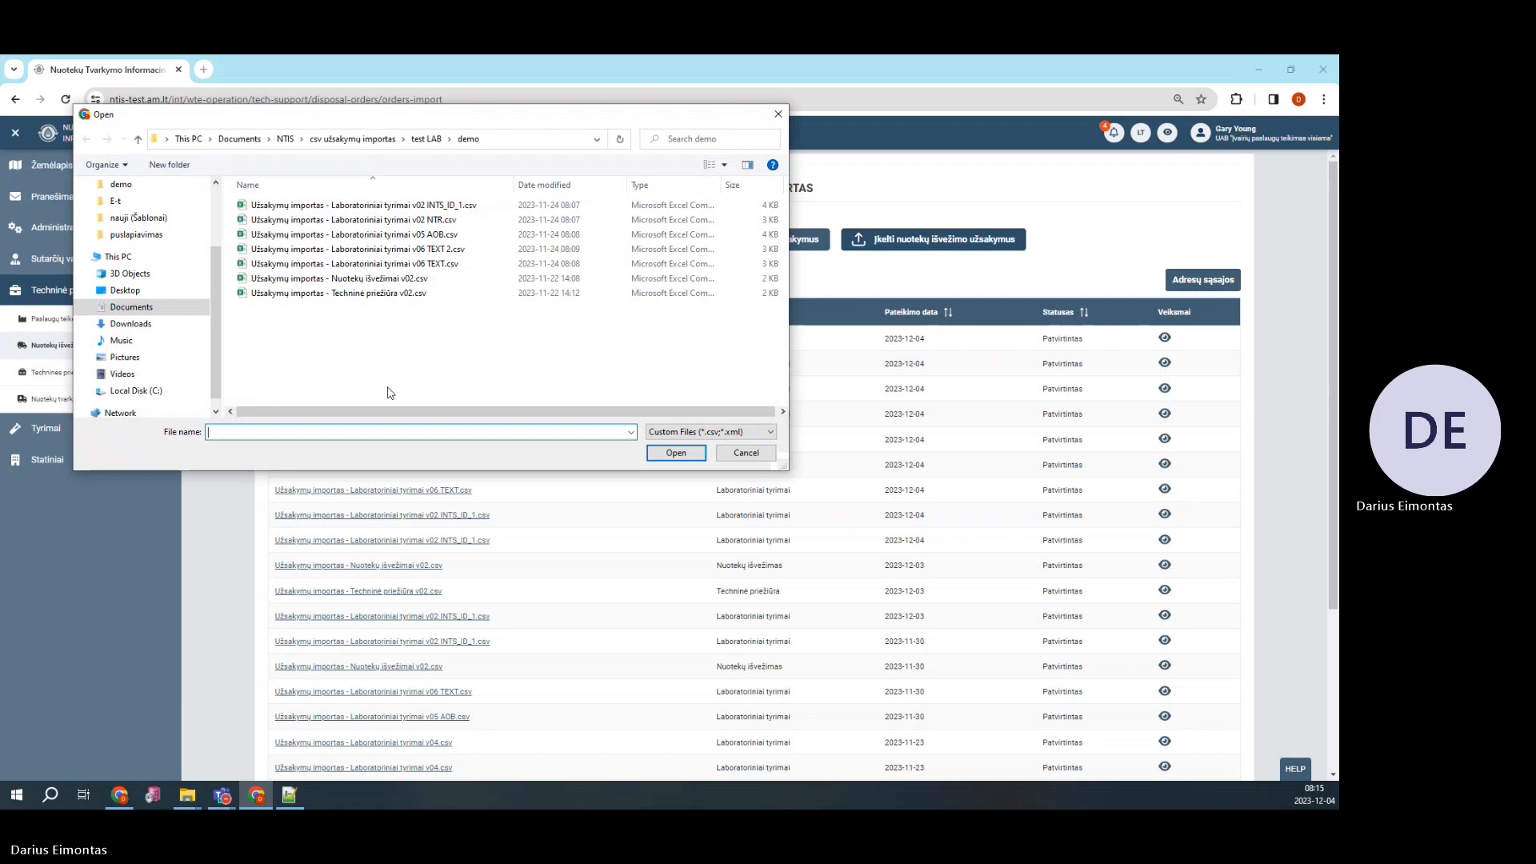
pyautogui.doubleClick(409, 280)
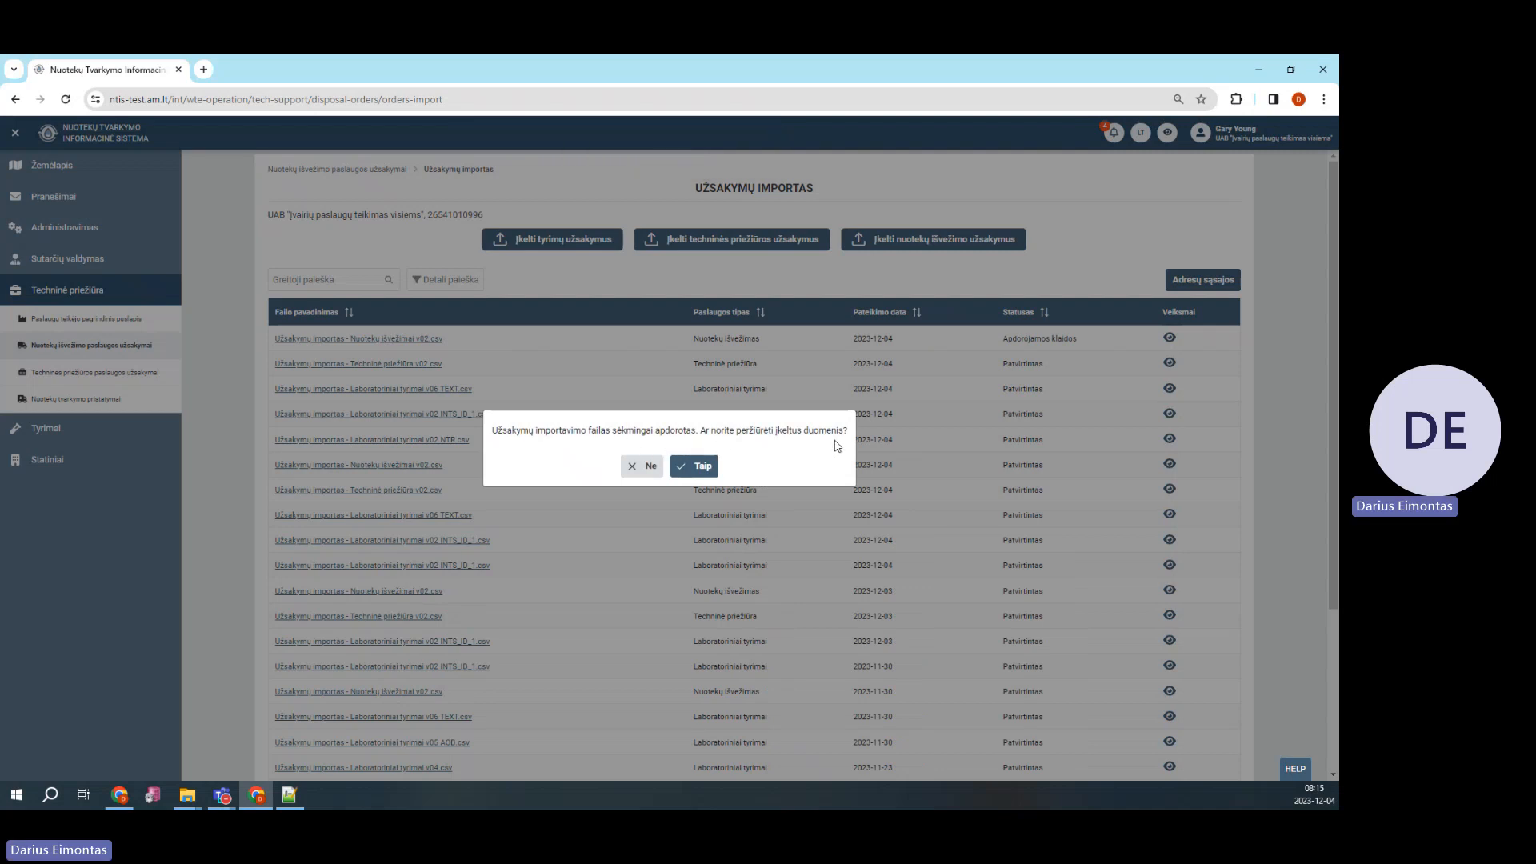
pyautogui.click(703, 469)
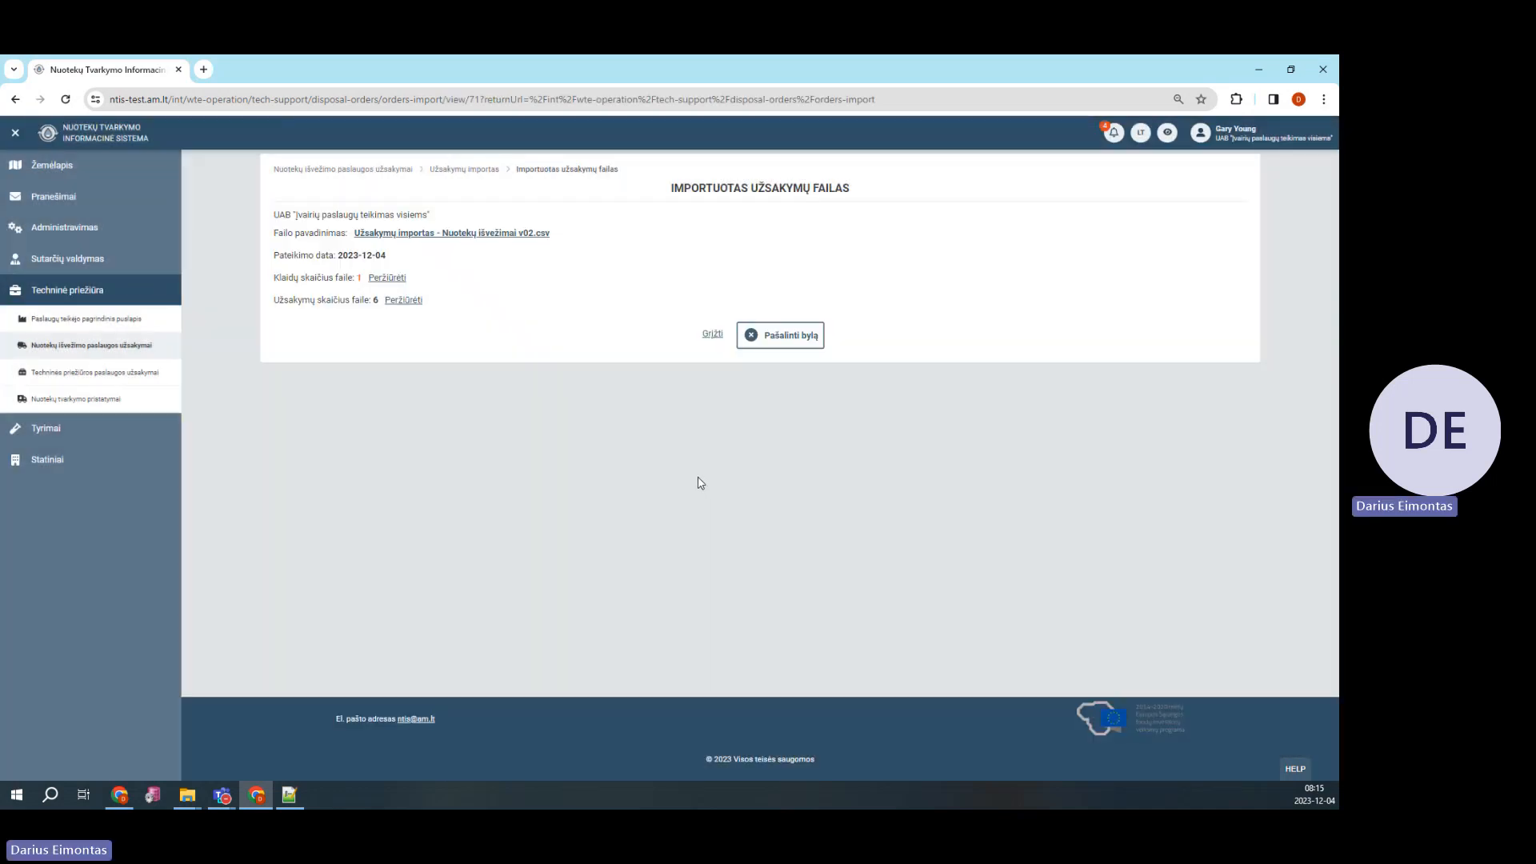
# Review the error and six orders, assign reservoir 697181 to row 7, then create and confirm the orders
pyautogui.click(394, 280)
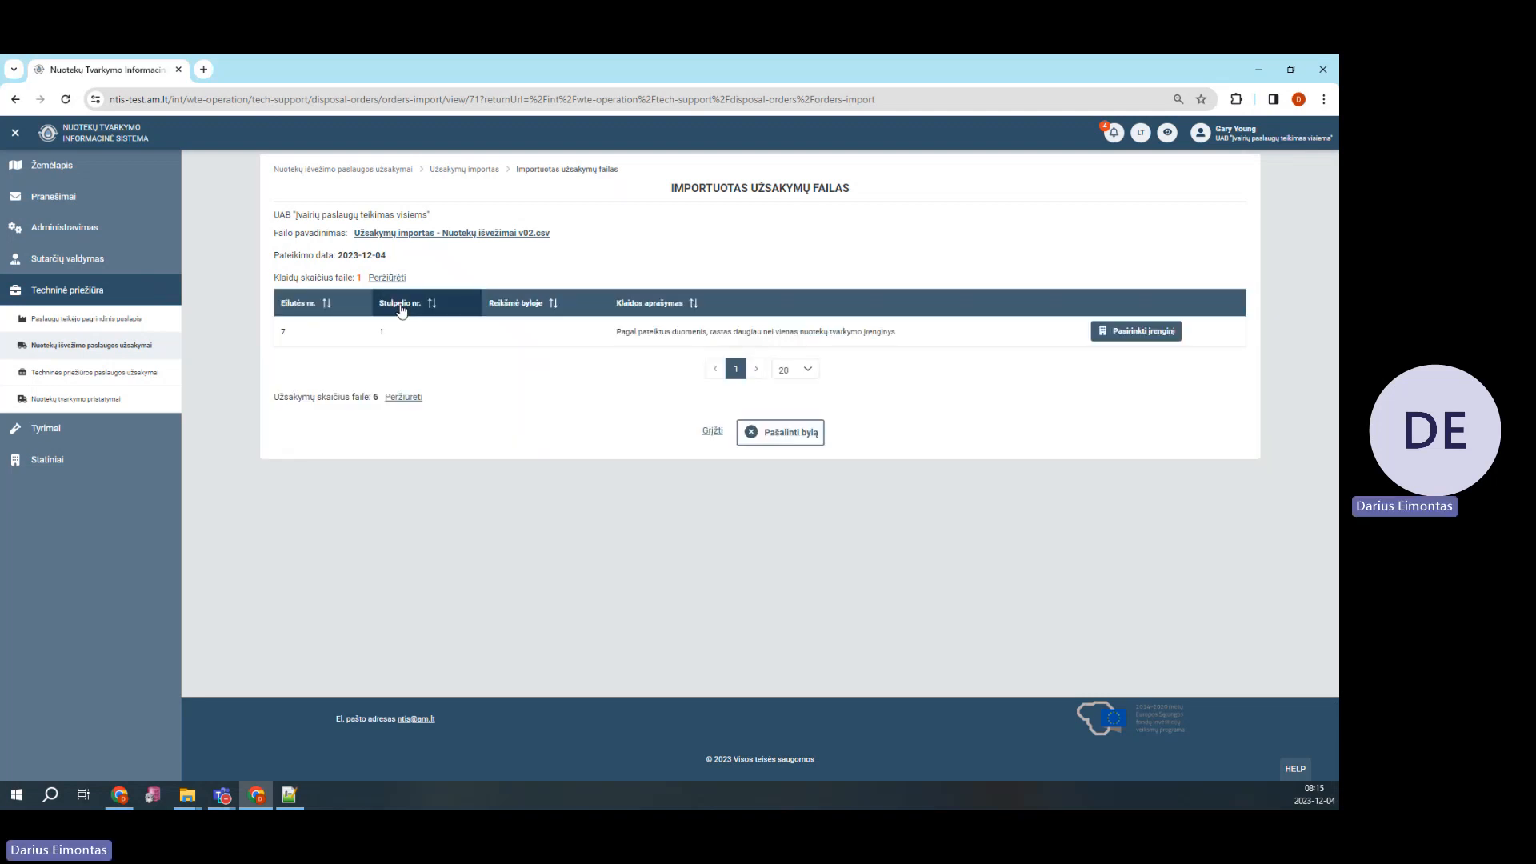
pyautogui.click(405, 398)
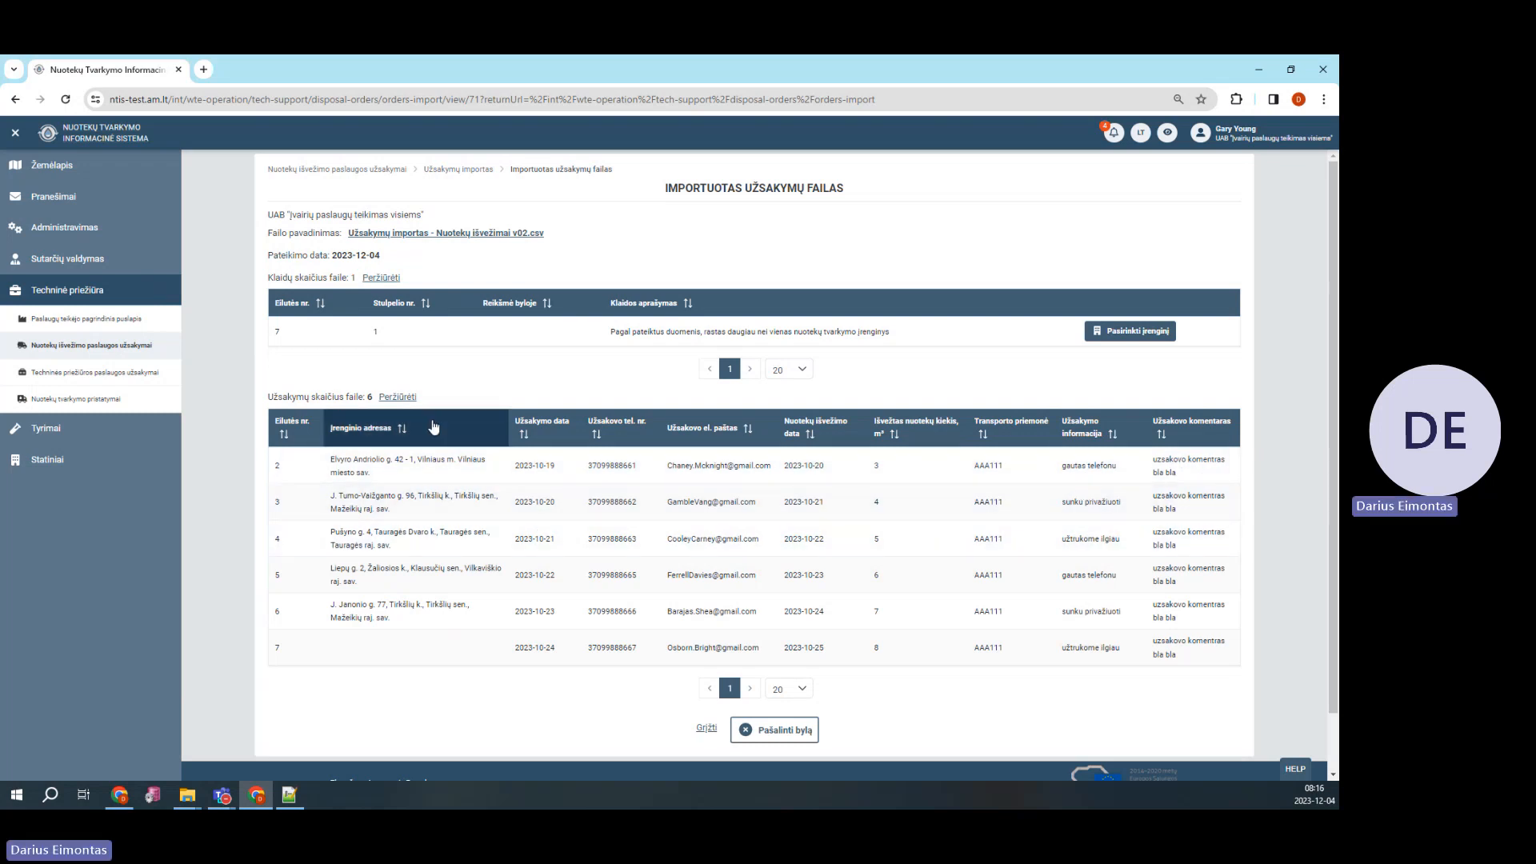
pyautogui.click(404, 398)
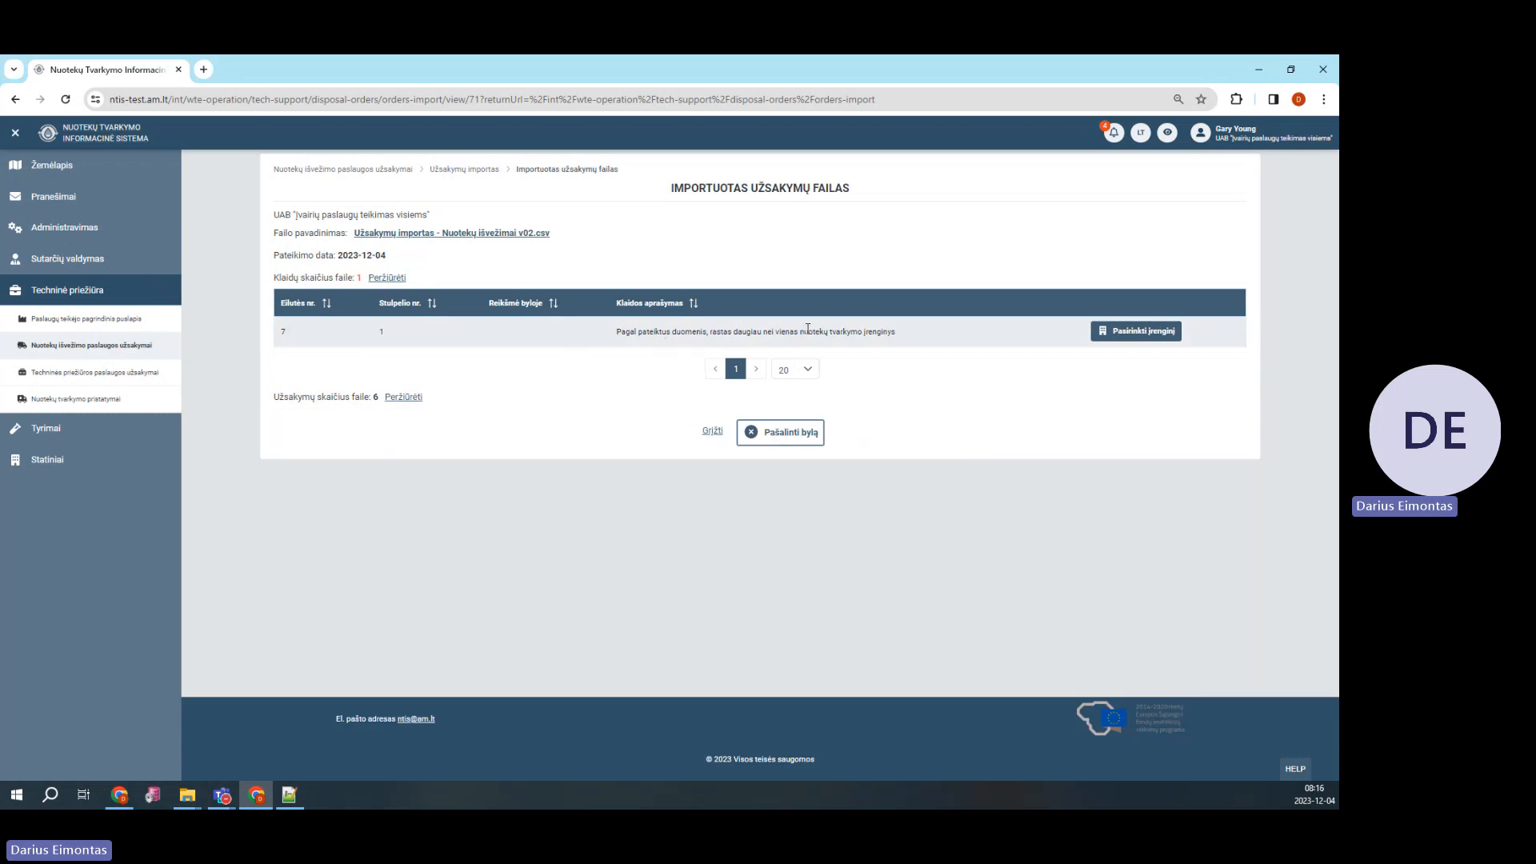
pyautogui.click(1137, 331)
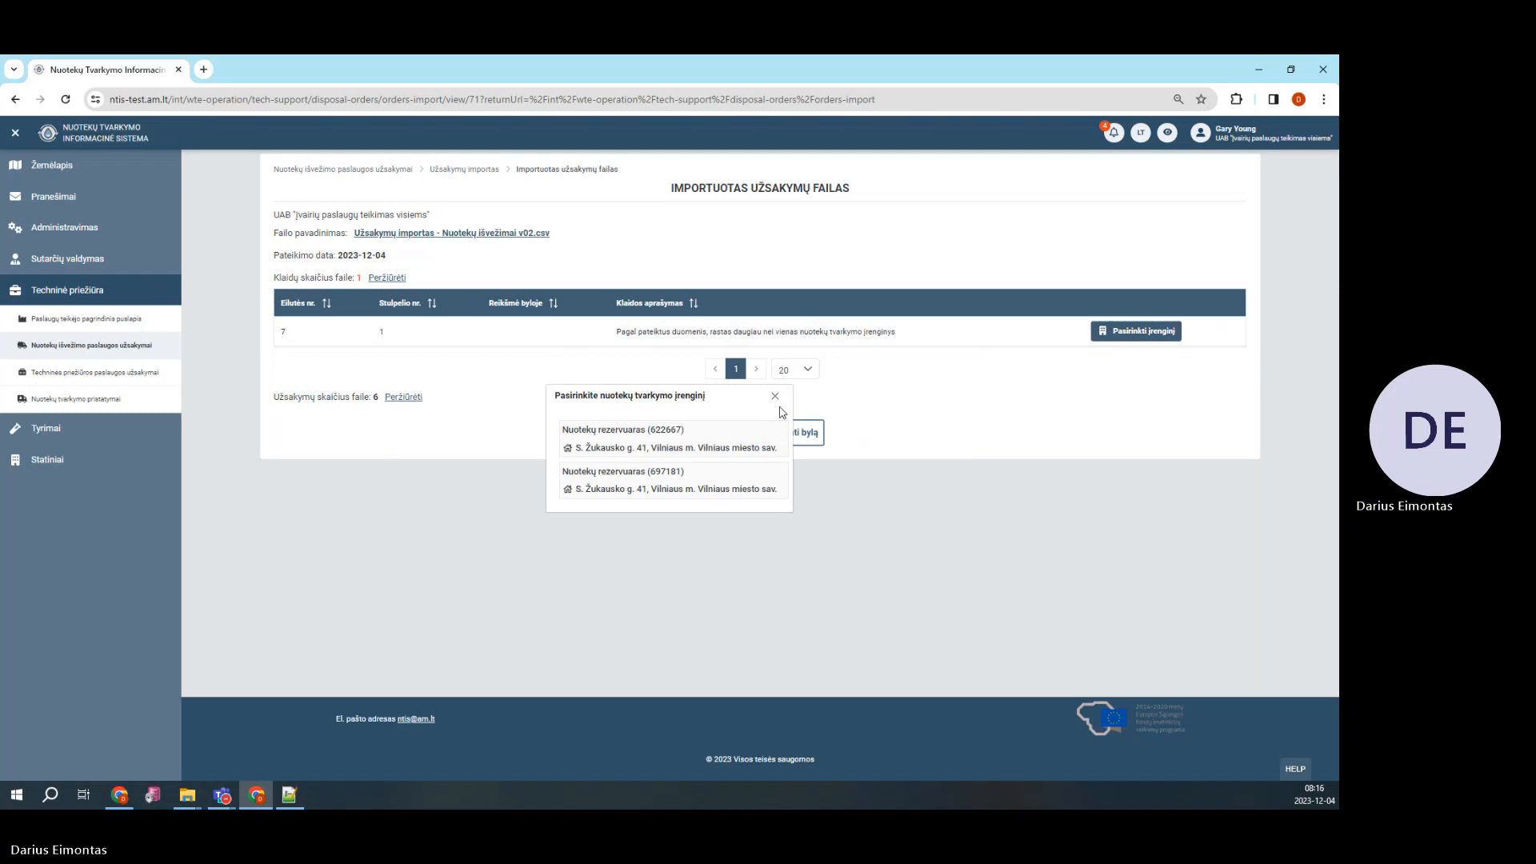
pyautogui.click(707, 490)
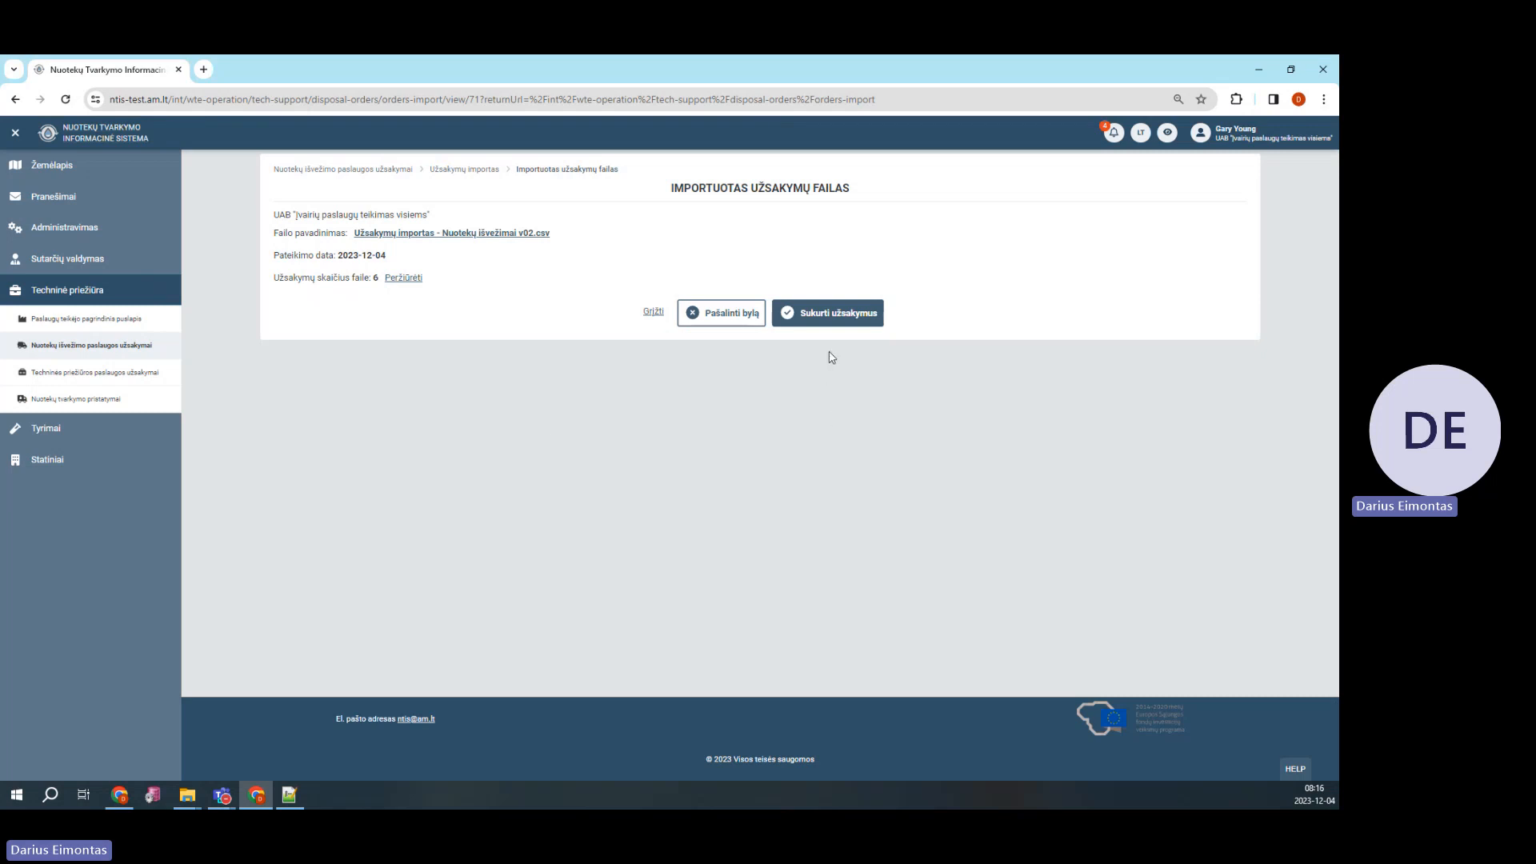
pyautogui.click(833, 319)
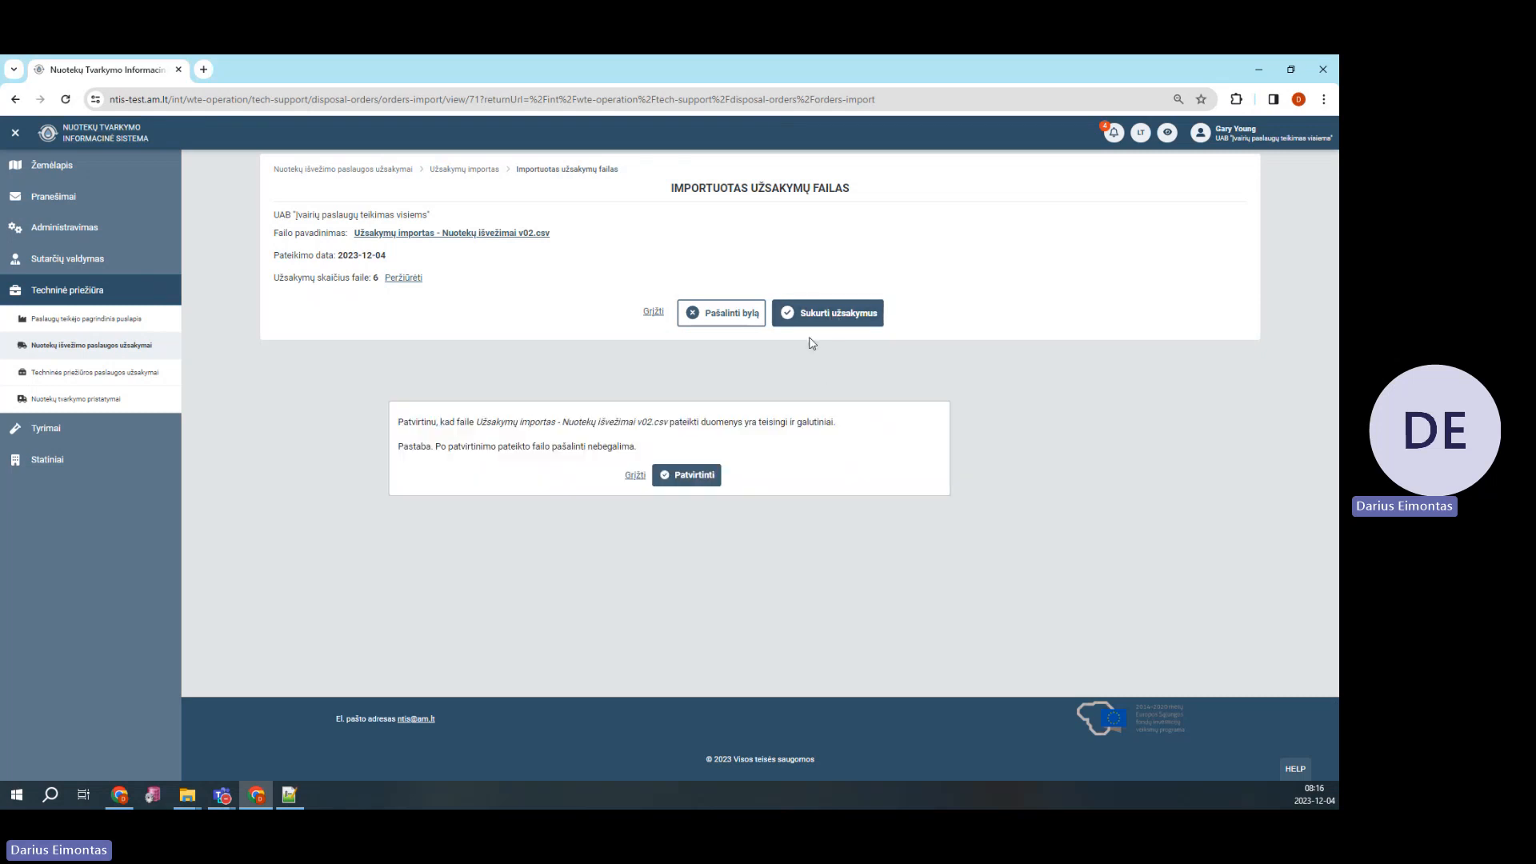
pyautogui.click(689, 475)
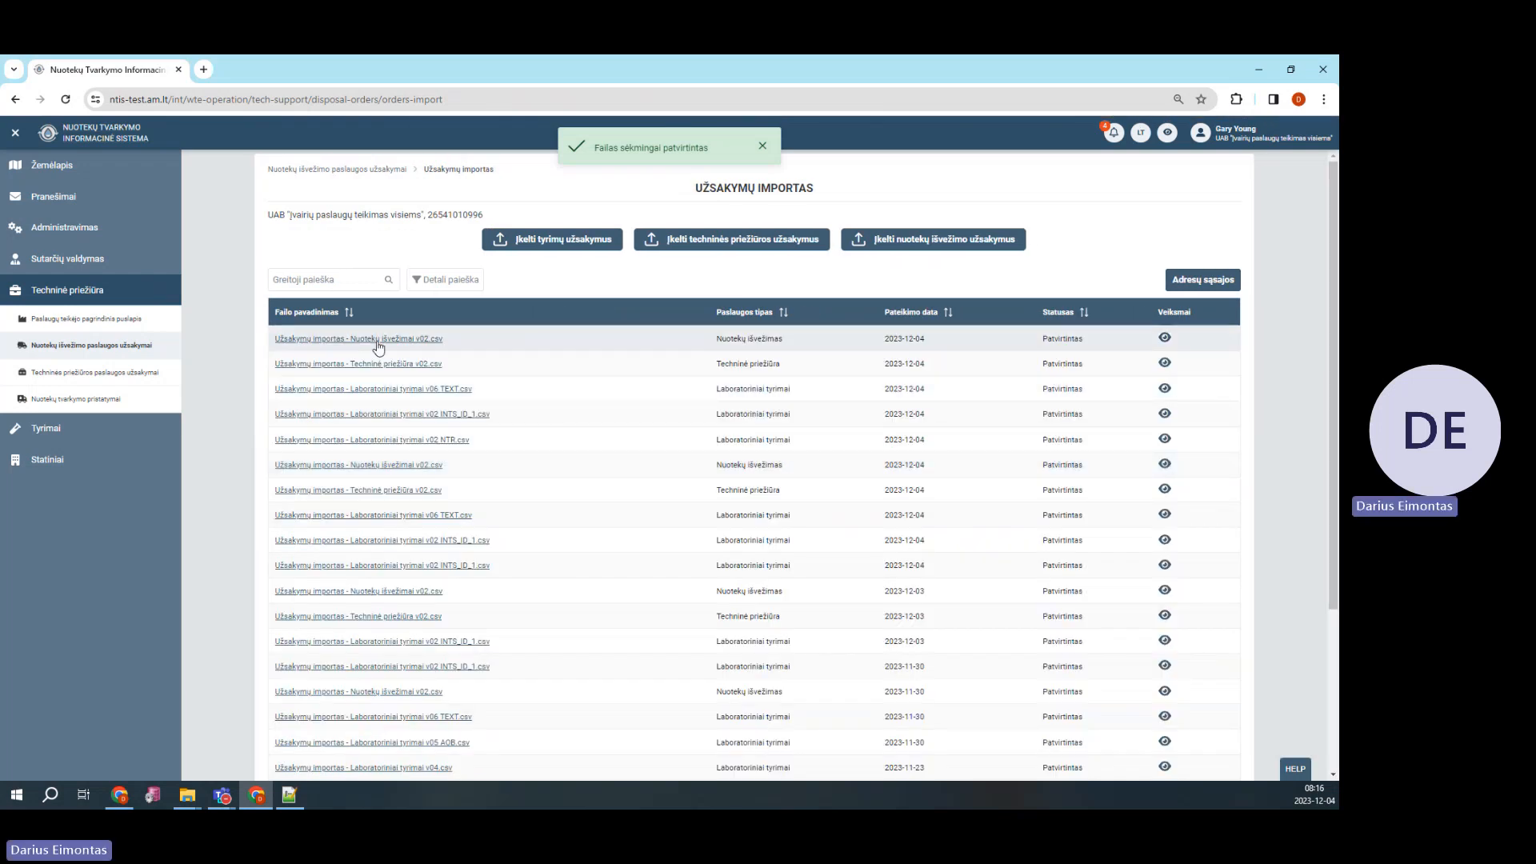
# Check the Nuotekų išvežimas type, then sort the disposal orders list by Užsakymo nr. descending
pyautogui.moveTo(714, 338); pyautogui.dragTo(791, 343)
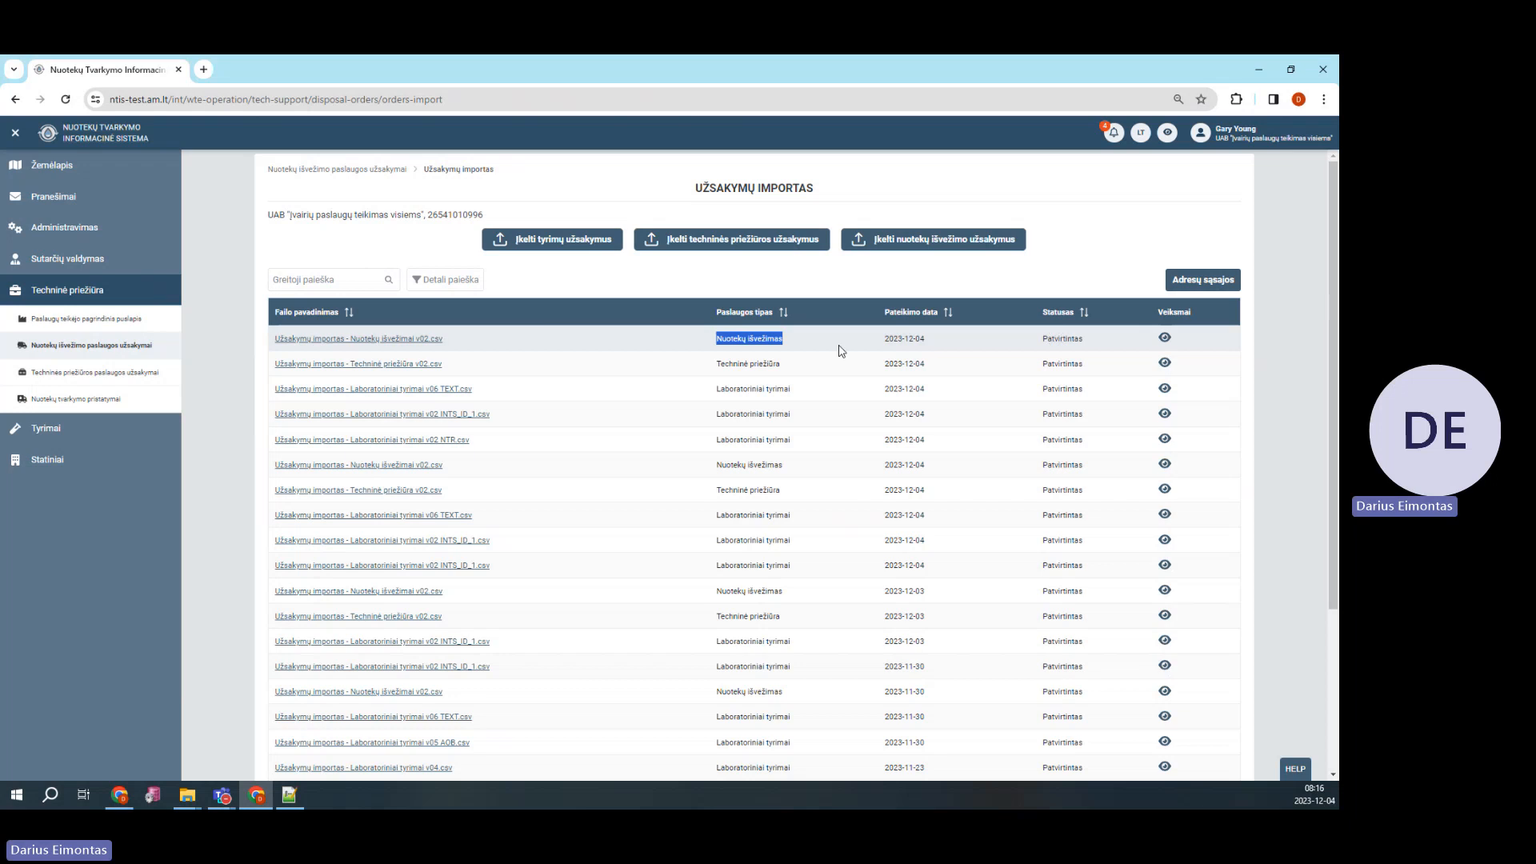
pyautogui.click(656, 345)
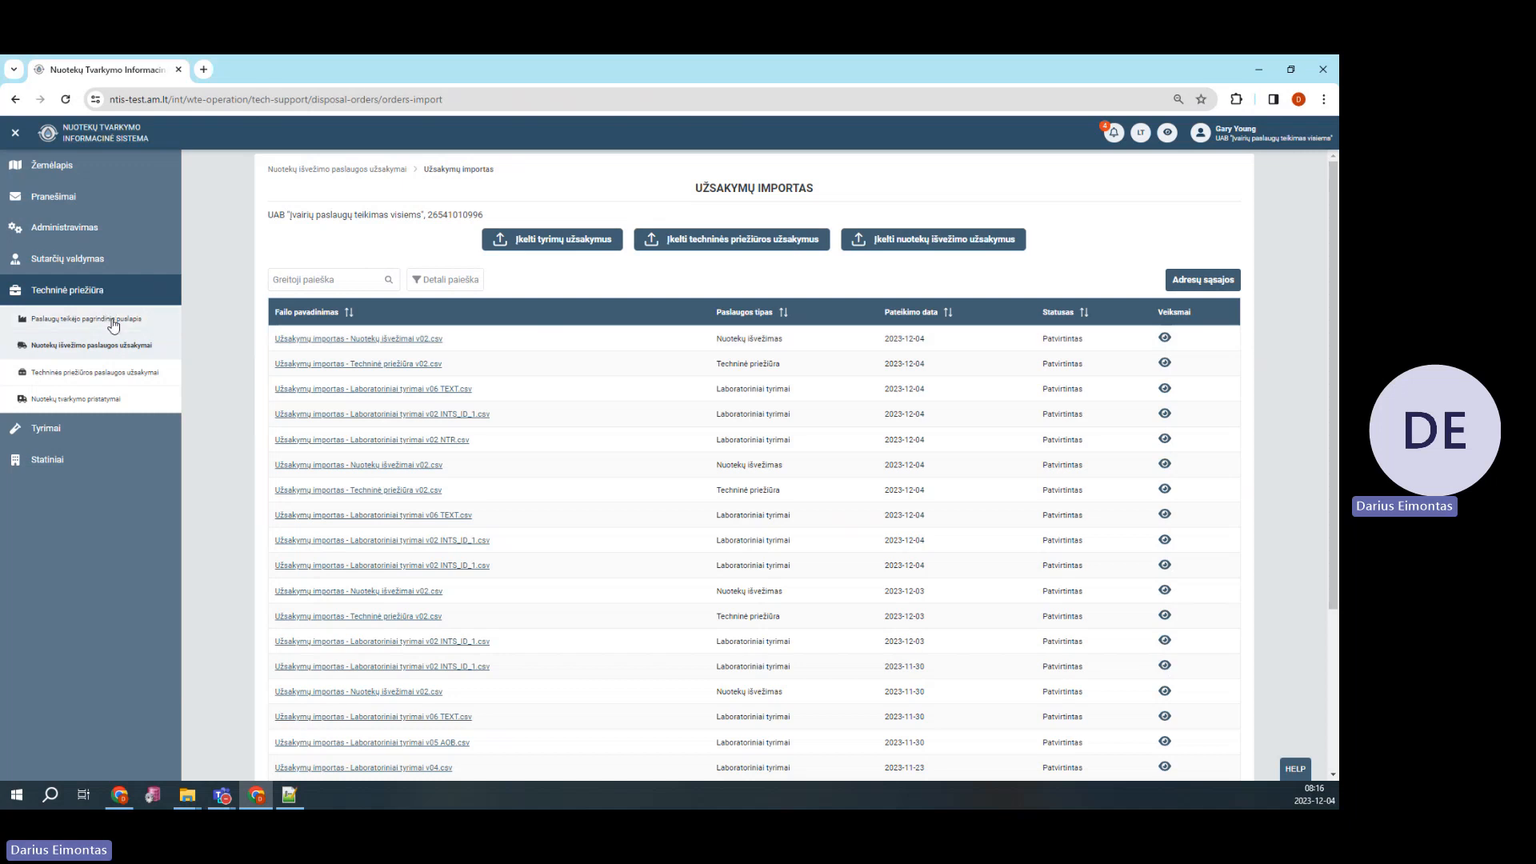
pyautogui.click(123, 351)
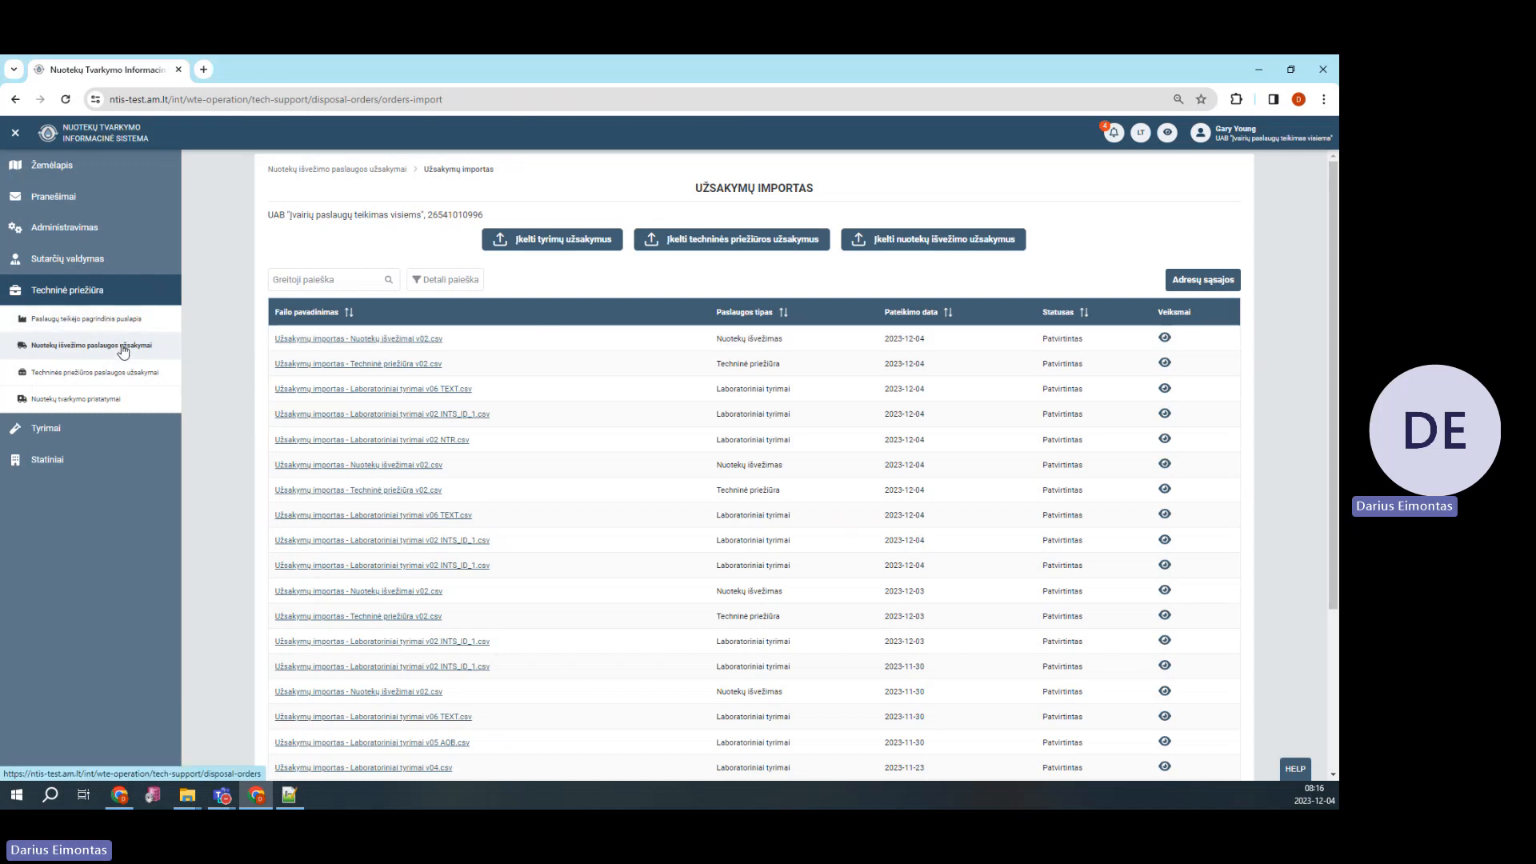
pyautogui.click(295, 280)
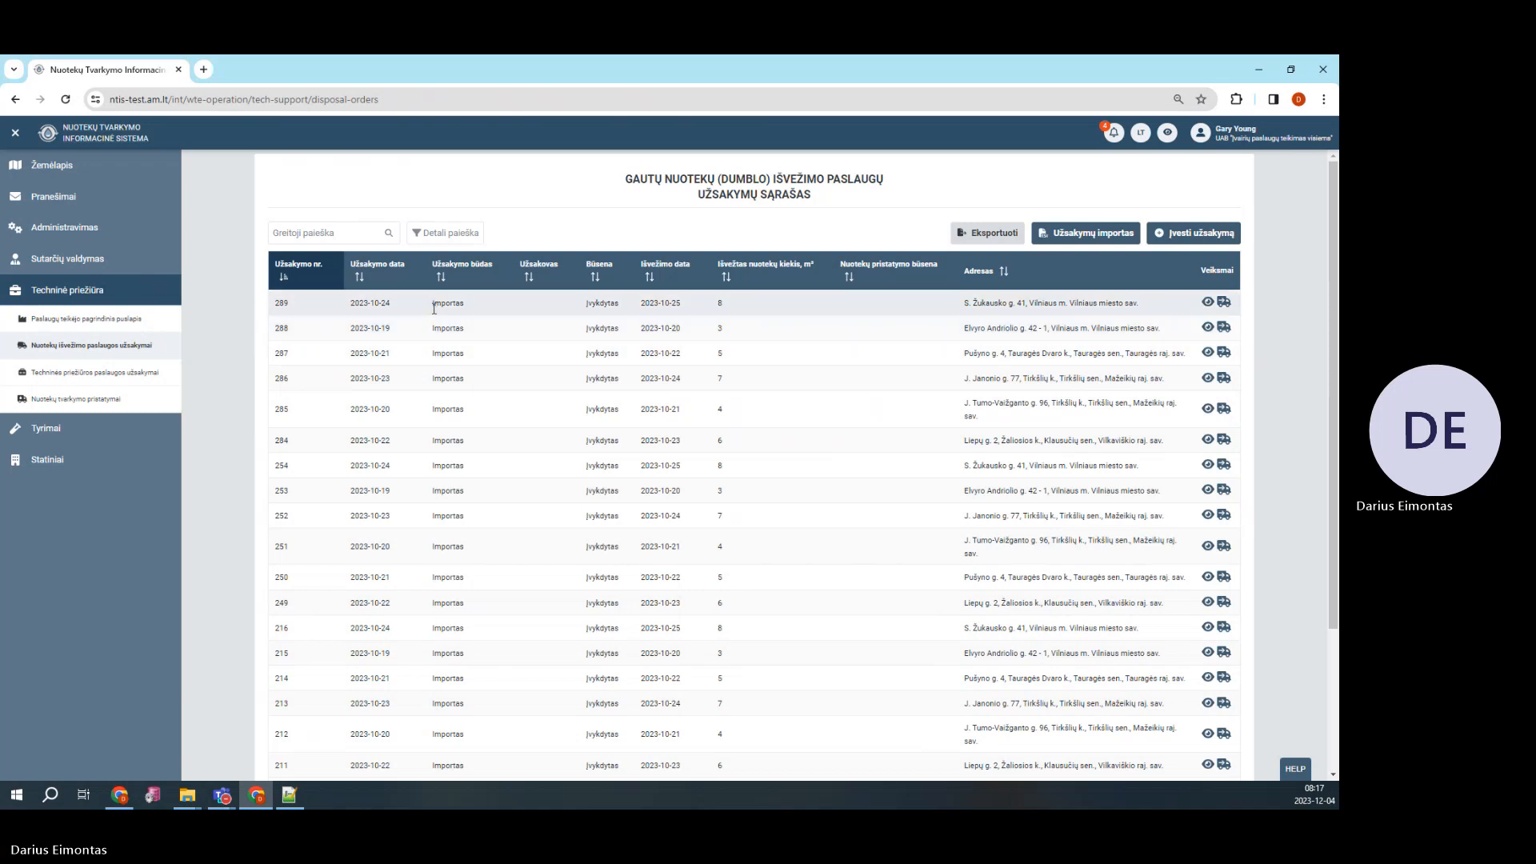
# Open order 288, expand its service, treatment facility and customer sections, then go back
pyautogui.click(1208, 329)
pyautogui.click(966, 279)
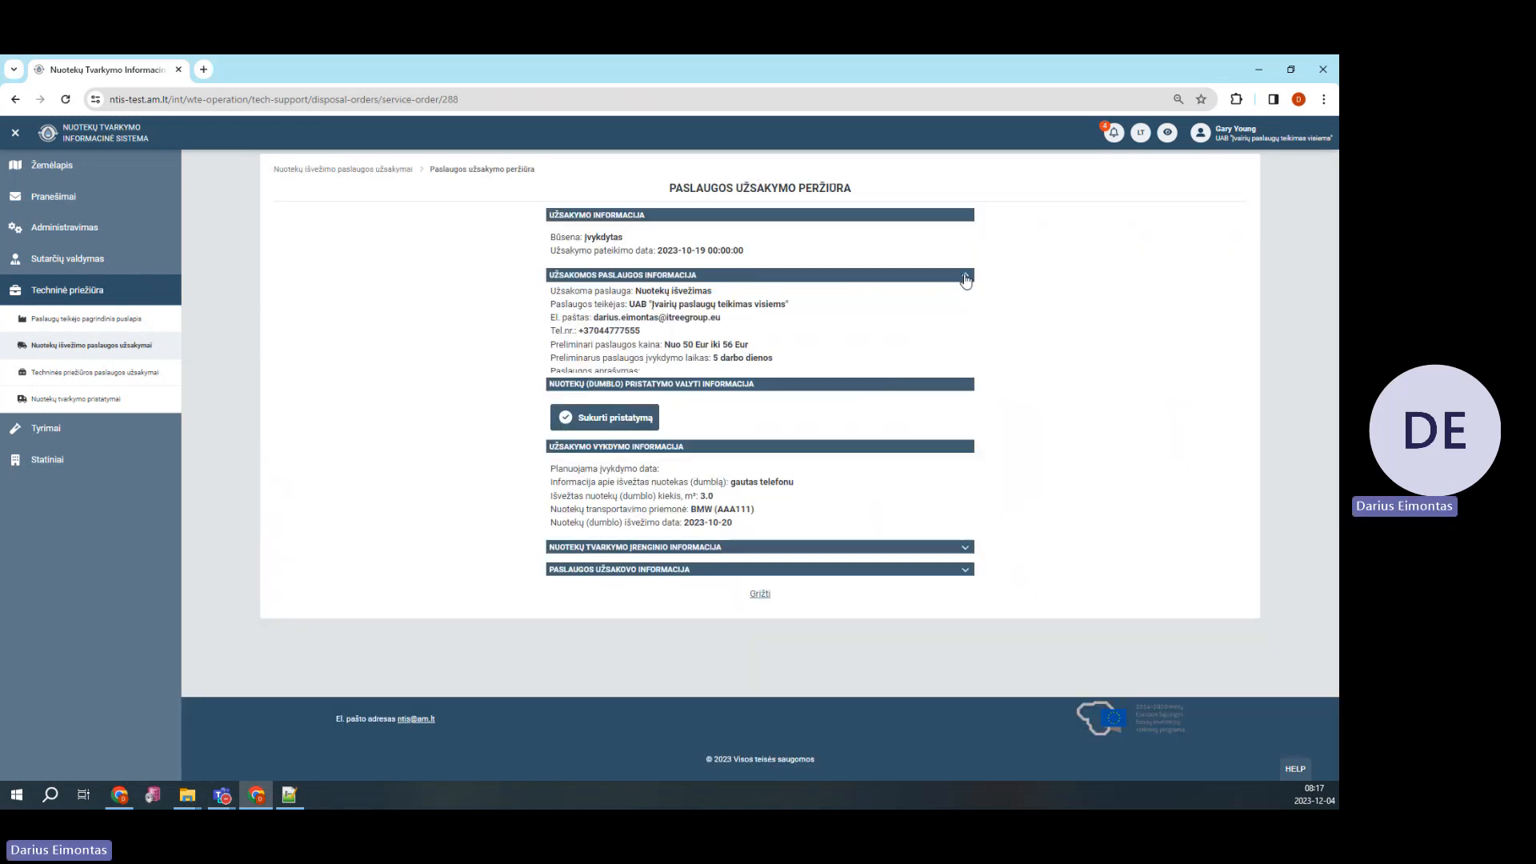
pyautogui.click(966, 579)
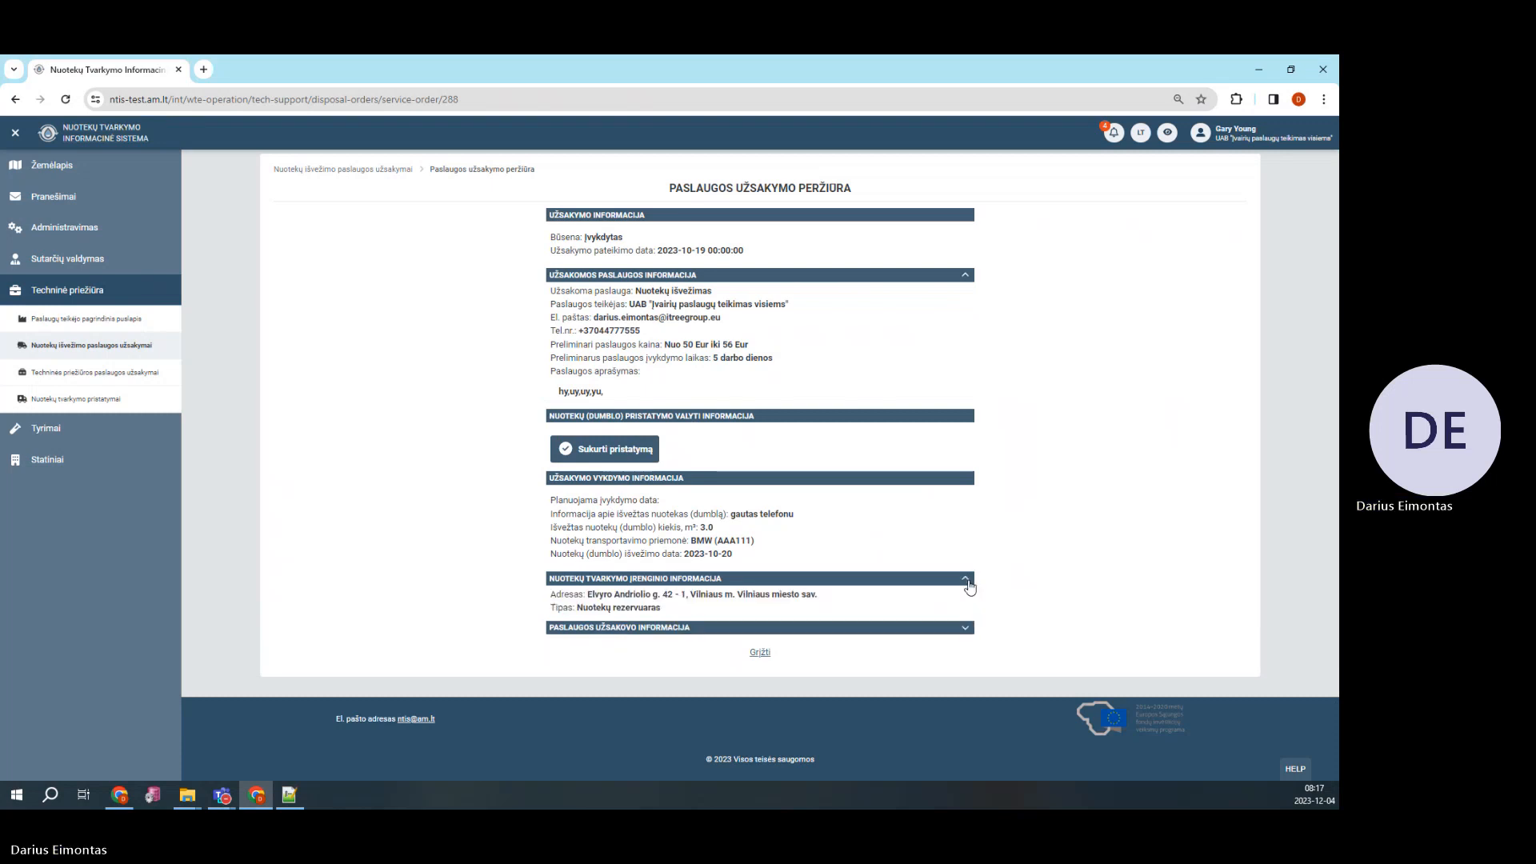
pyautogui.click(966, 629)
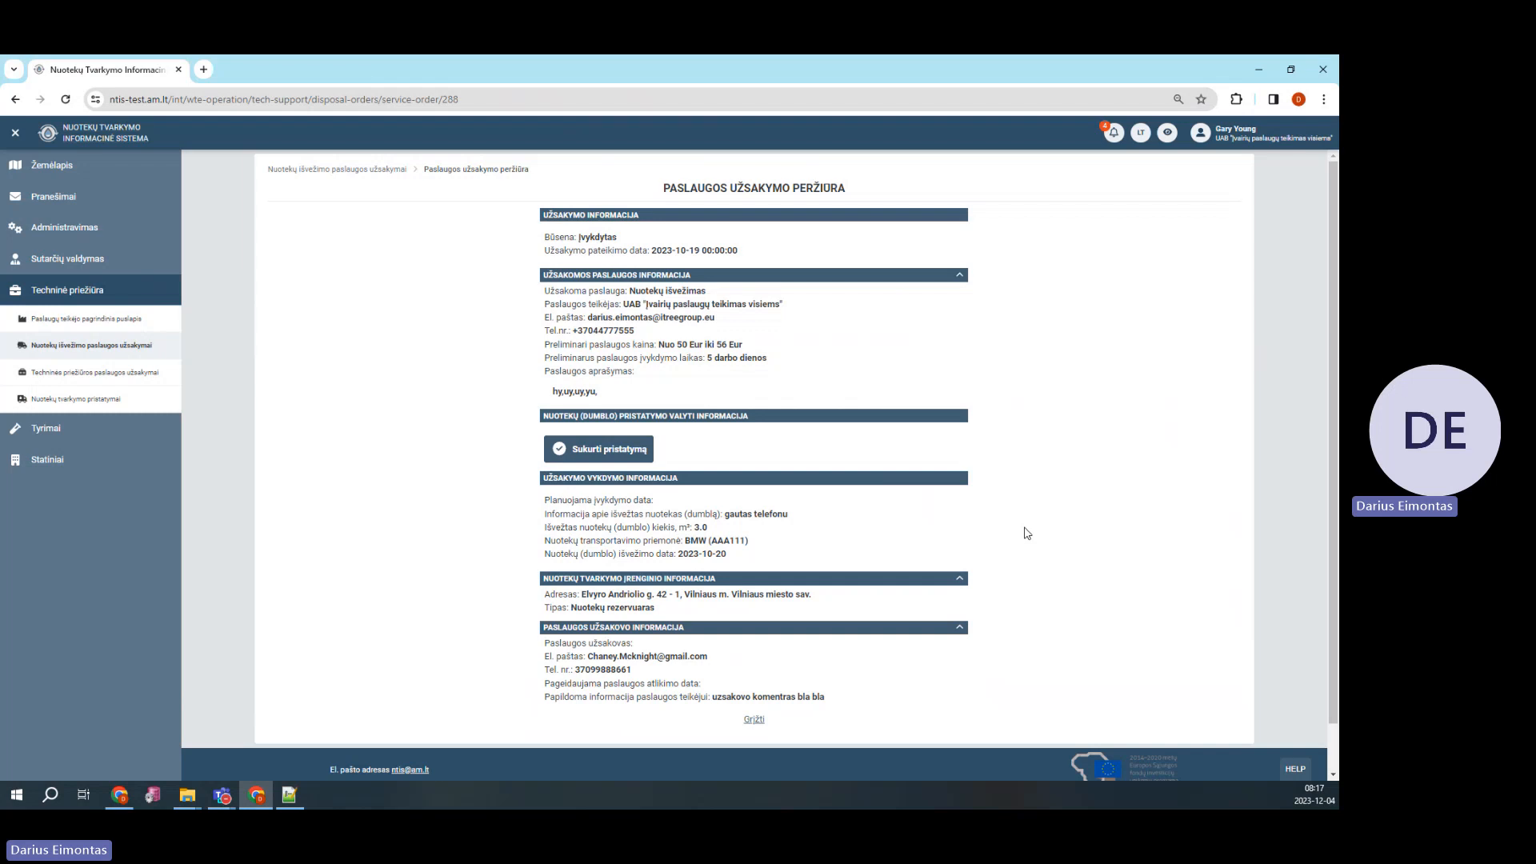
pyautogui.click(754, 721)
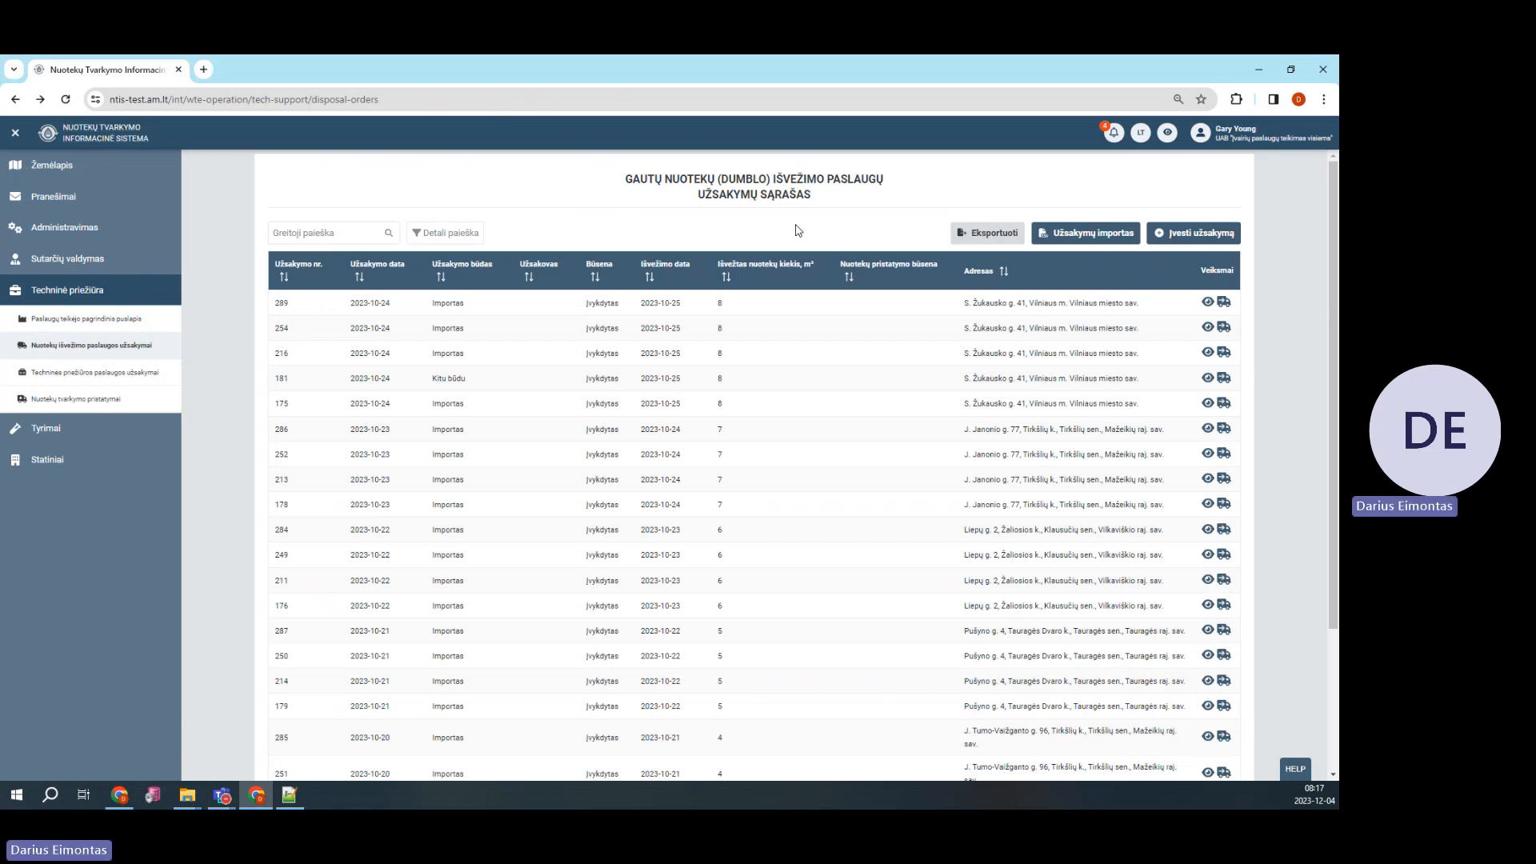
# Sign out of the service provider account and sign in under Prižiūrinčioms institucijoms with the supervisor's credentials
pyautogui.click(1261, 140)
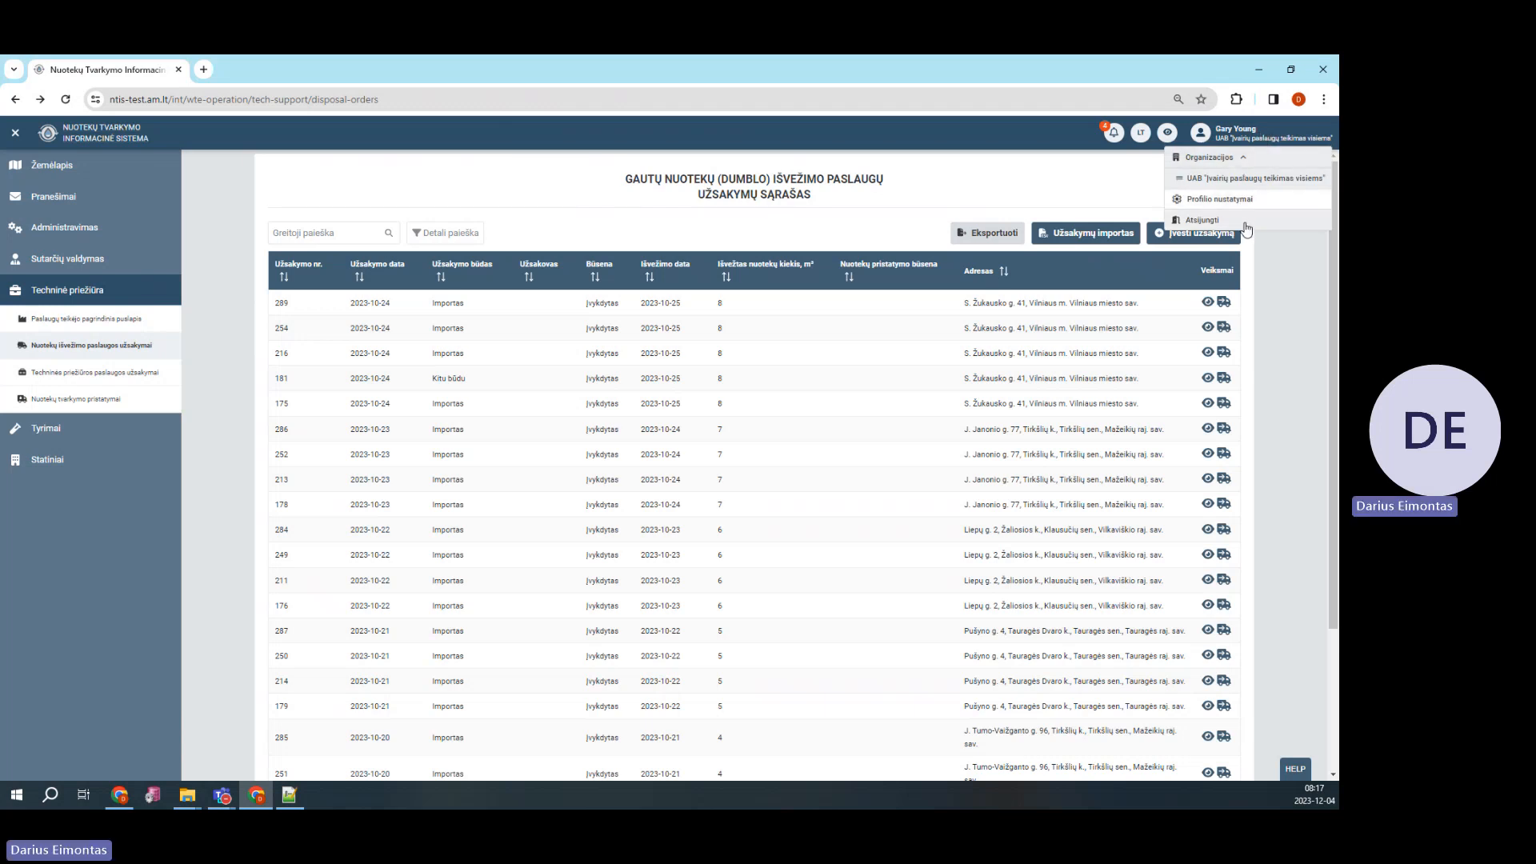
pyautogui.click(1245, 225)
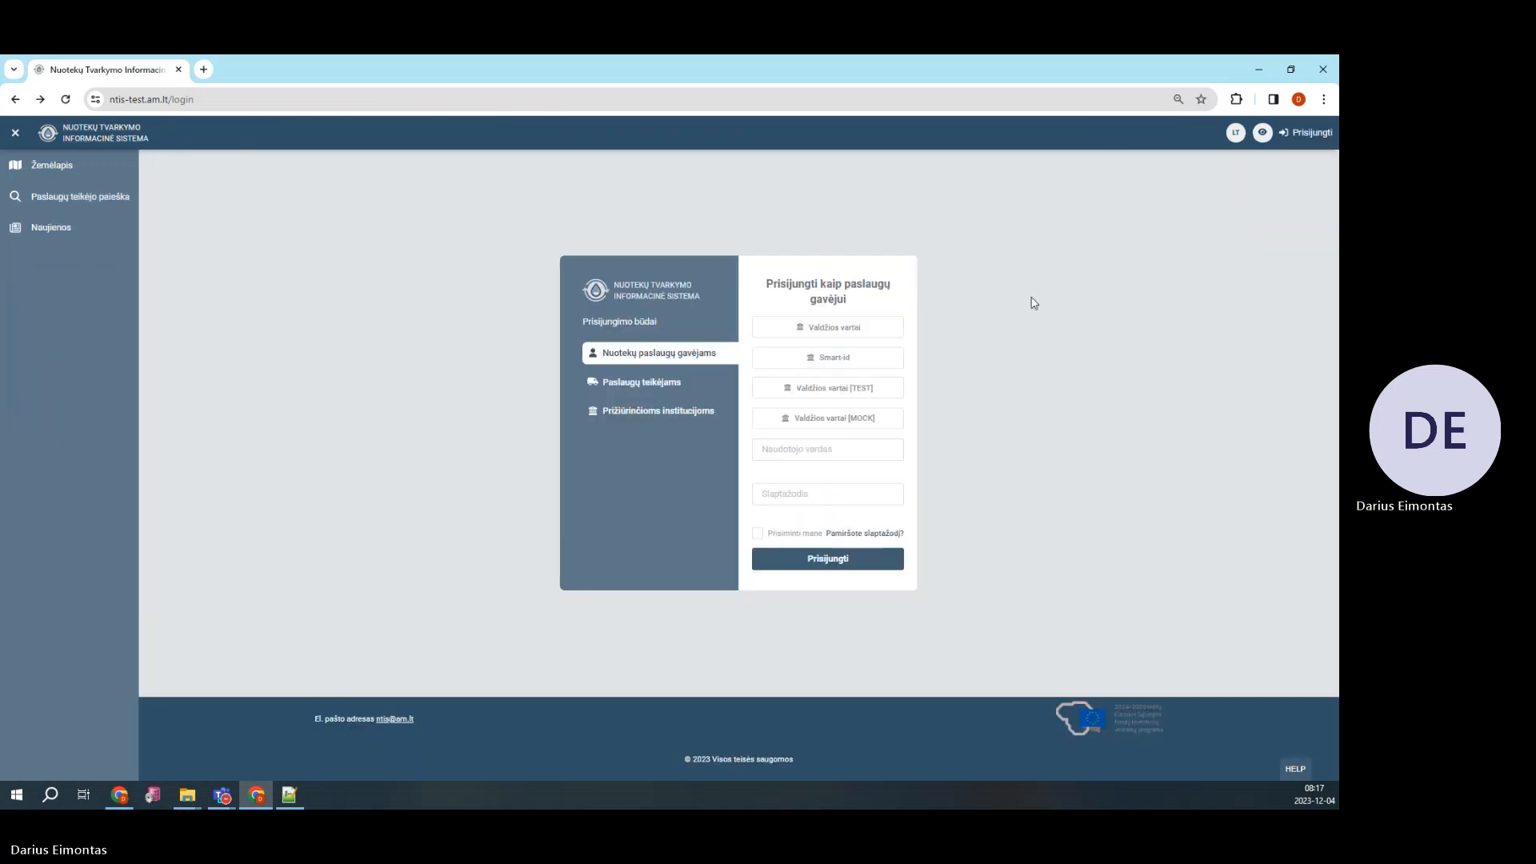
pyautogui.click(689, 412)
pyautogui.click(832, 388)
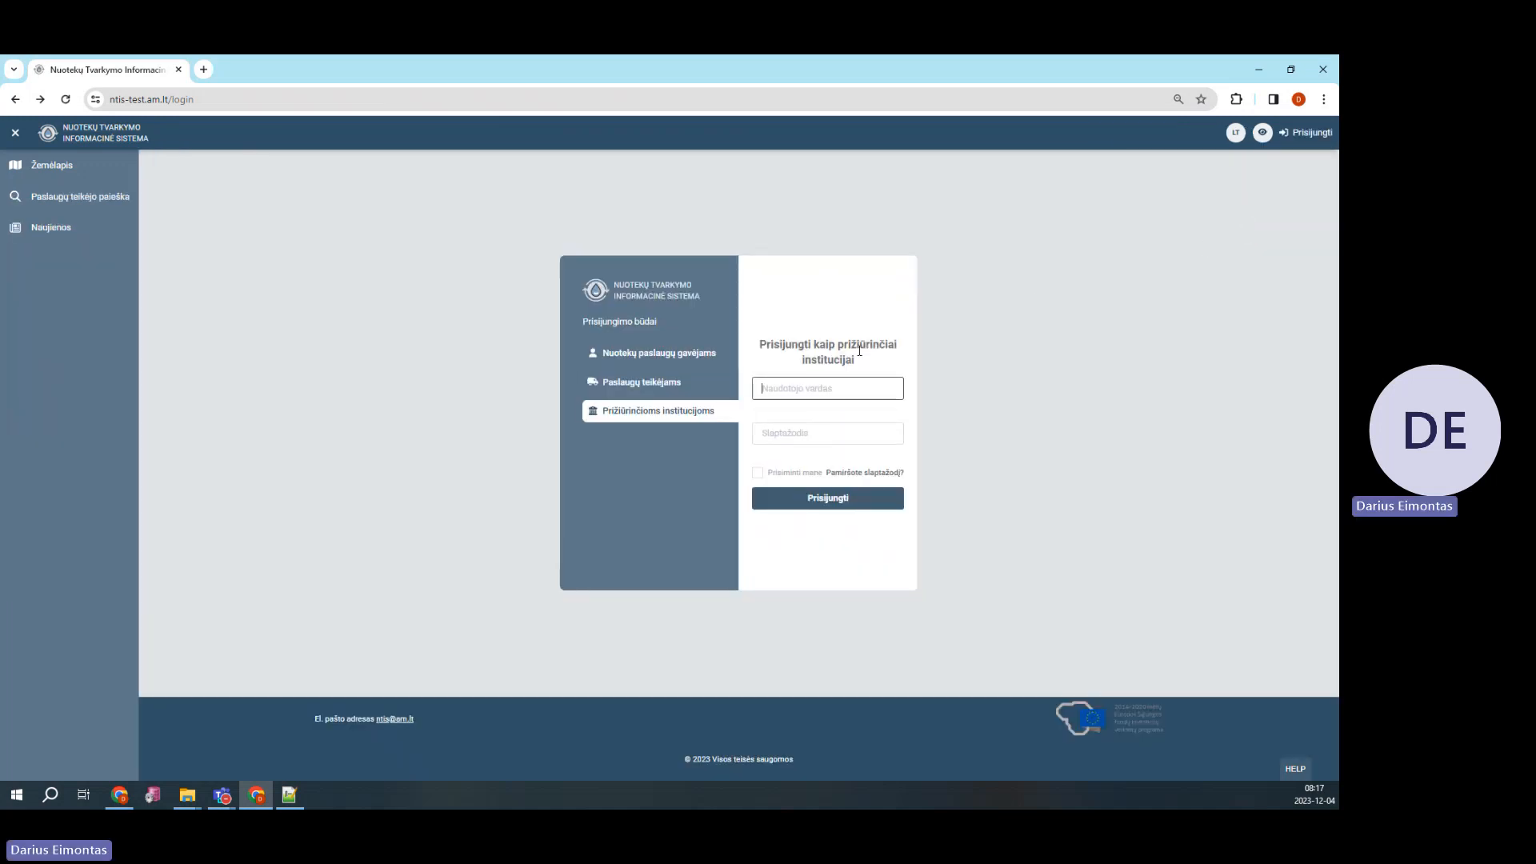
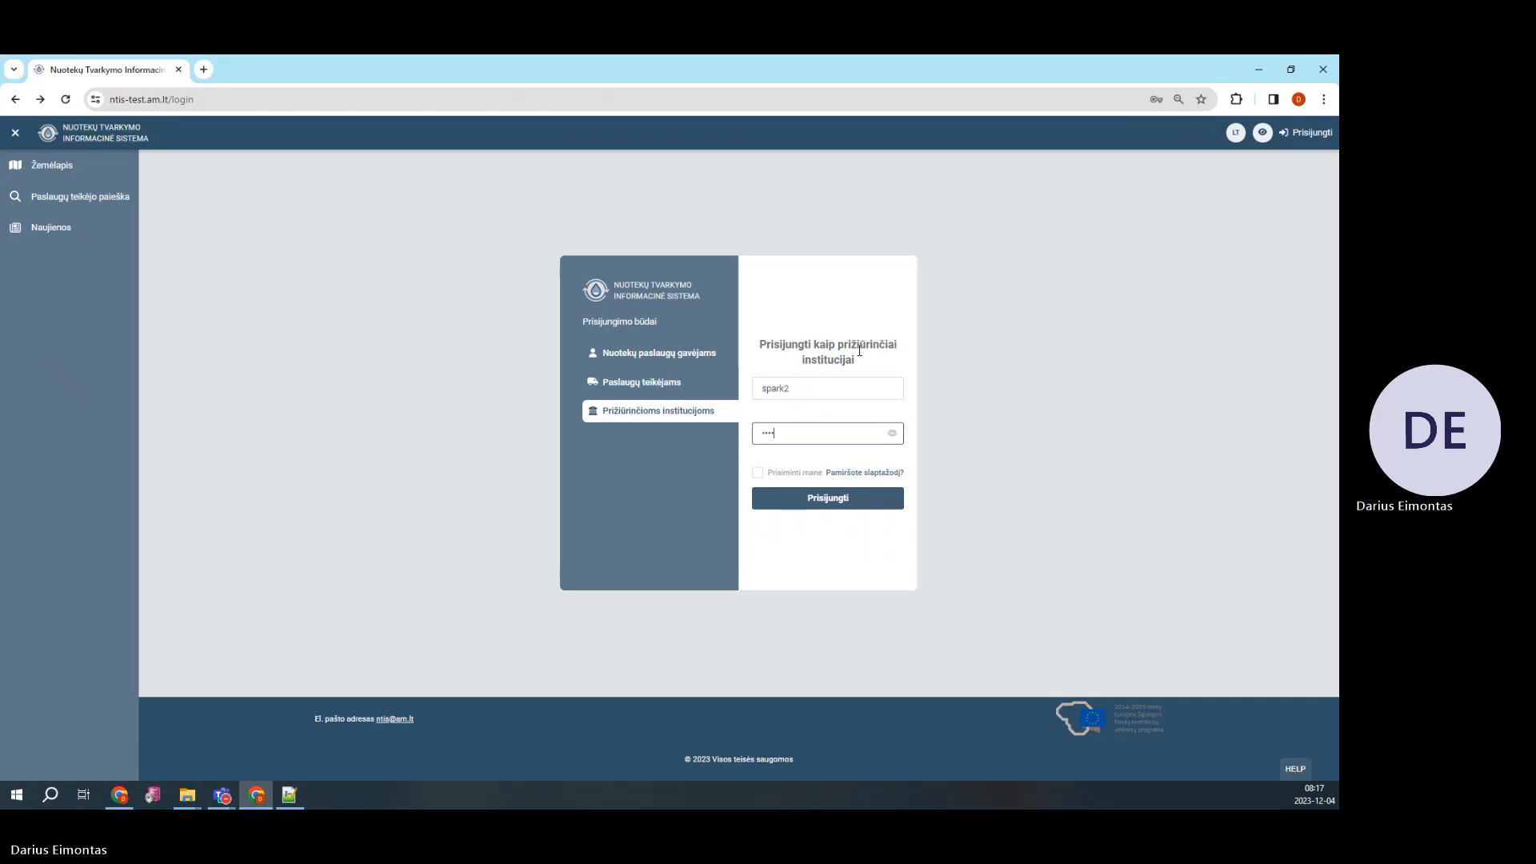
pyautogui.click(857, 500)
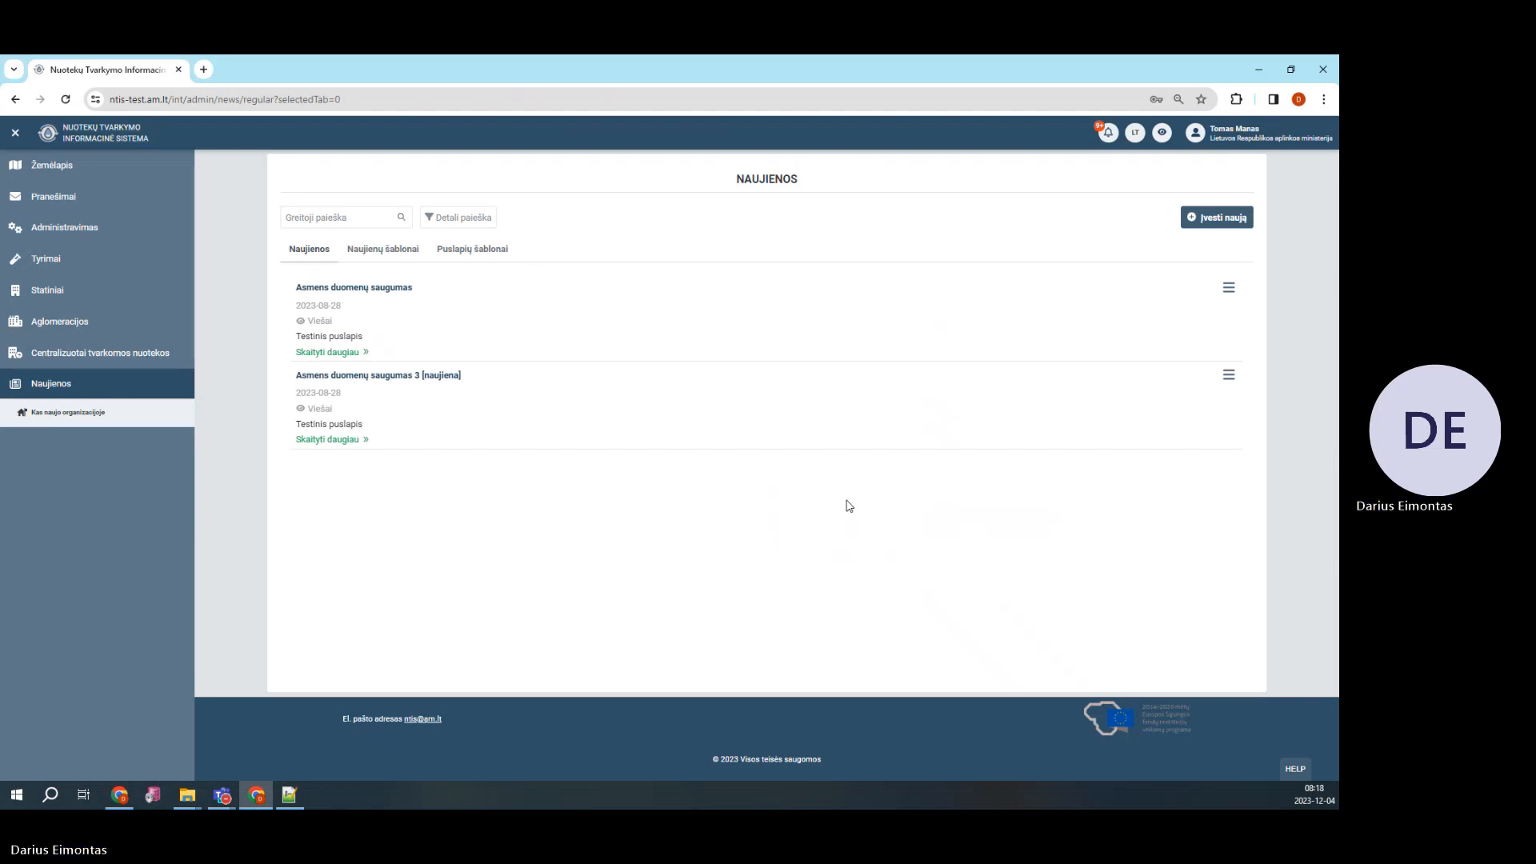
# From Administravimas > Paslaugų teikėjų sąrašas, open the order imports of 'Įvairių paslaugų teikimas visiems'
pyautogui.click(102, 232)
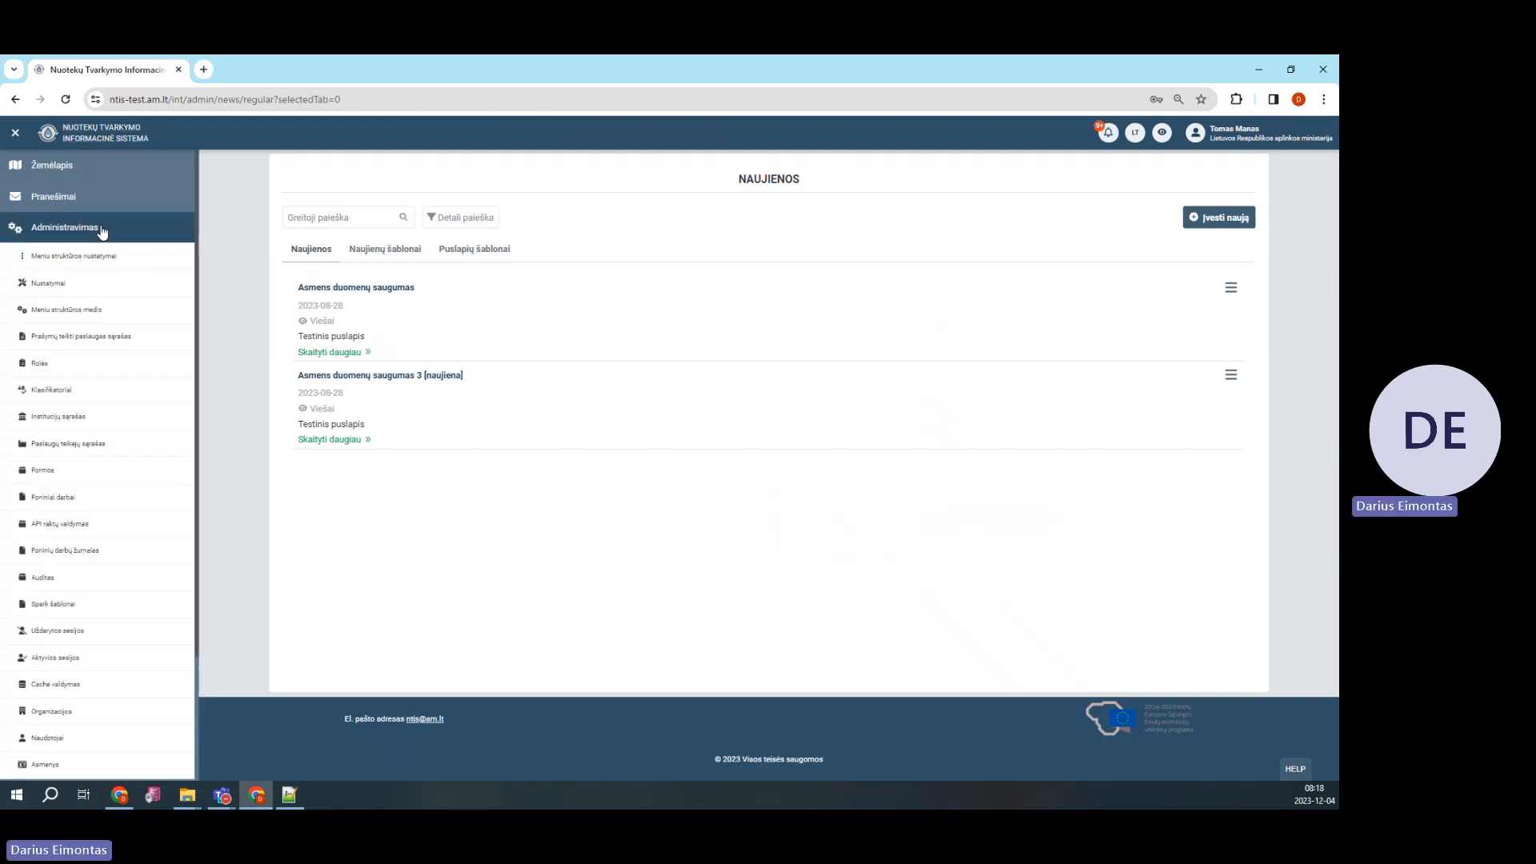
pyautogui.click(97, 447)
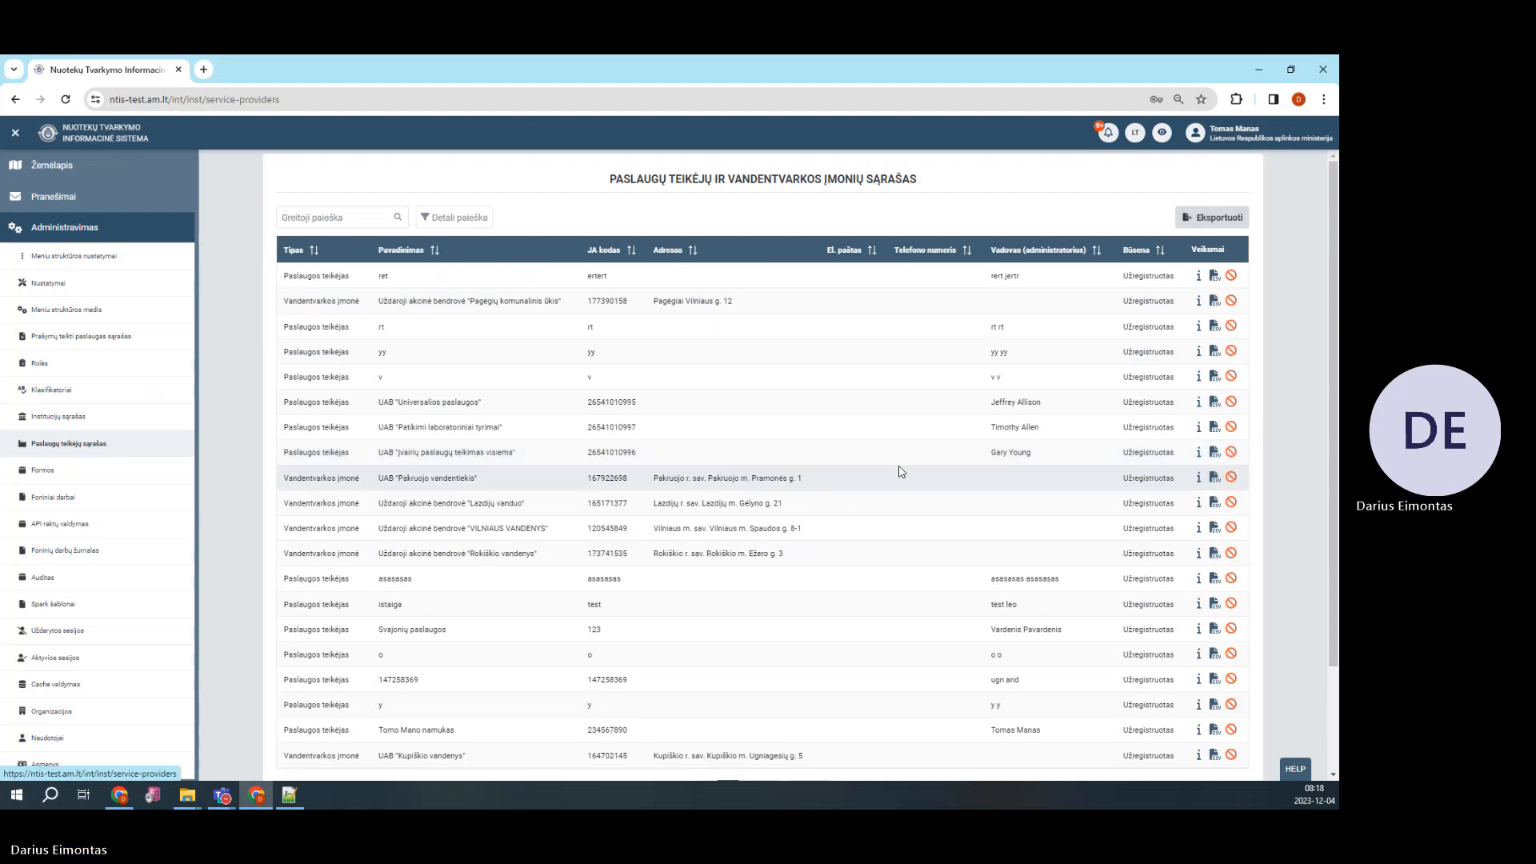
pyautogui.click(1215, 454)
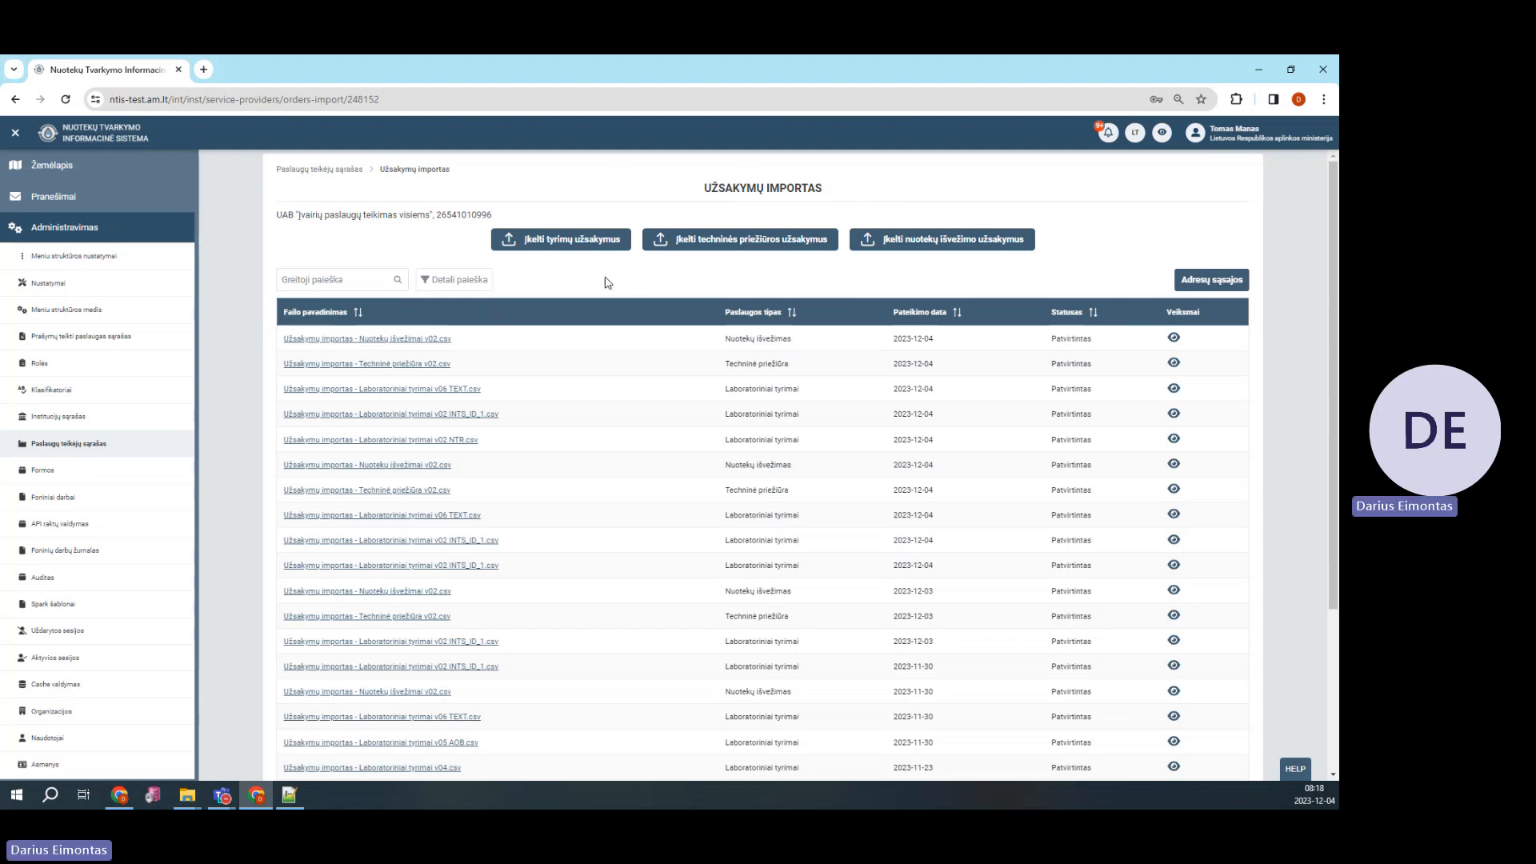
# Upload 'Užsakymų importas - Laboratoriniai tyrimai v02 NTR.csv' as lab test orders and view its 7 orders
pyautogui.click(578, 247)
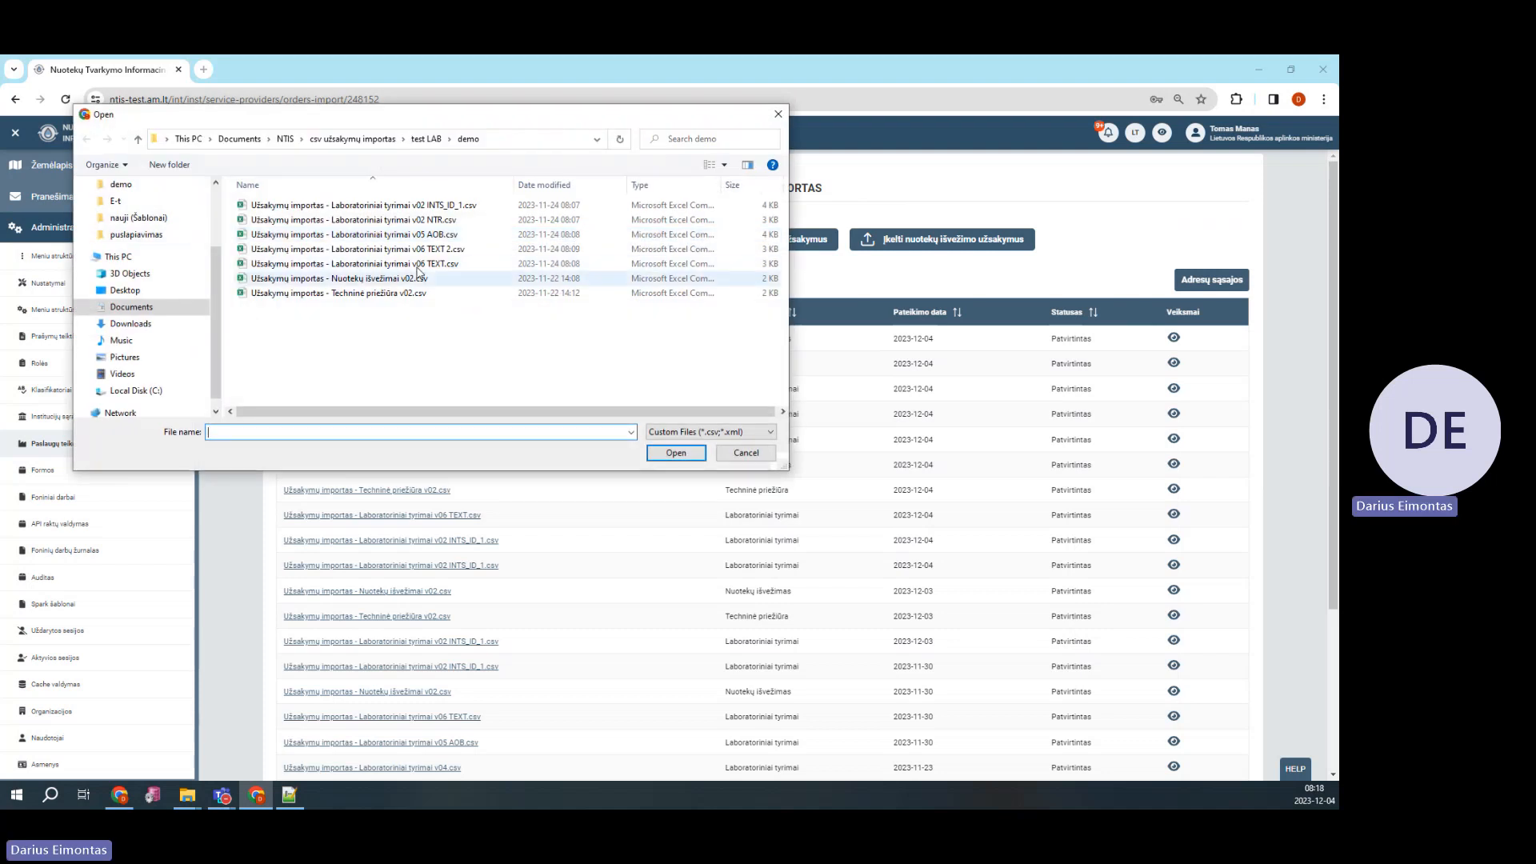
pyautogui.click(416, 223)
pyautogui.doubleClick(416, 224)
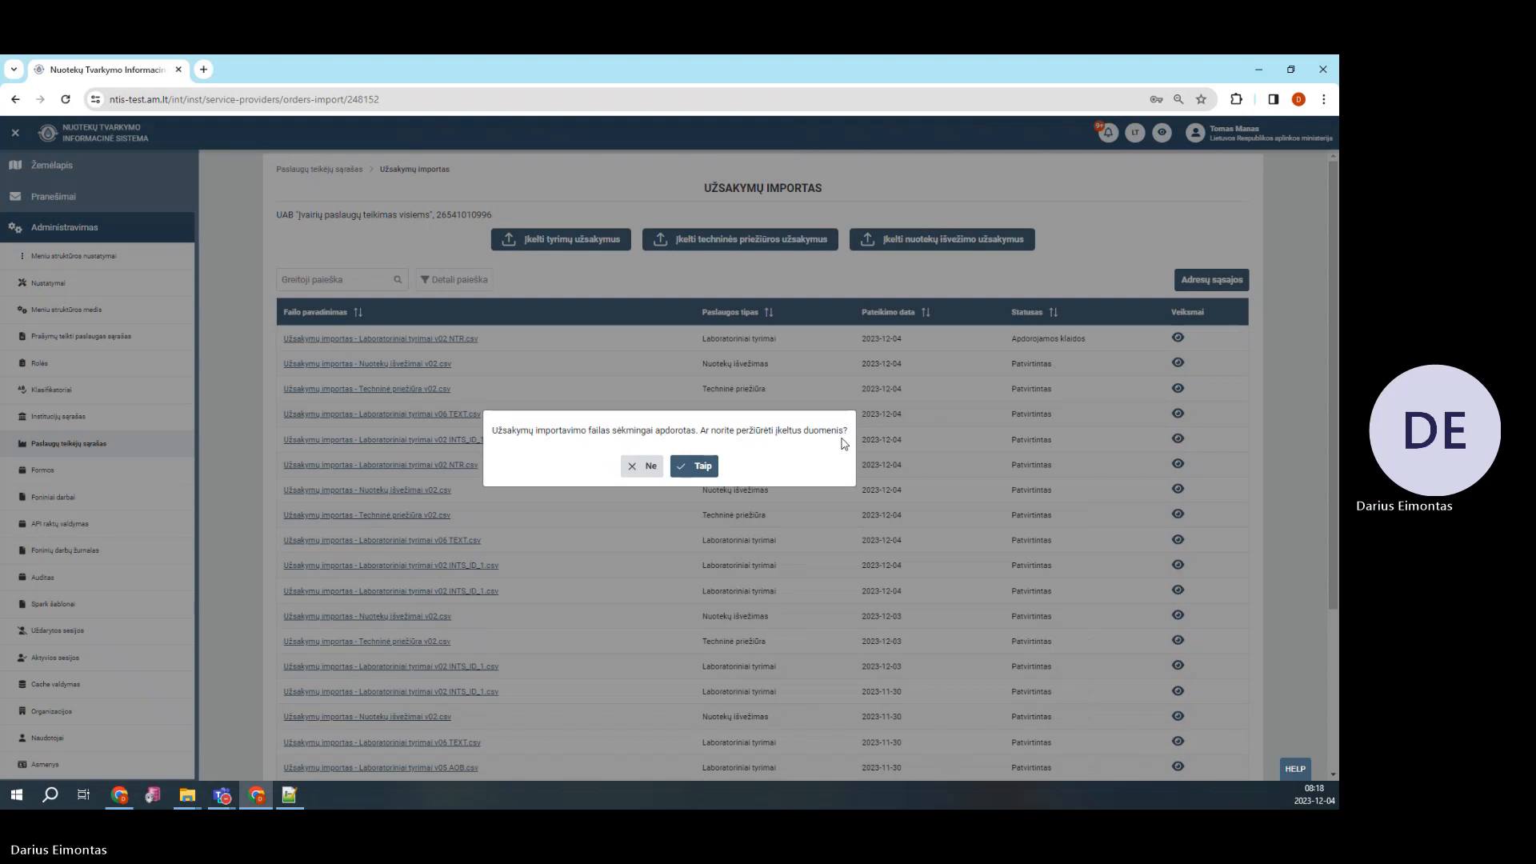
pyautogui.click(699, 472)
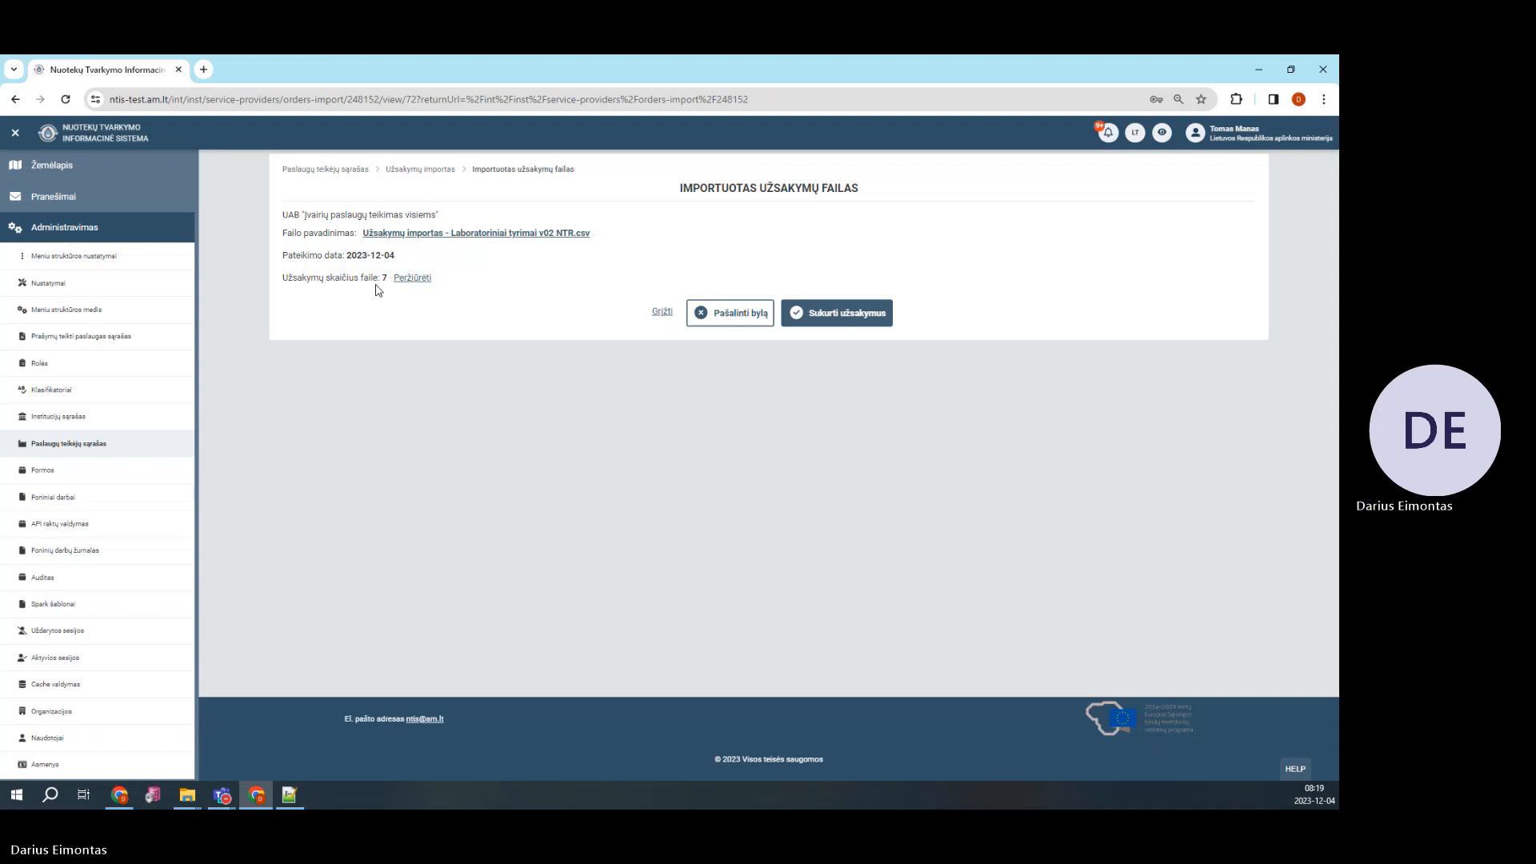
# Preview the seven imported orders, then create and confirm orders from the v02 NTR.csv file
pyautogui.click(416, 278)
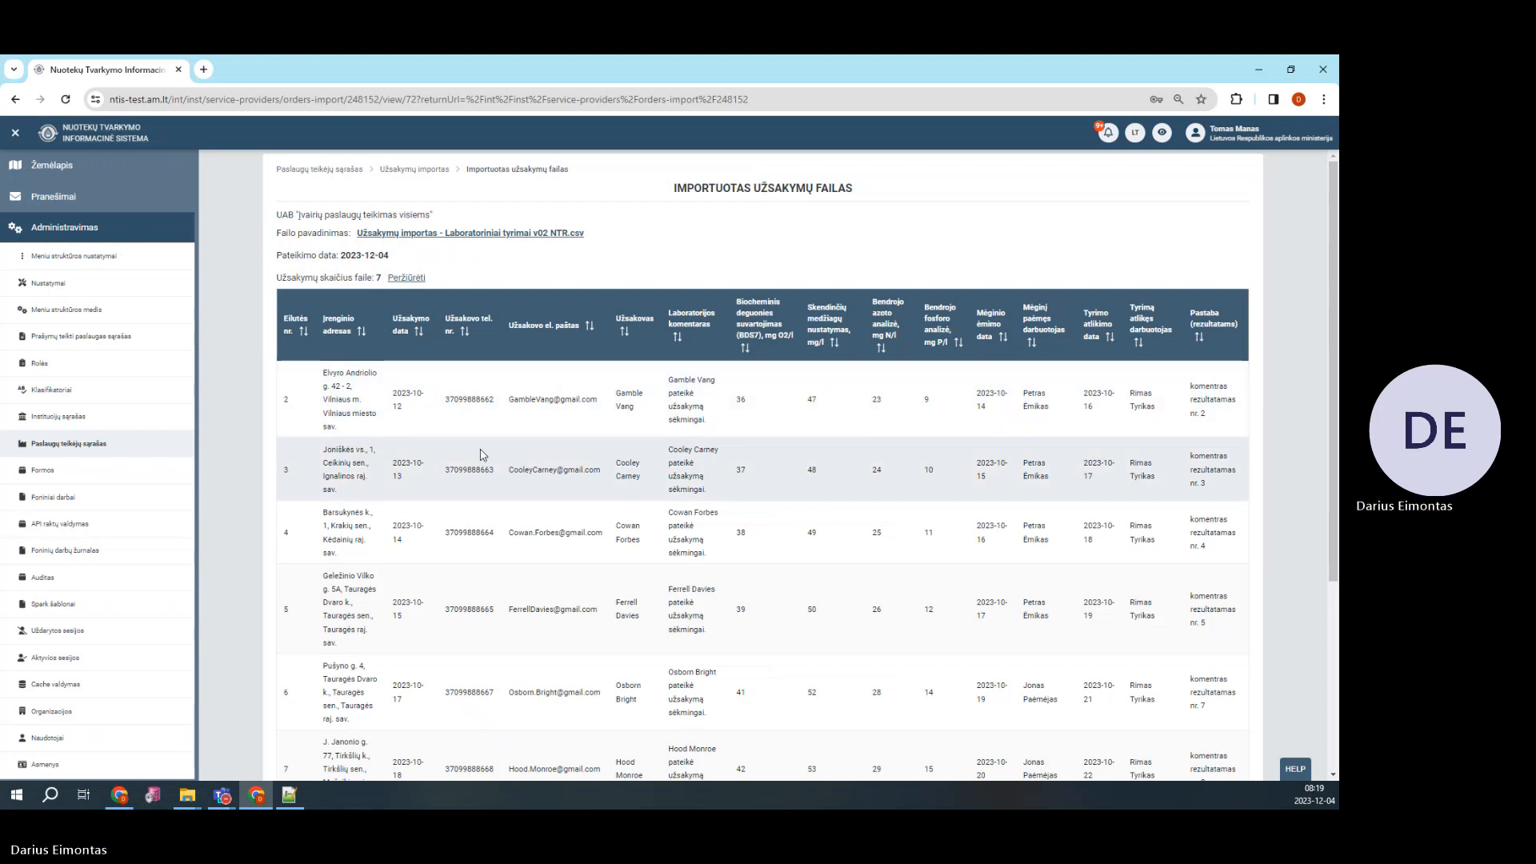
pyautogui.scroll(-2, 483, 454)
pyautogui.scroll(2, 482, 455)
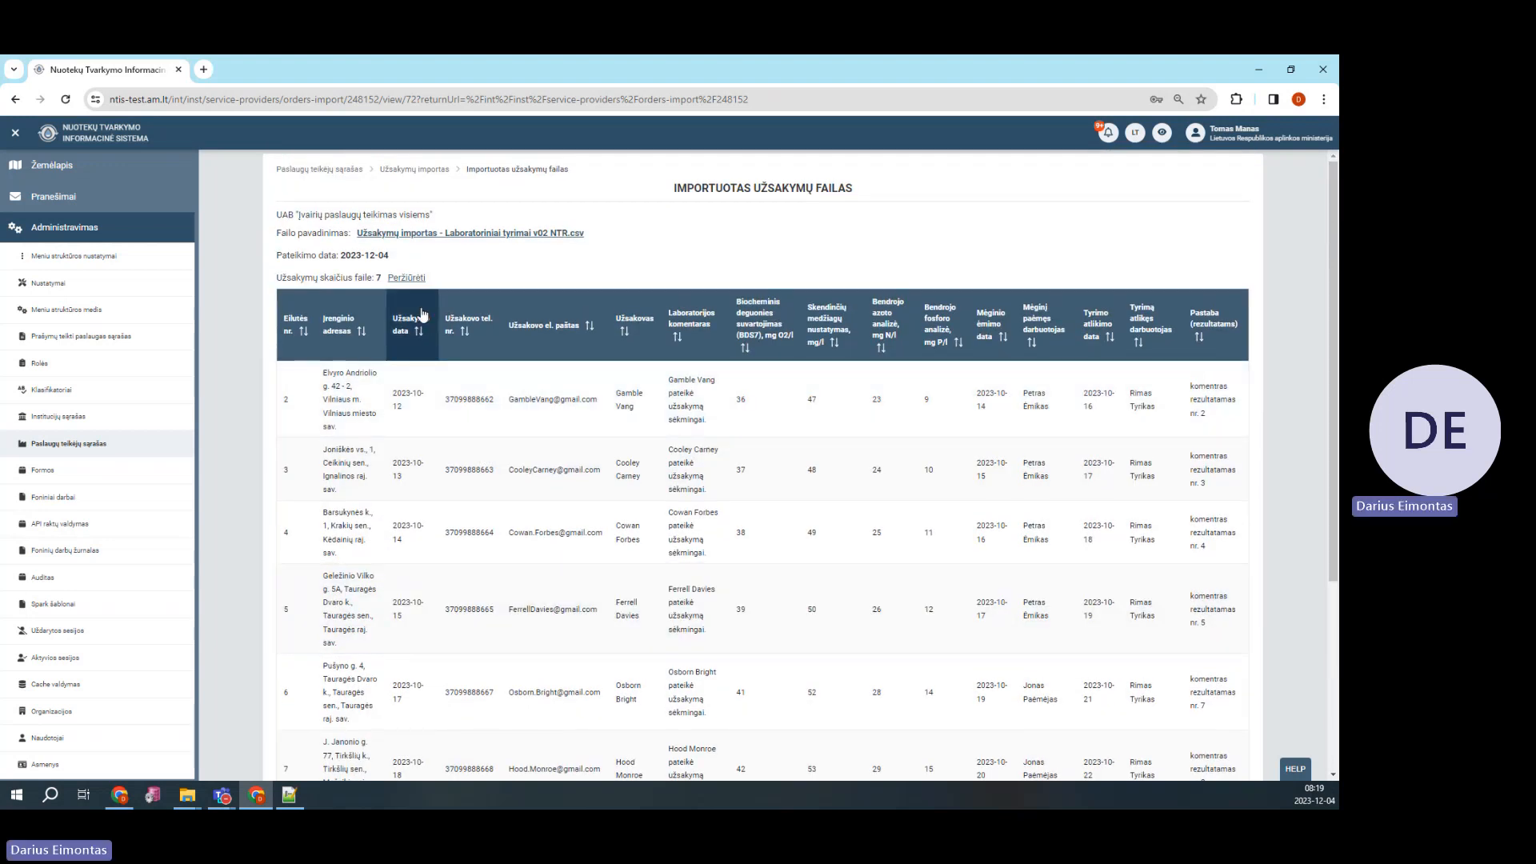
pyautogui.click(410, 279)
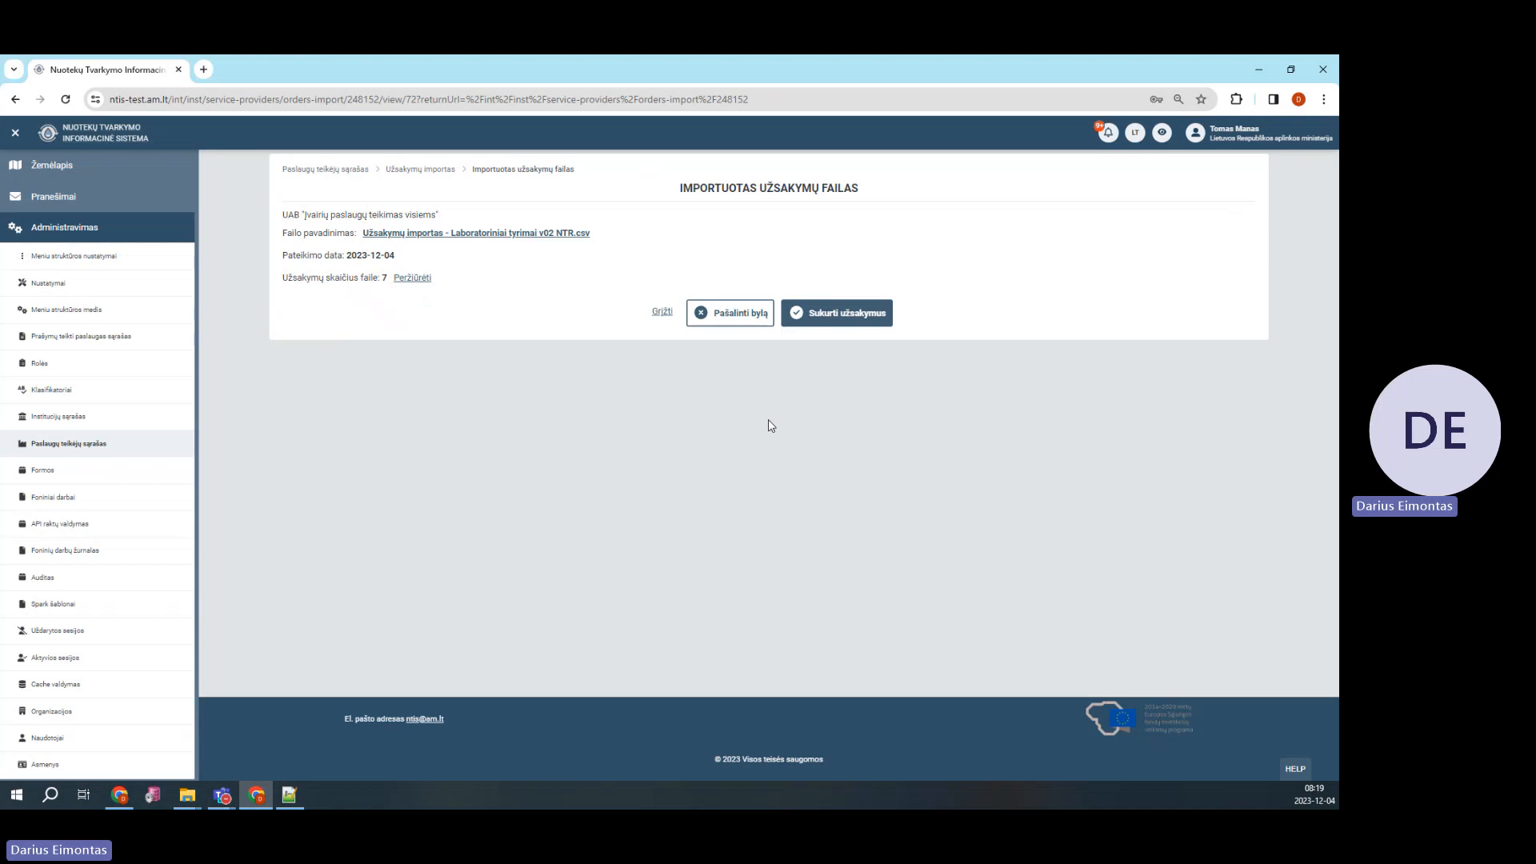
pyautogui.click(848, 316)
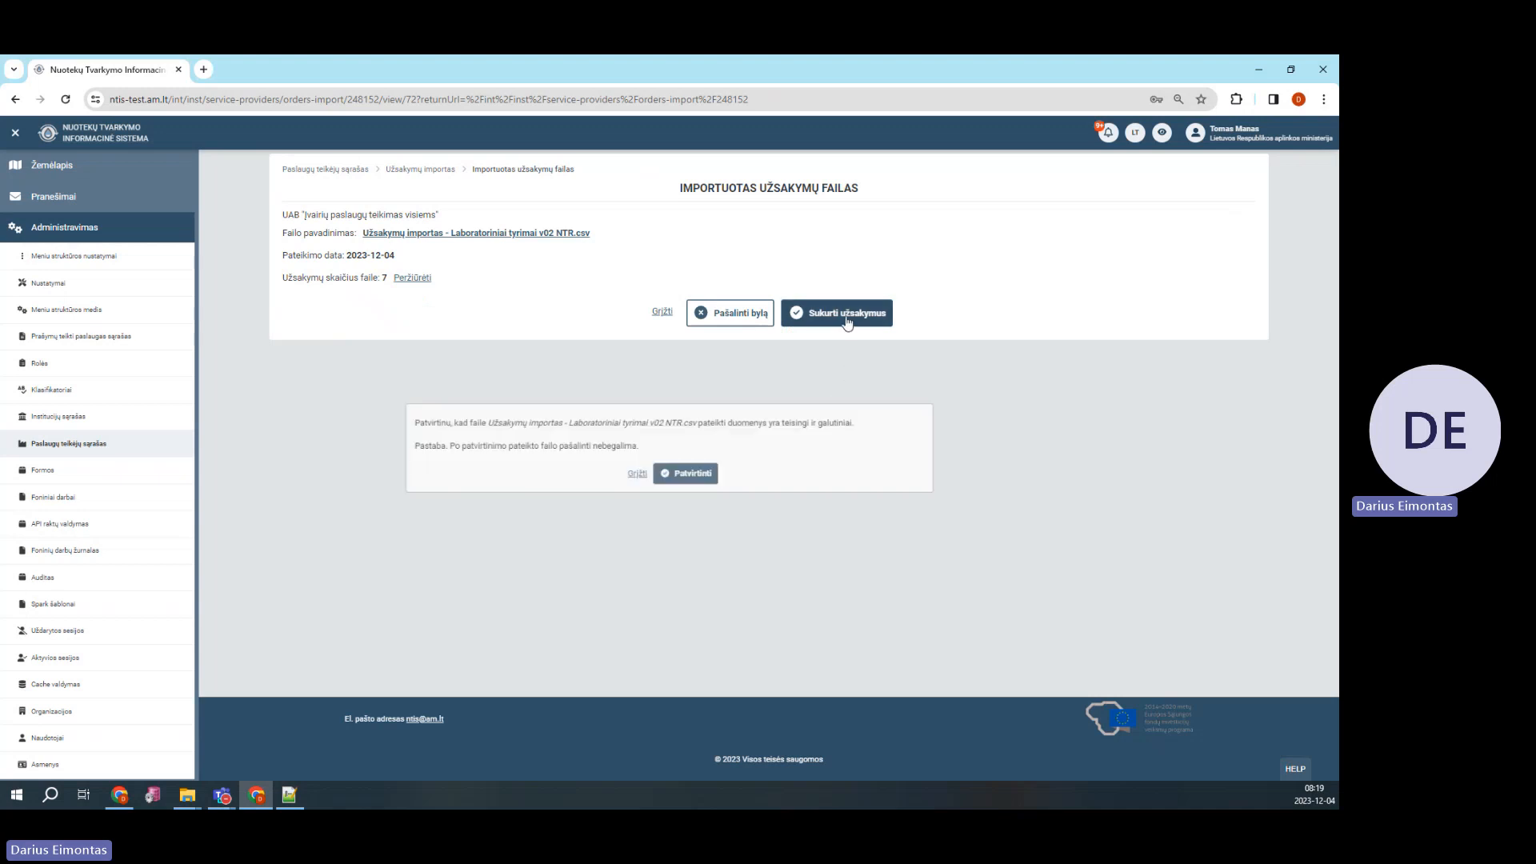
pyautogui.click(693, 474)
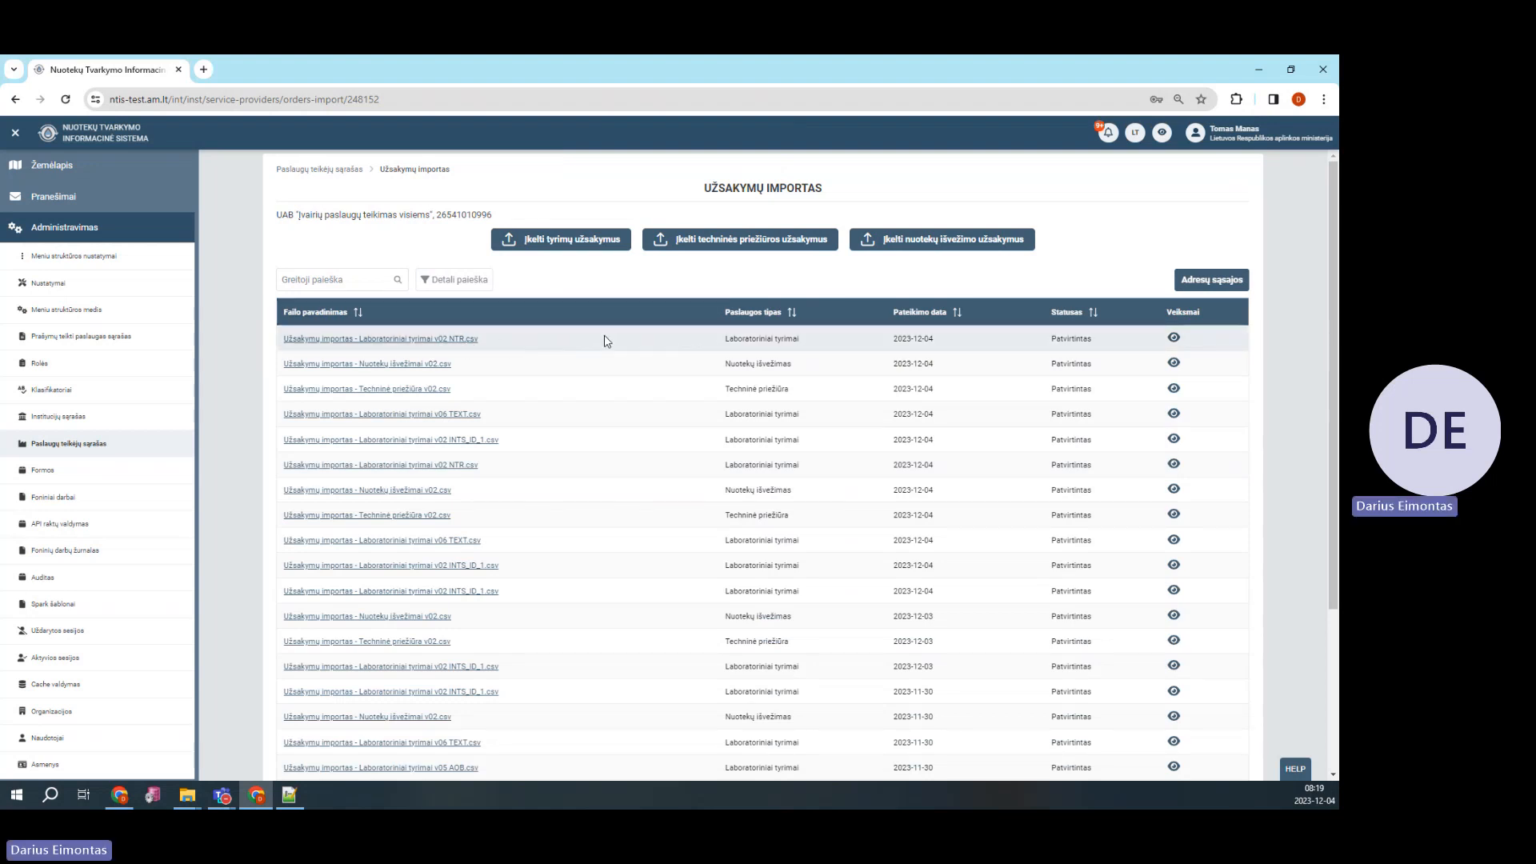
# Highlight the new file's Laboratoriniai tyrimai type and Patvirtintas status, then log out via Atsijungti
pyautogui.moveTo(725, 339); pyautogui.dragTo(817, 342)
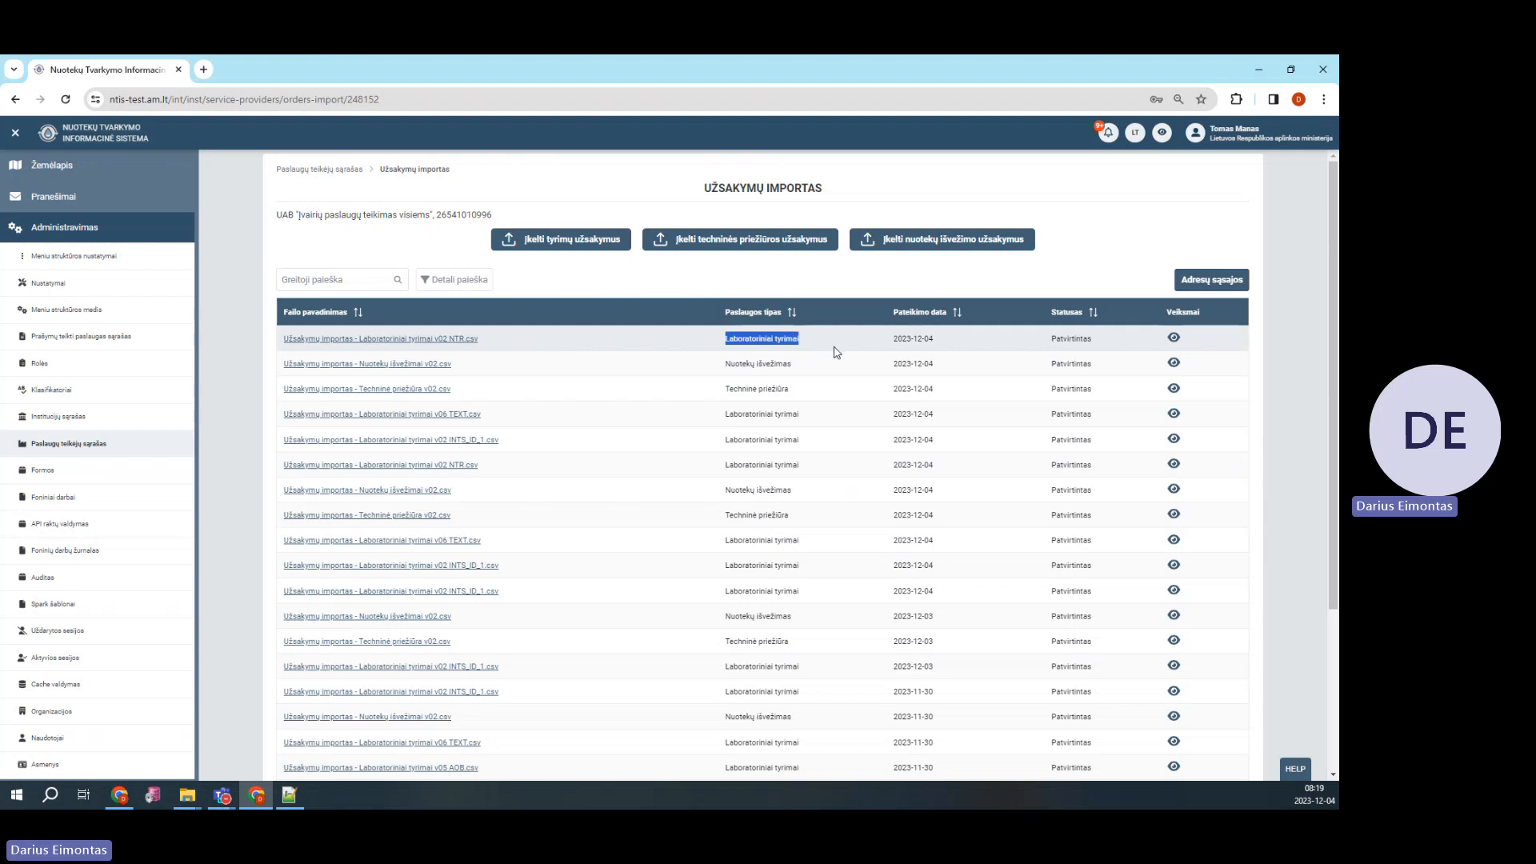
pyautogui.doubleClick(1058, 337)
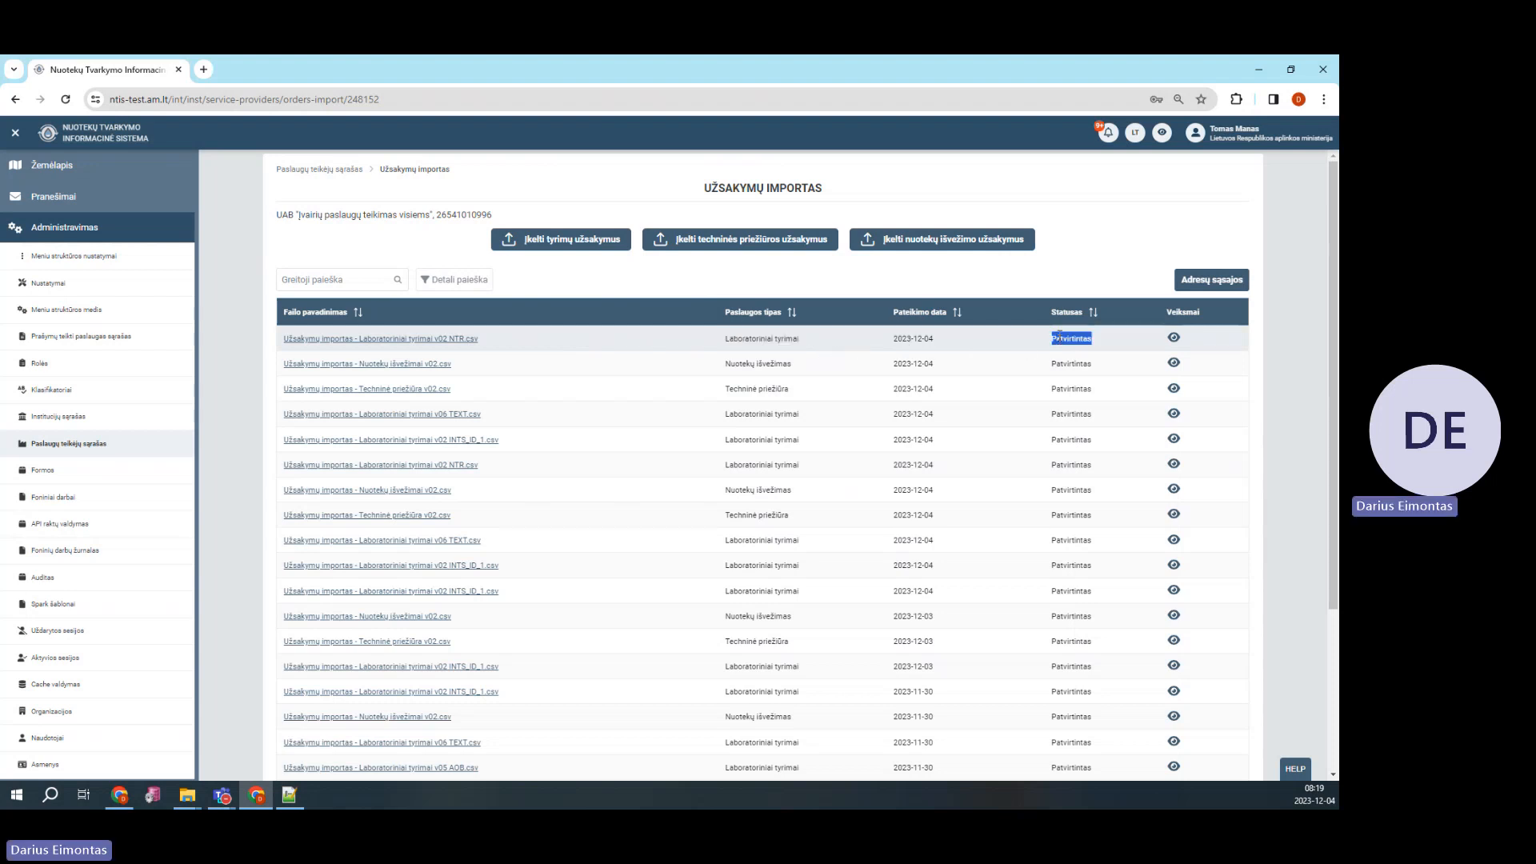
pyautogui.click(1067, 284)
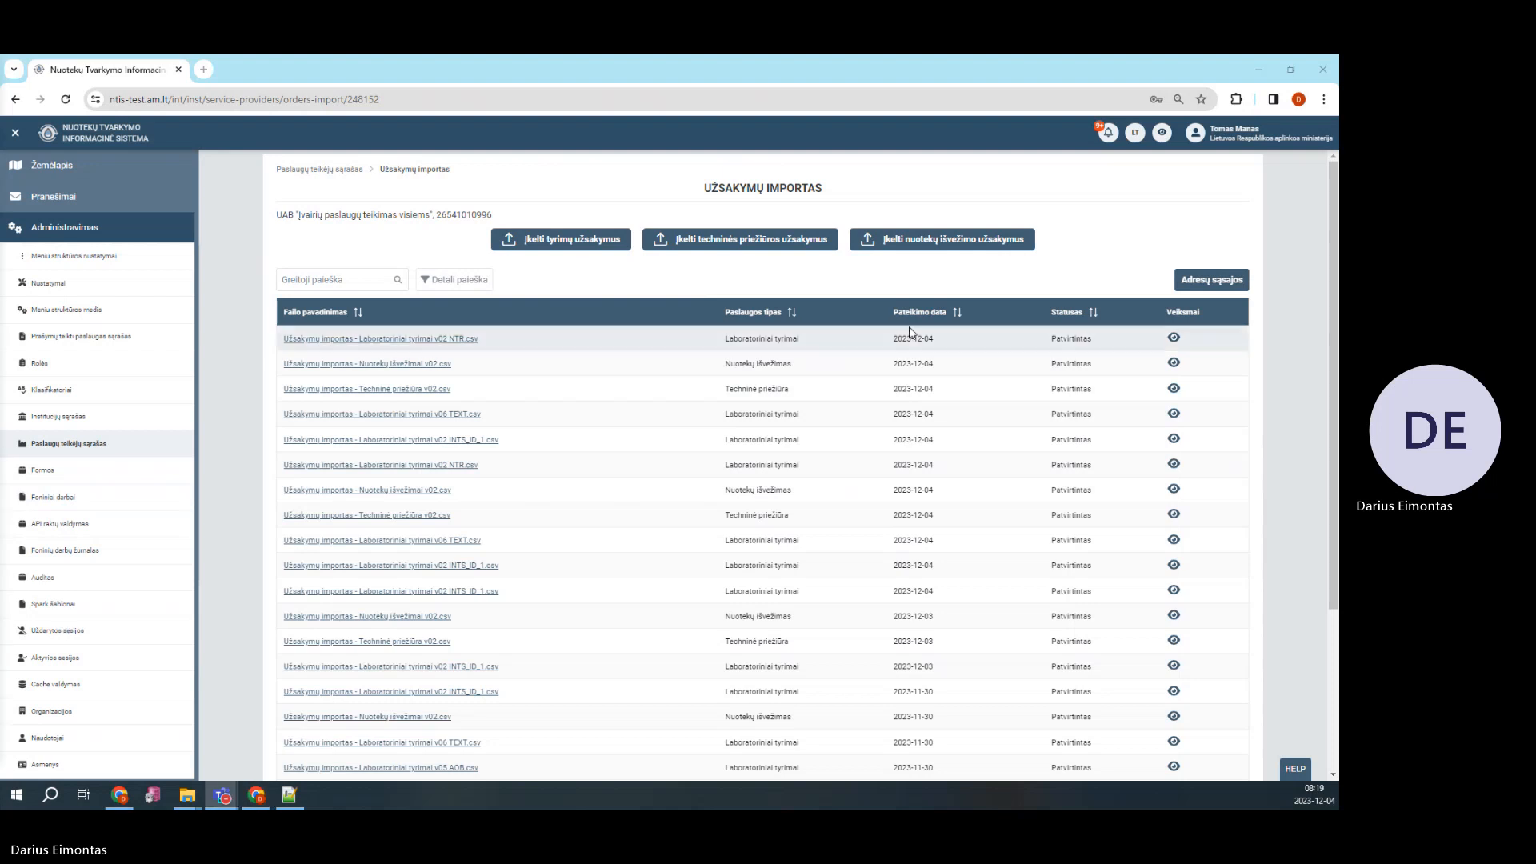
pyautogui.click(1224, 133)
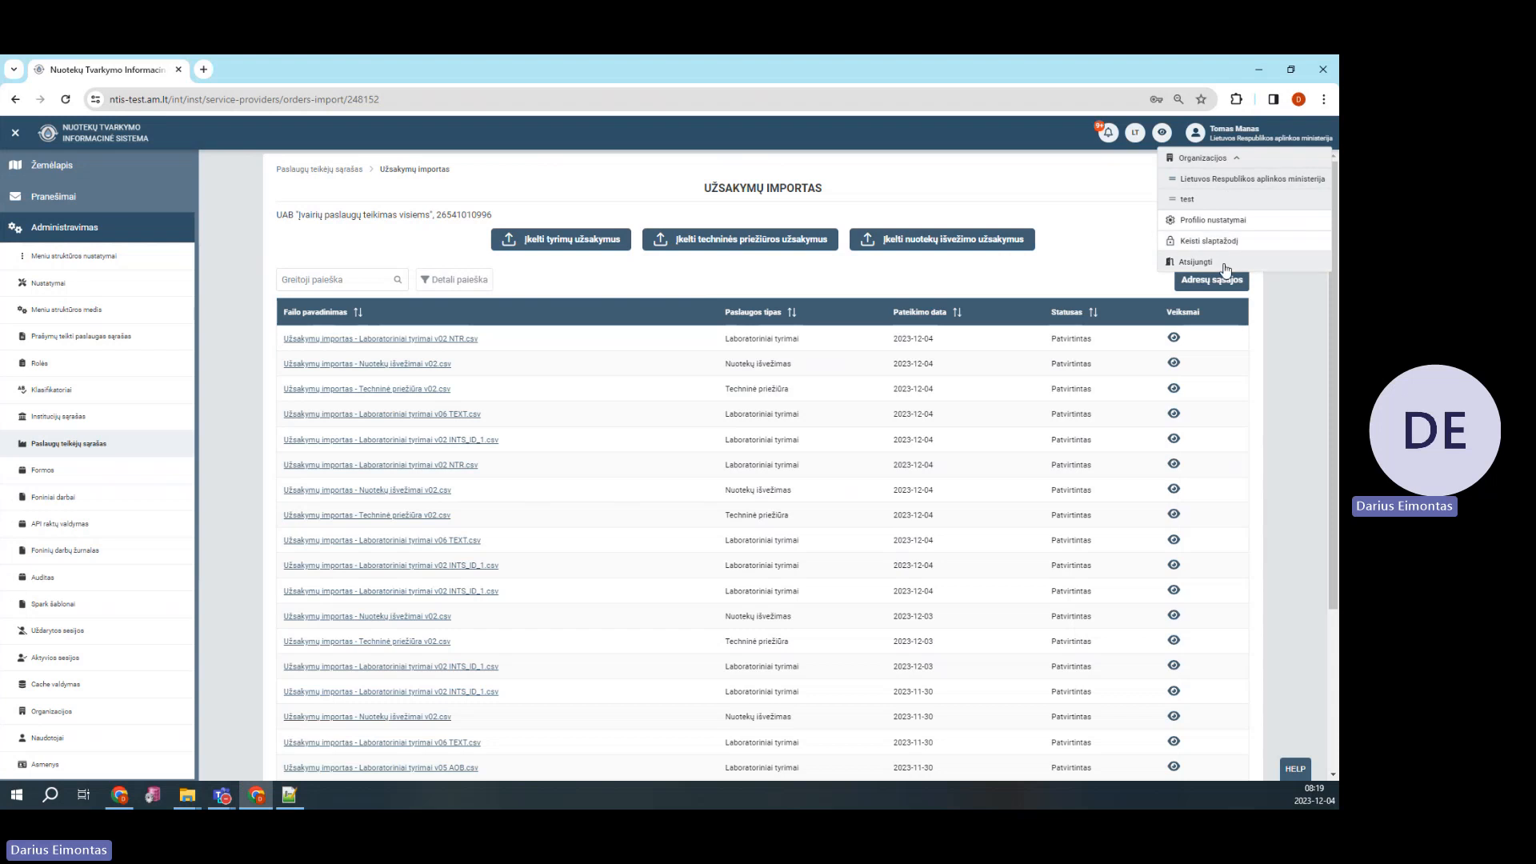
pyautogui.click(1223, 262)
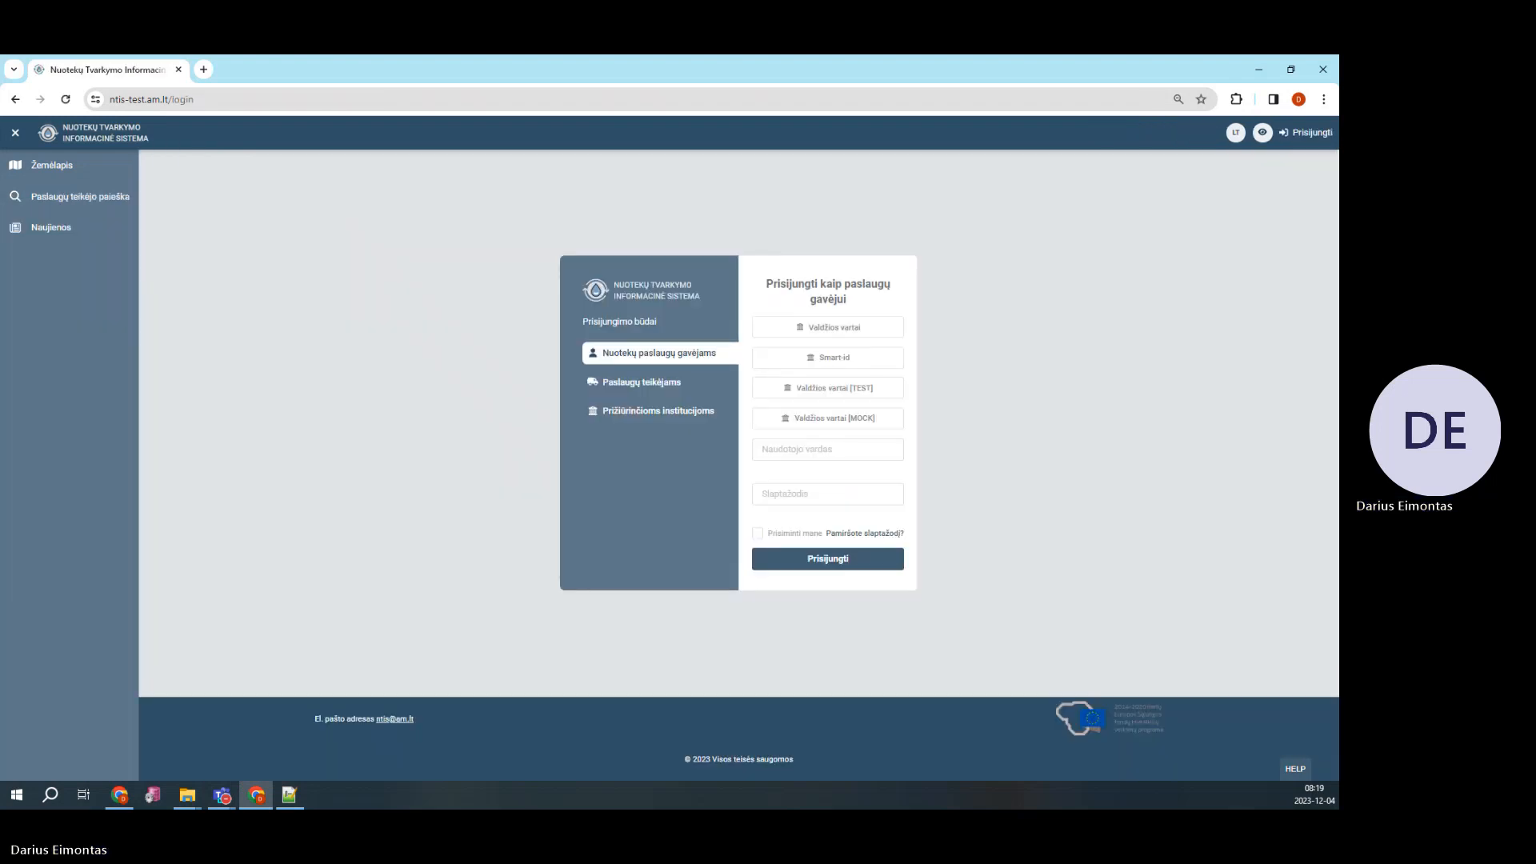